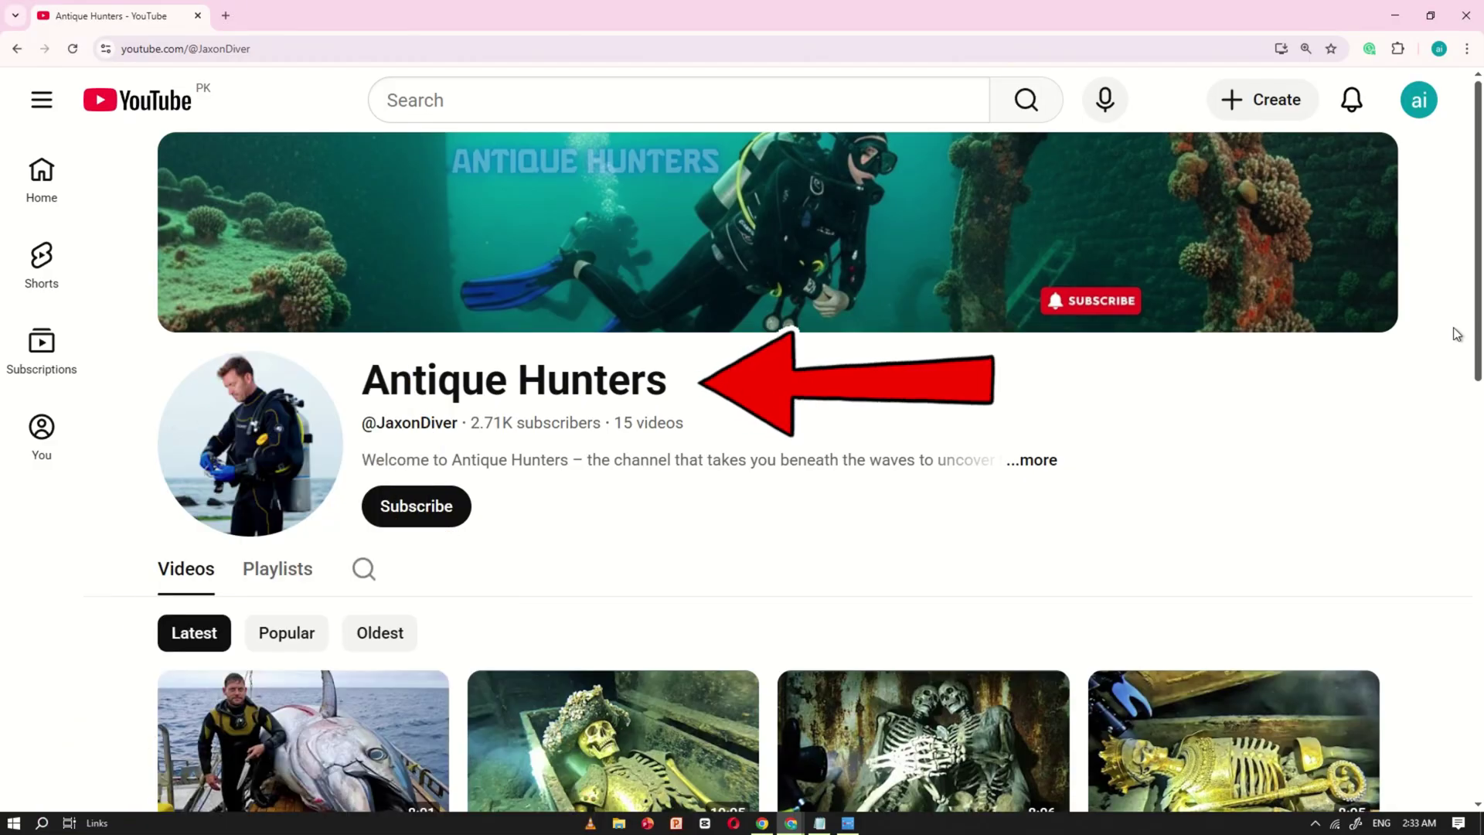
Sort the channel's videos by Popular and open the top treasure video
{"action": "scroll", "coordinate": [1462, 304], "scroll_direction": "down", "scroll_amount": 13}
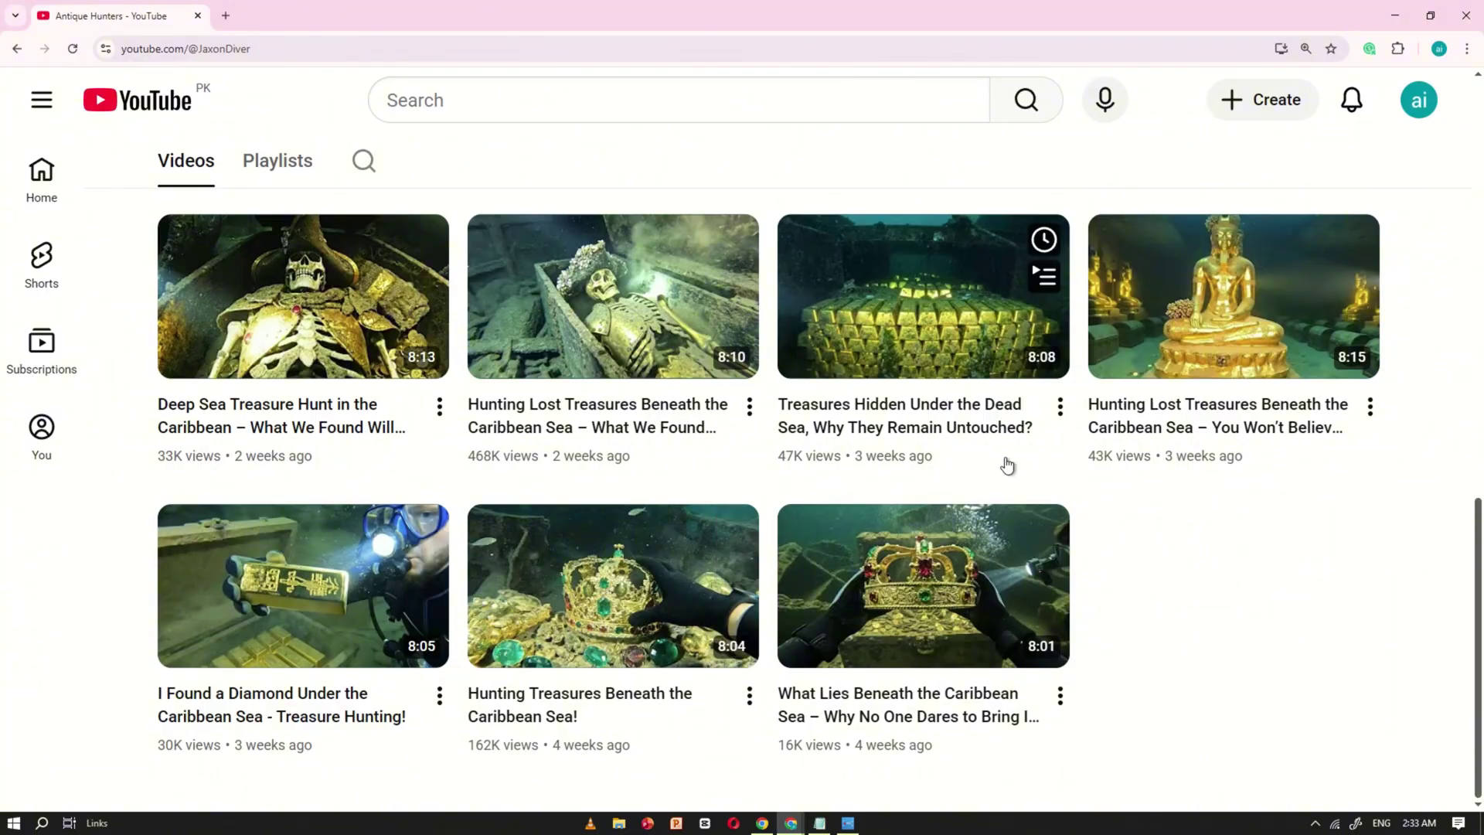
{"action": "scroll", "coordinate": [514, 479], "scroll_direction": "up", "scroll_amount": 7}
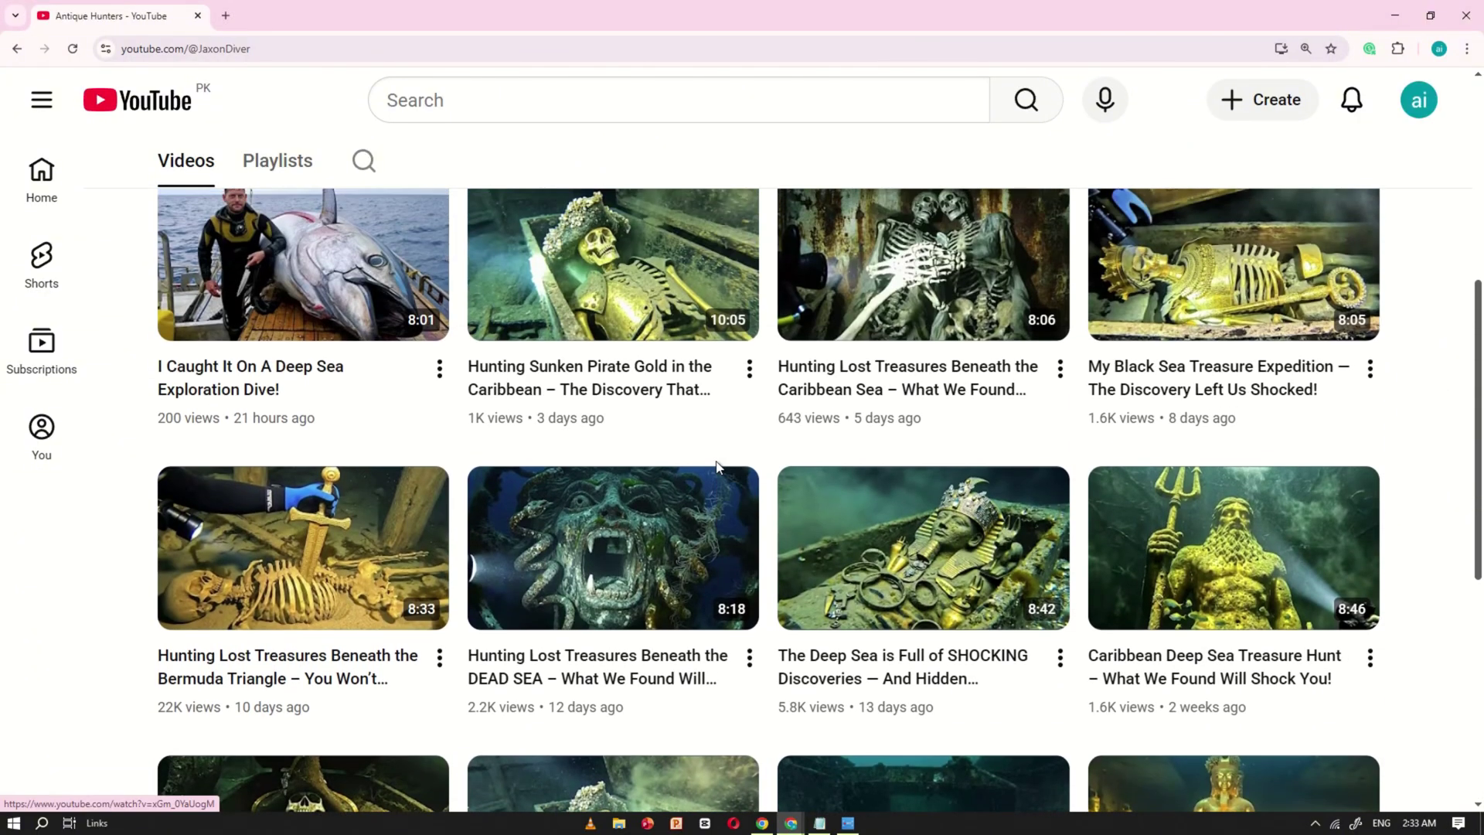
{"action": "scroll", "coordinate": [717, 466], "scroll_direction": "up", "scroll_amount": 2}
{"action": "left_click", "coordinate": [286, 294]}
{"action": "scroll", "coordinate": [362, 362], "scroll_direction": "down", "scroll_amount": 1}
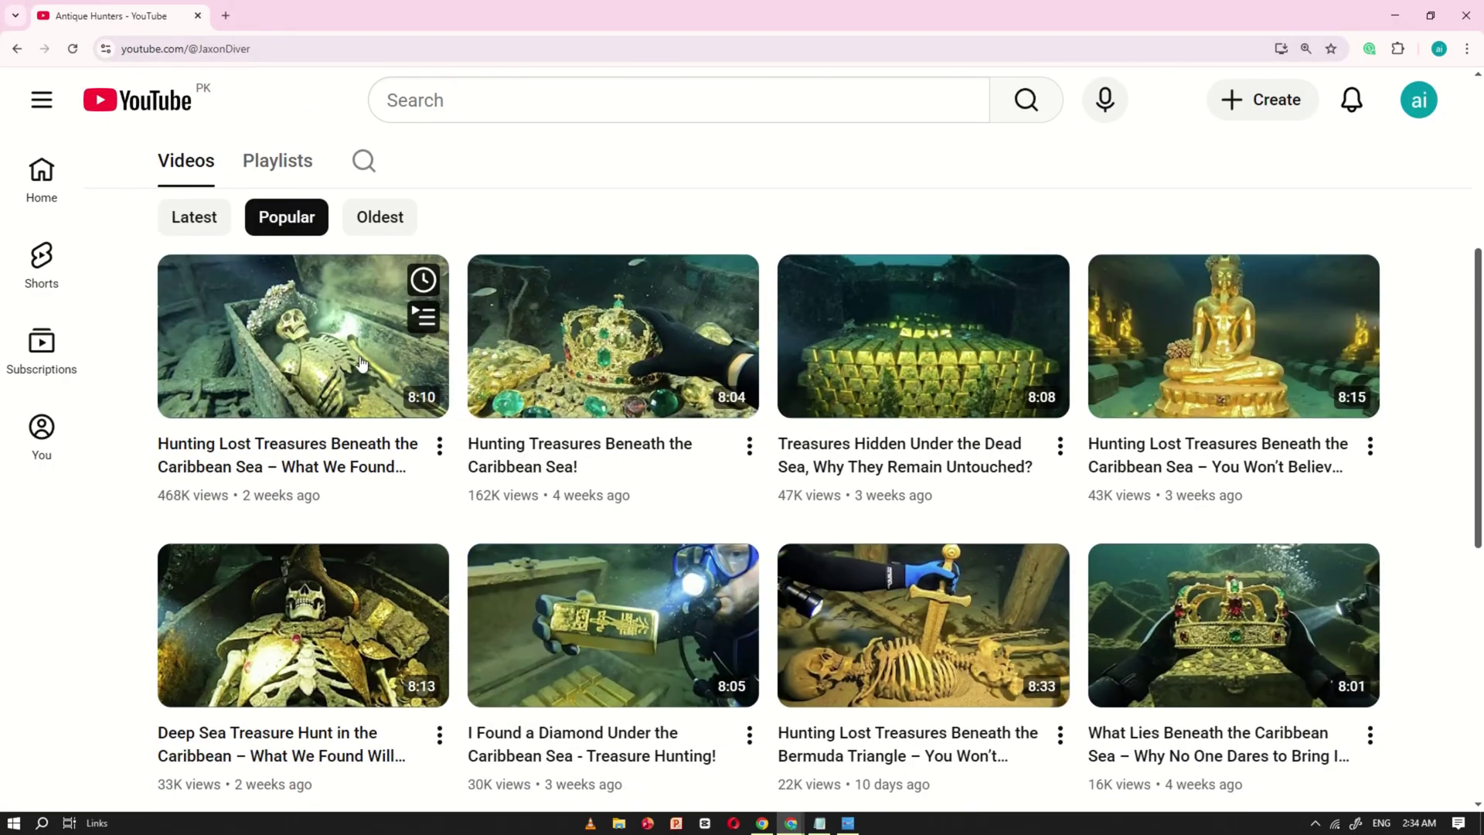
{"action": "left_click", "coordinate": [291, 323]}
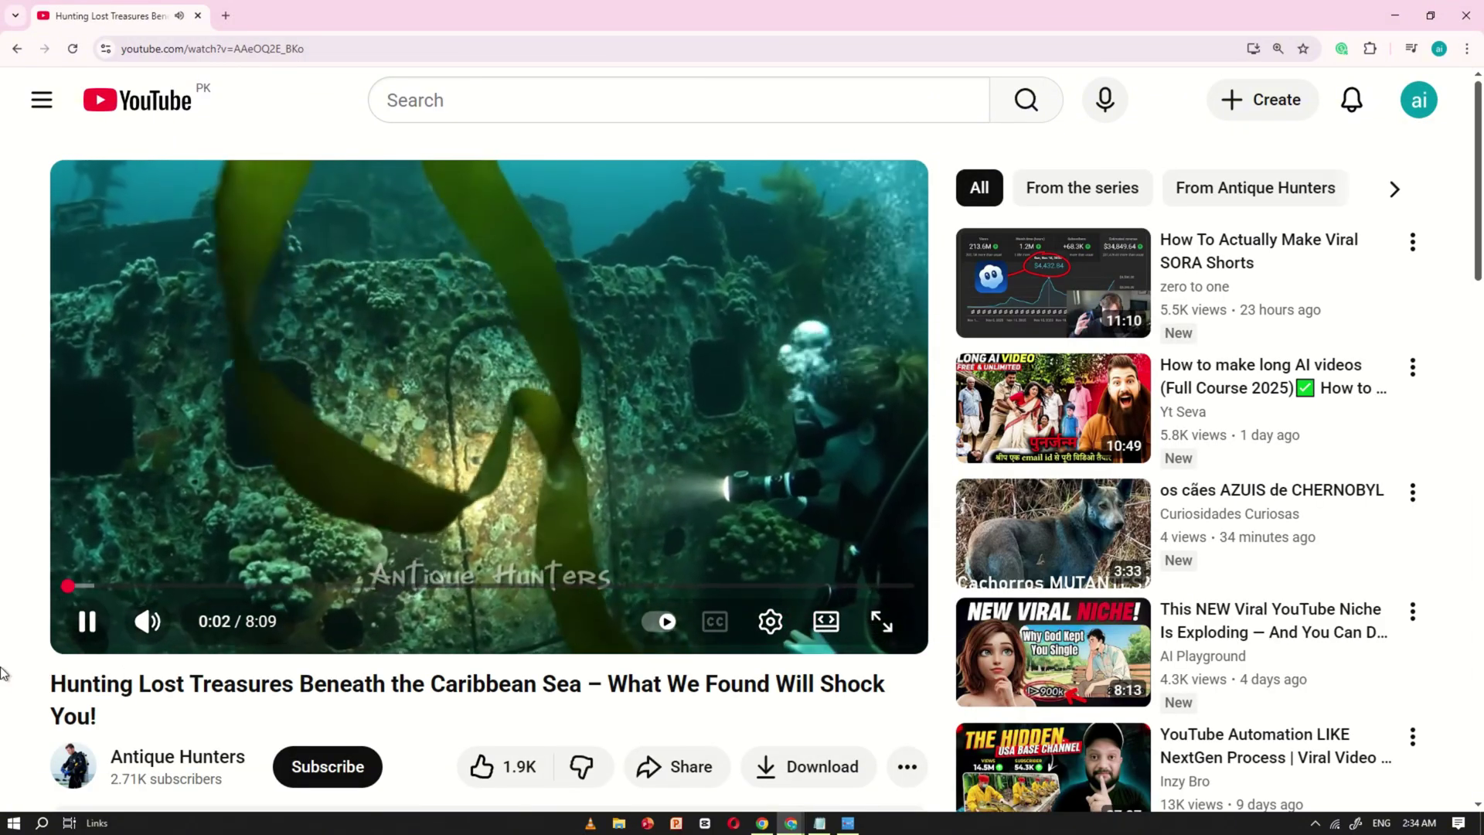
Skim the video through 0:36, 1:04 and 1:39, then pause at 2:50
{"action": "left_click_drag", "start_coordinate": [69, 586], "coordinate": [94, 589]}
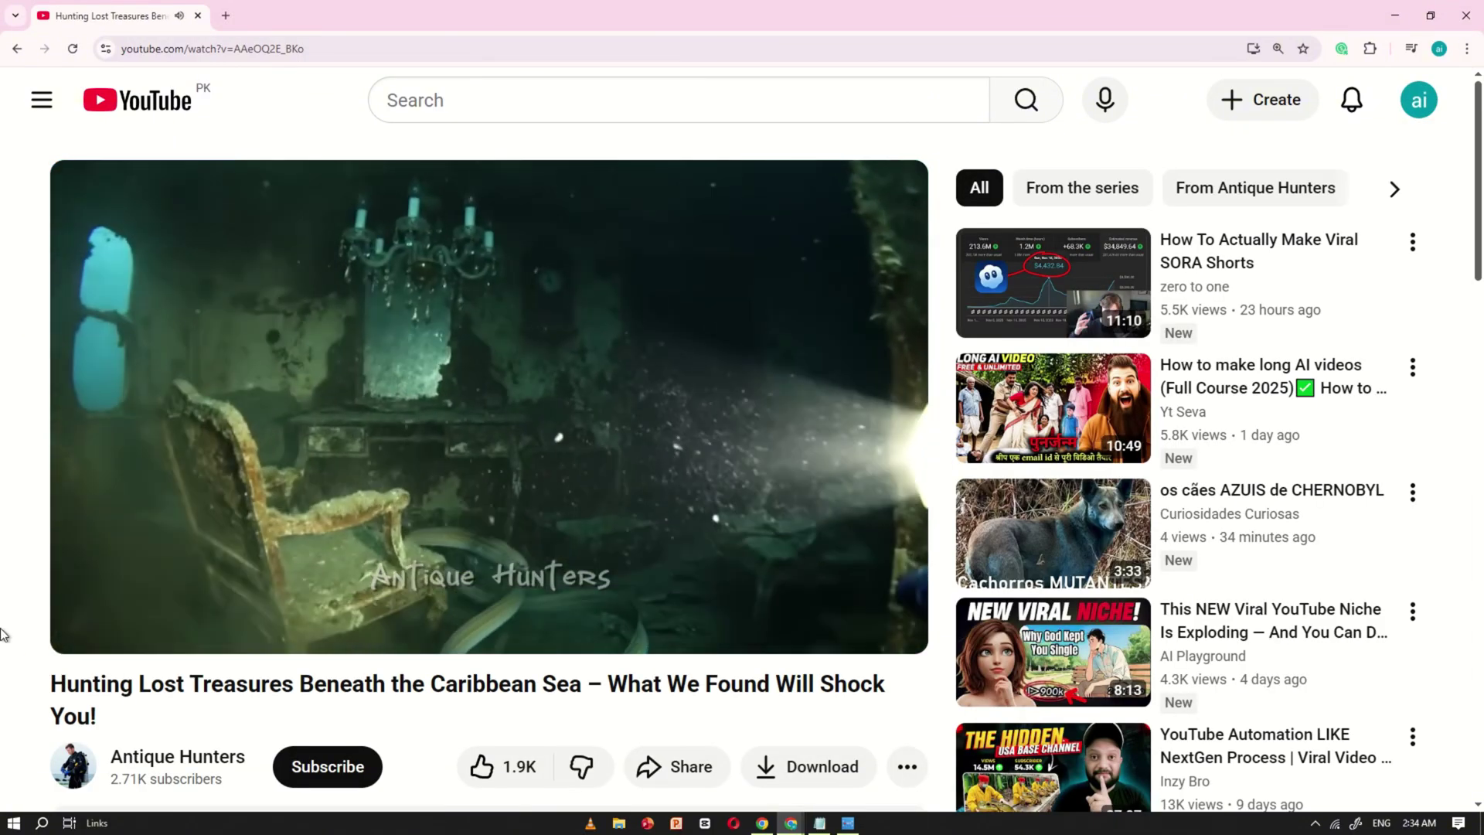
{"action": "left_click", "coordinate": [130, 586]}
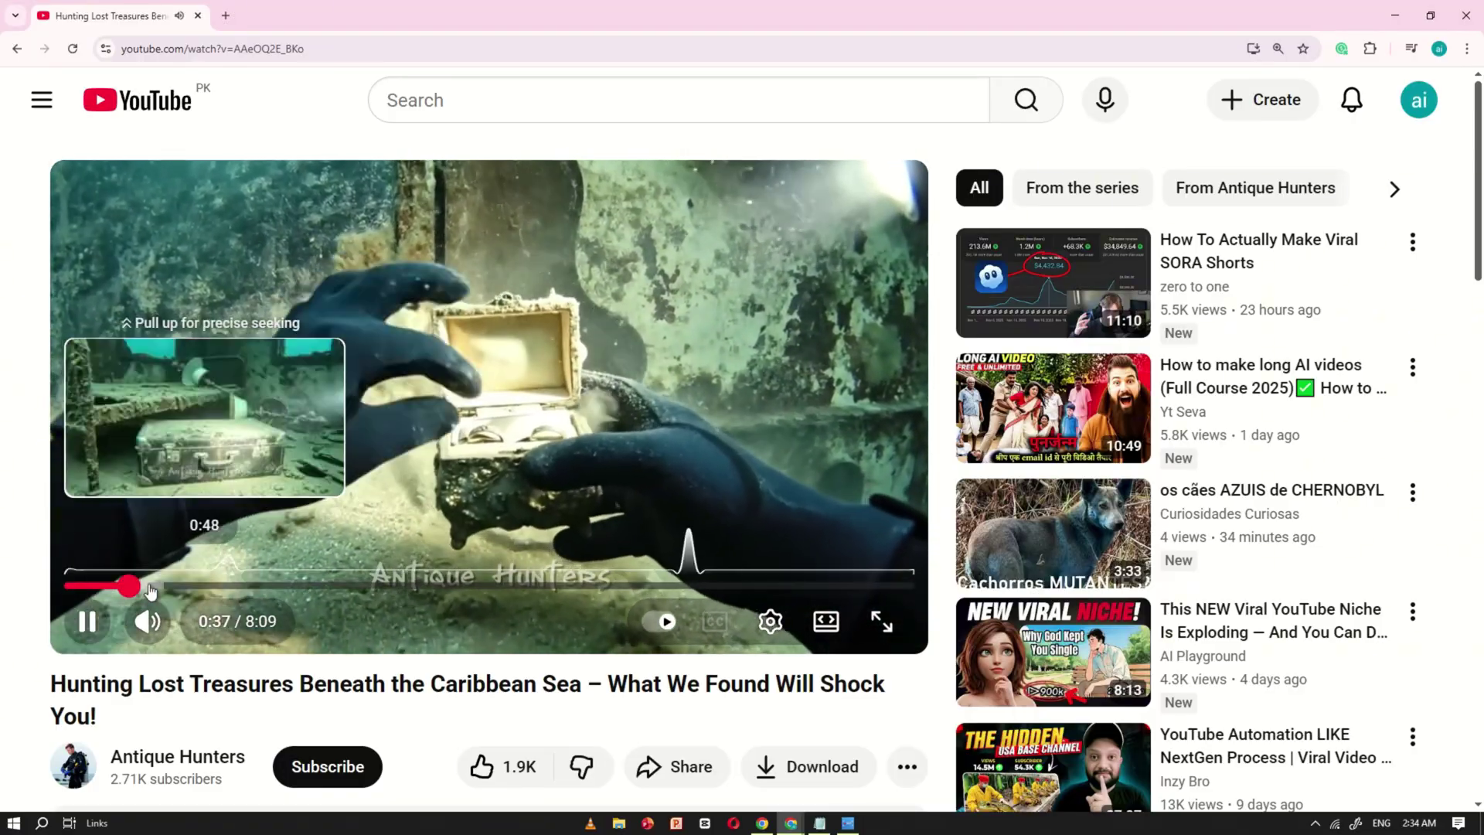
{"action": "left_click", "coordinate": [172, 592]}
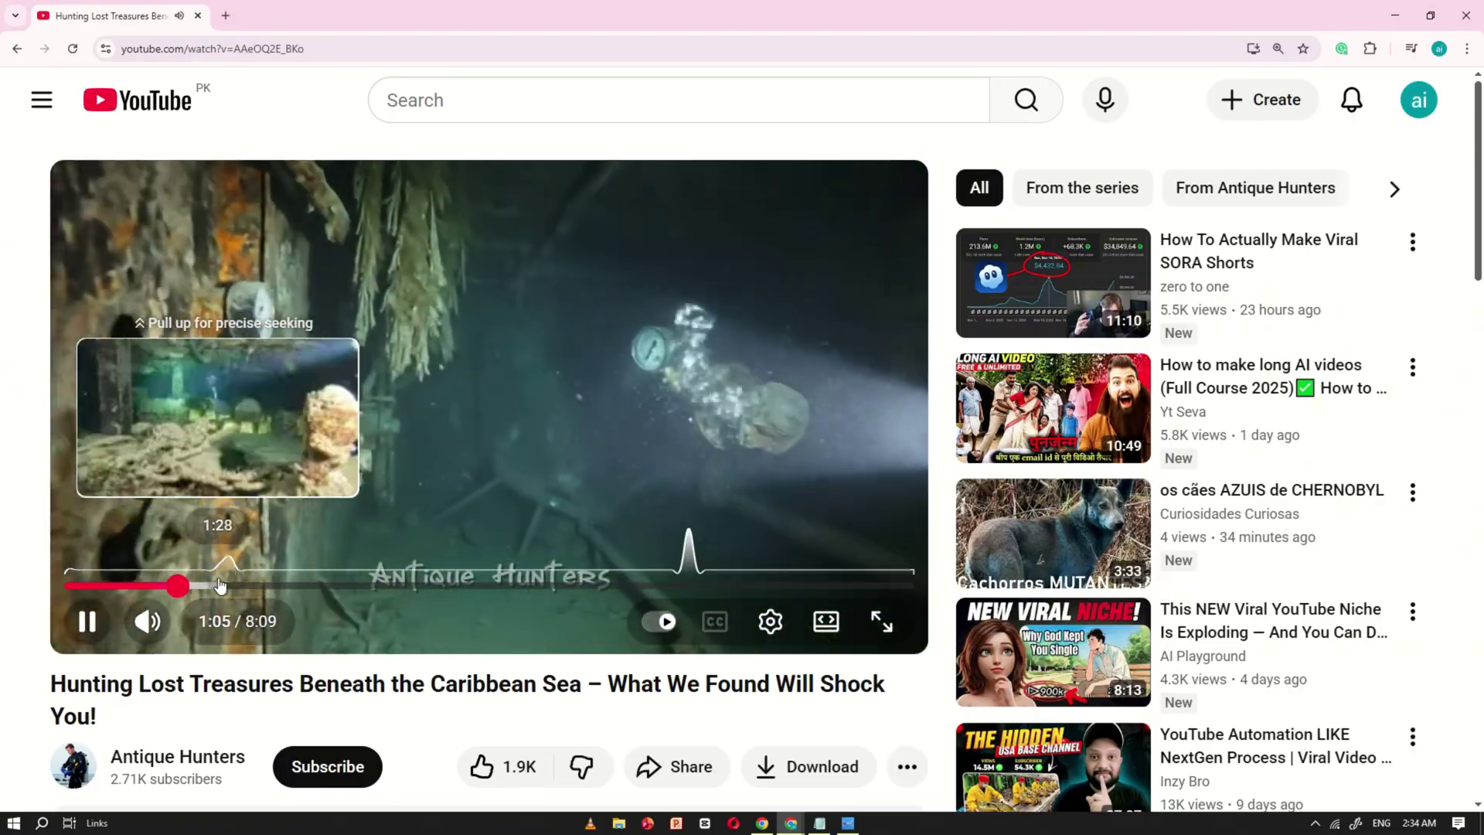
{"action": "left_click", "coordinate": [235, 586]}
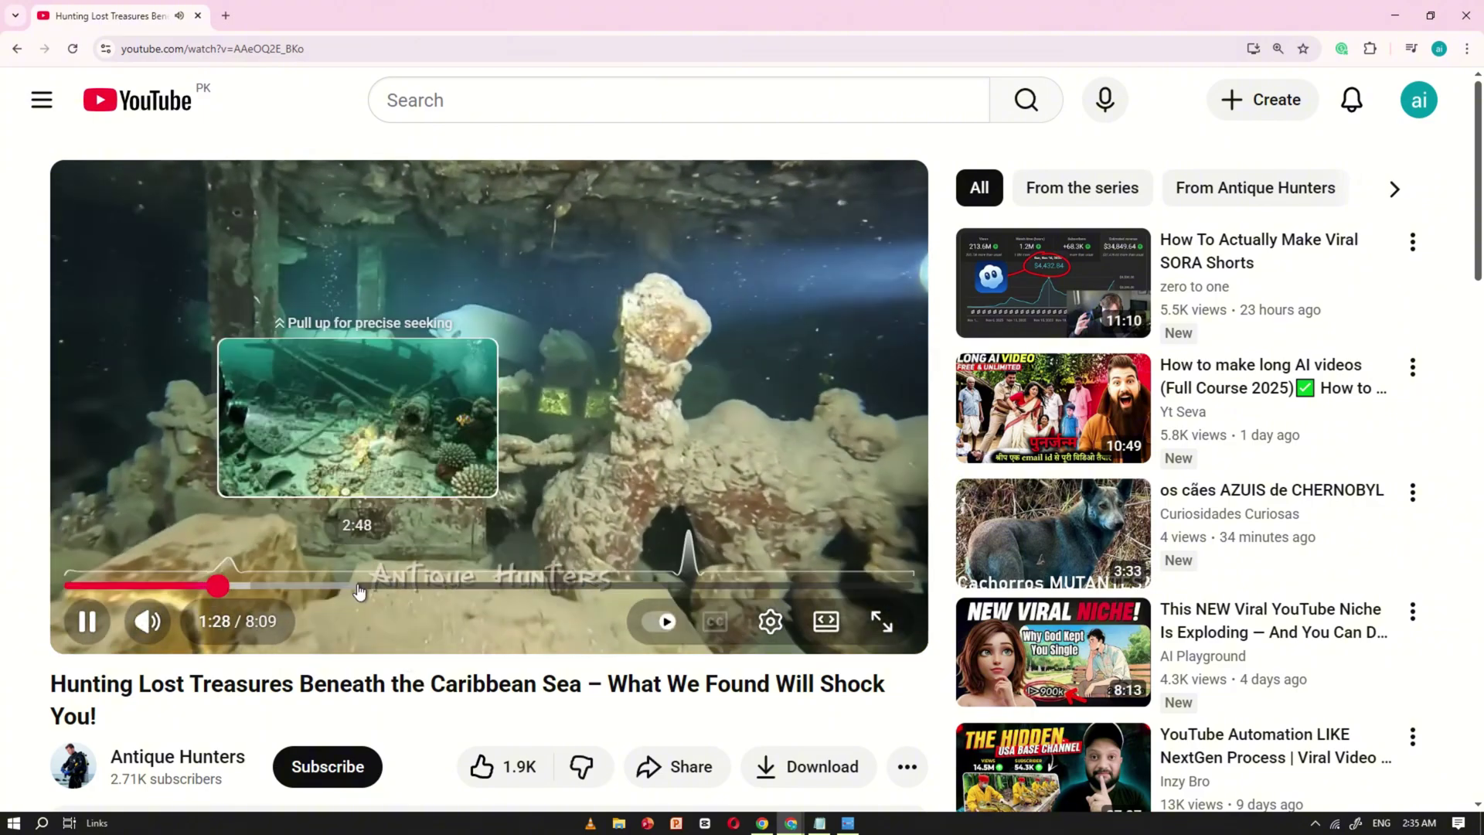
{"action": "left_click", "coordinate": [360, 585]}
{"action": "left_click", "coordinate": [410, 409]}
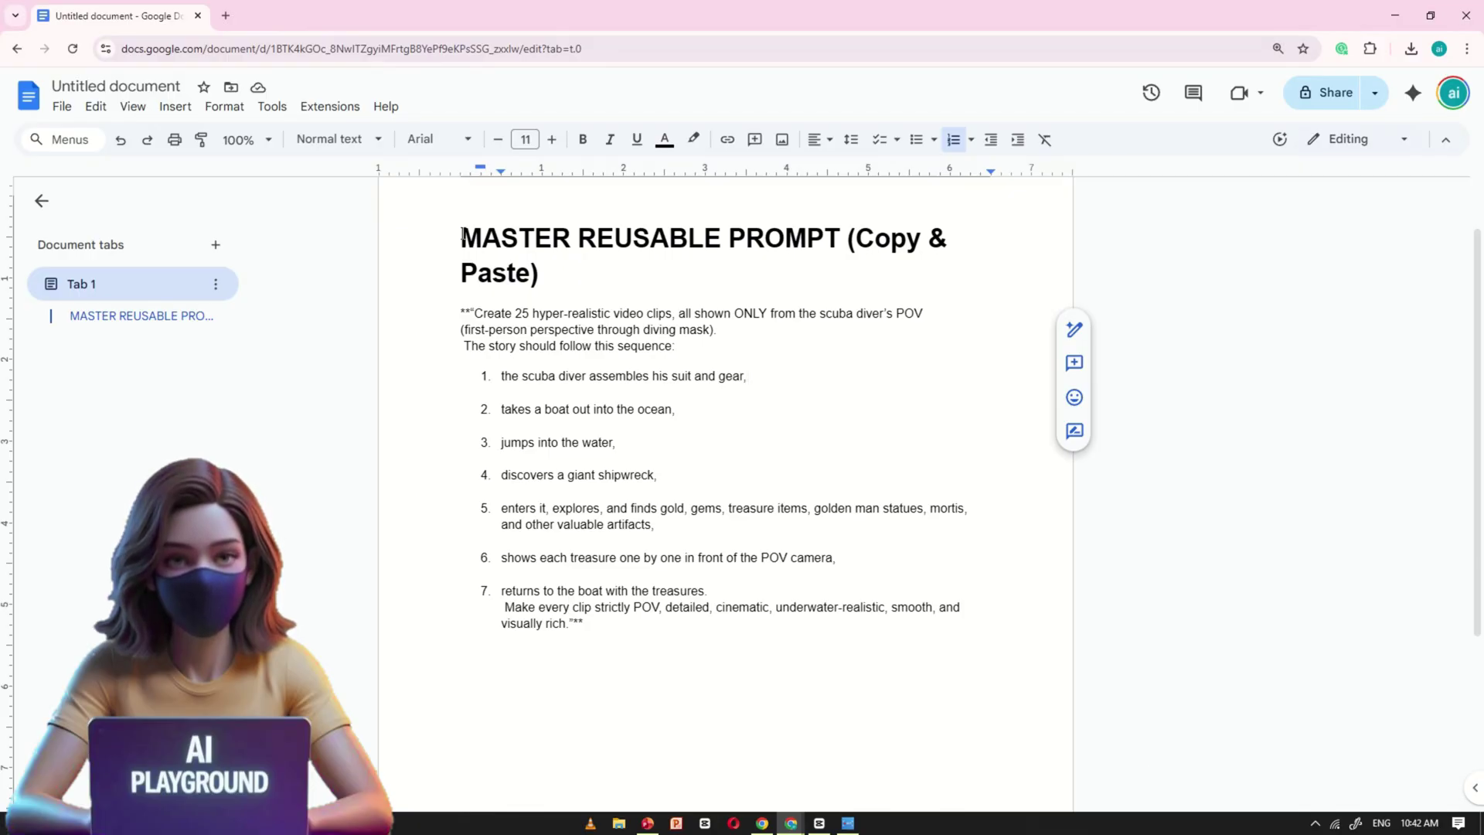
Select and copy the full master reusable scuba-diver prompt from the Google Docs document
{"action": "left_click_drag", "start_coordinate": [463, 235], "coordinate": [994, 665]}
{"action": "left_click", "coordinate": [805, 669]}
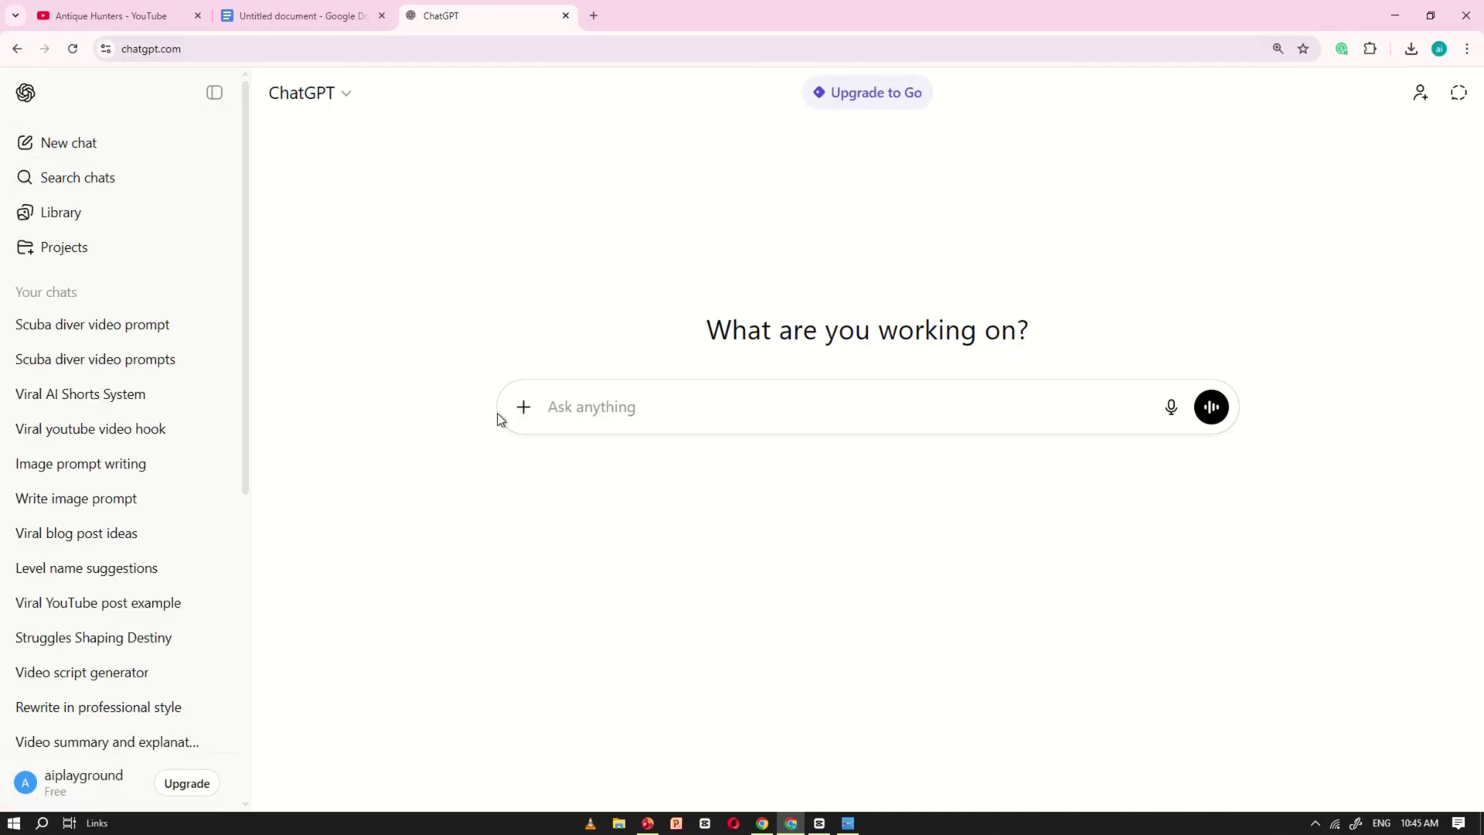
{"action": "left_click", "coordinate": [307, 9]}
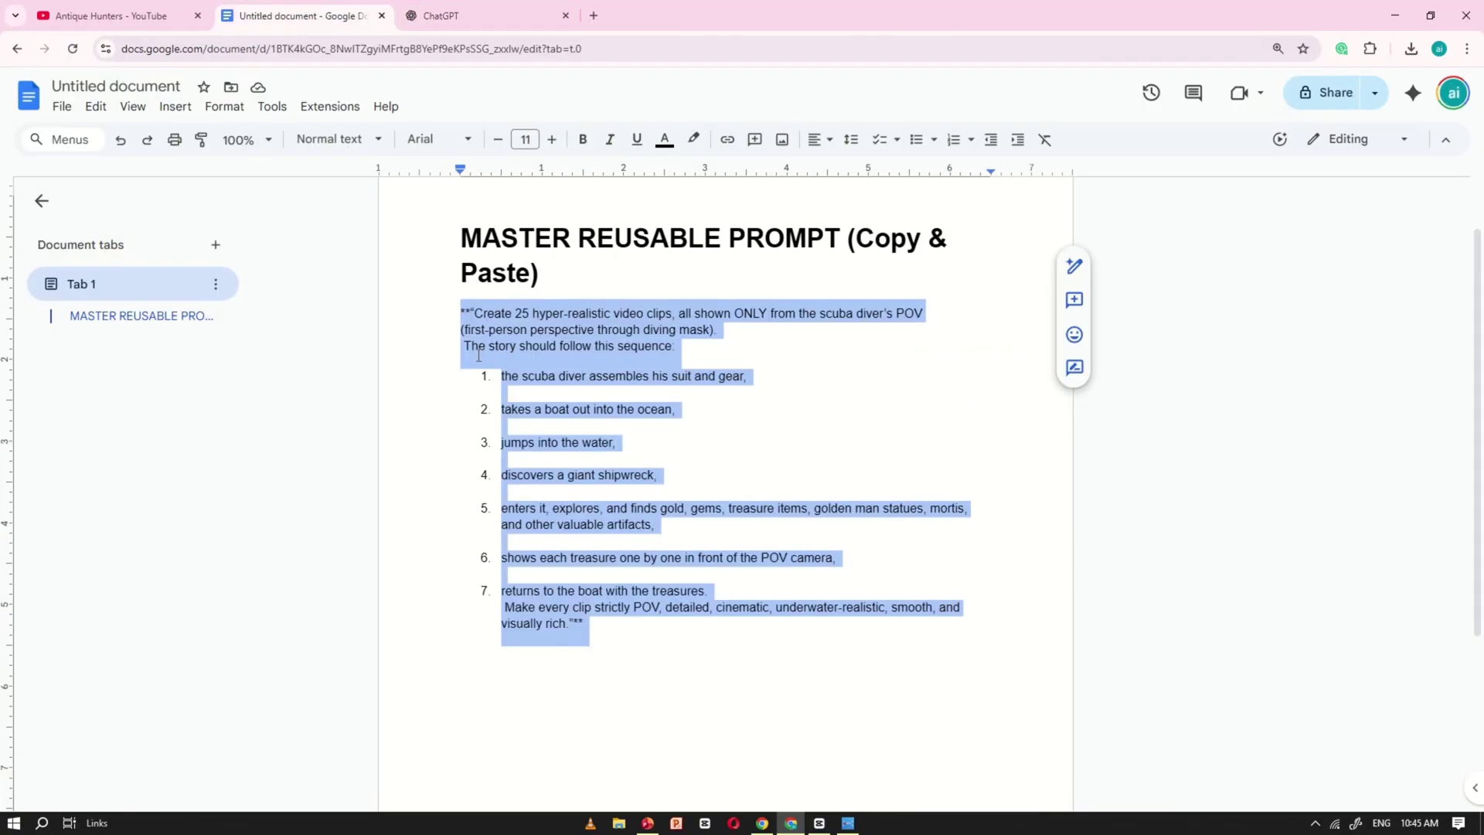
{"action": "right_click", "coordinate": [645, 345]}
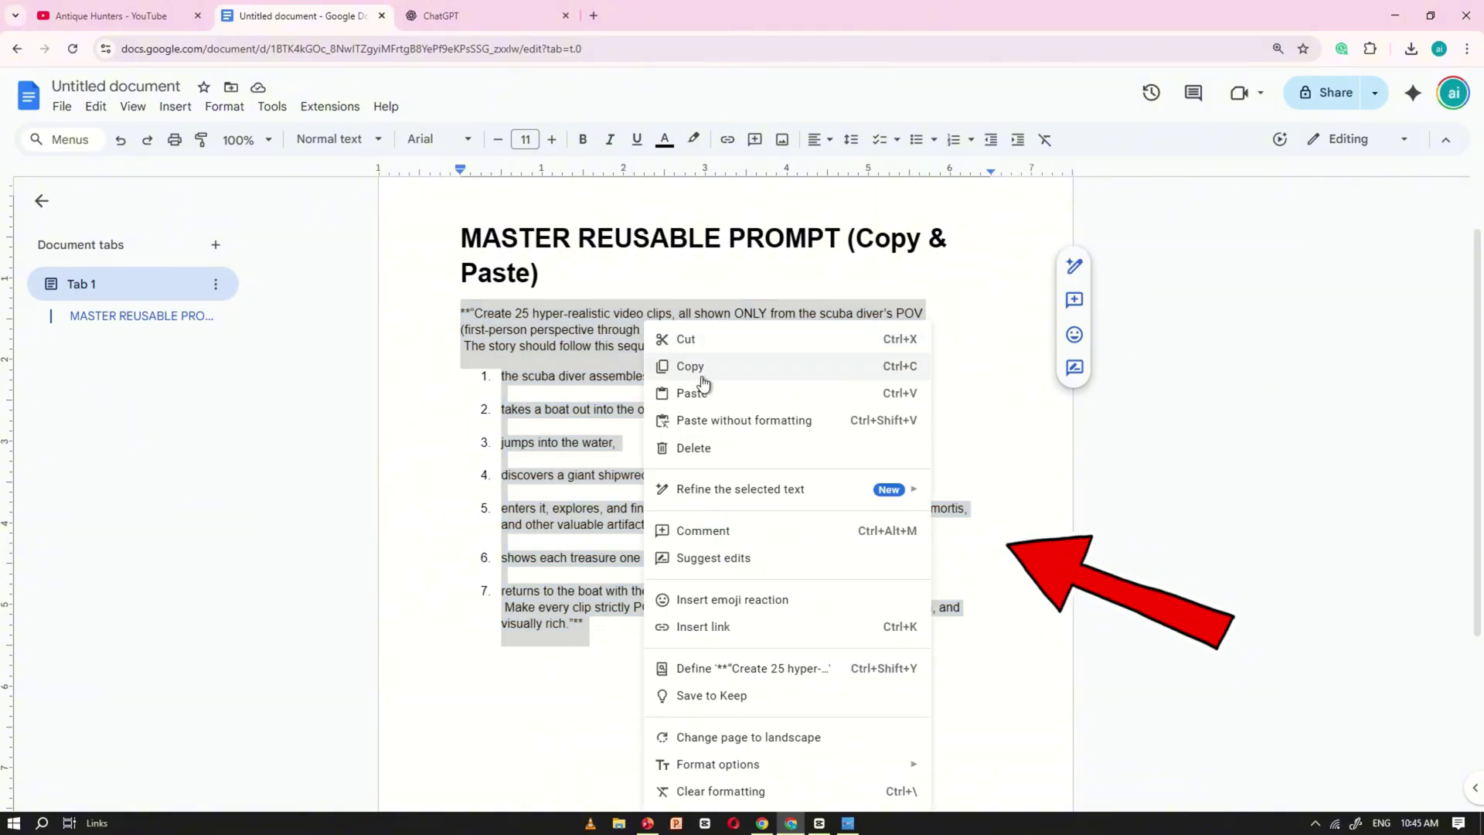
{"action": "left_click", "coordinate": [687, 365]}
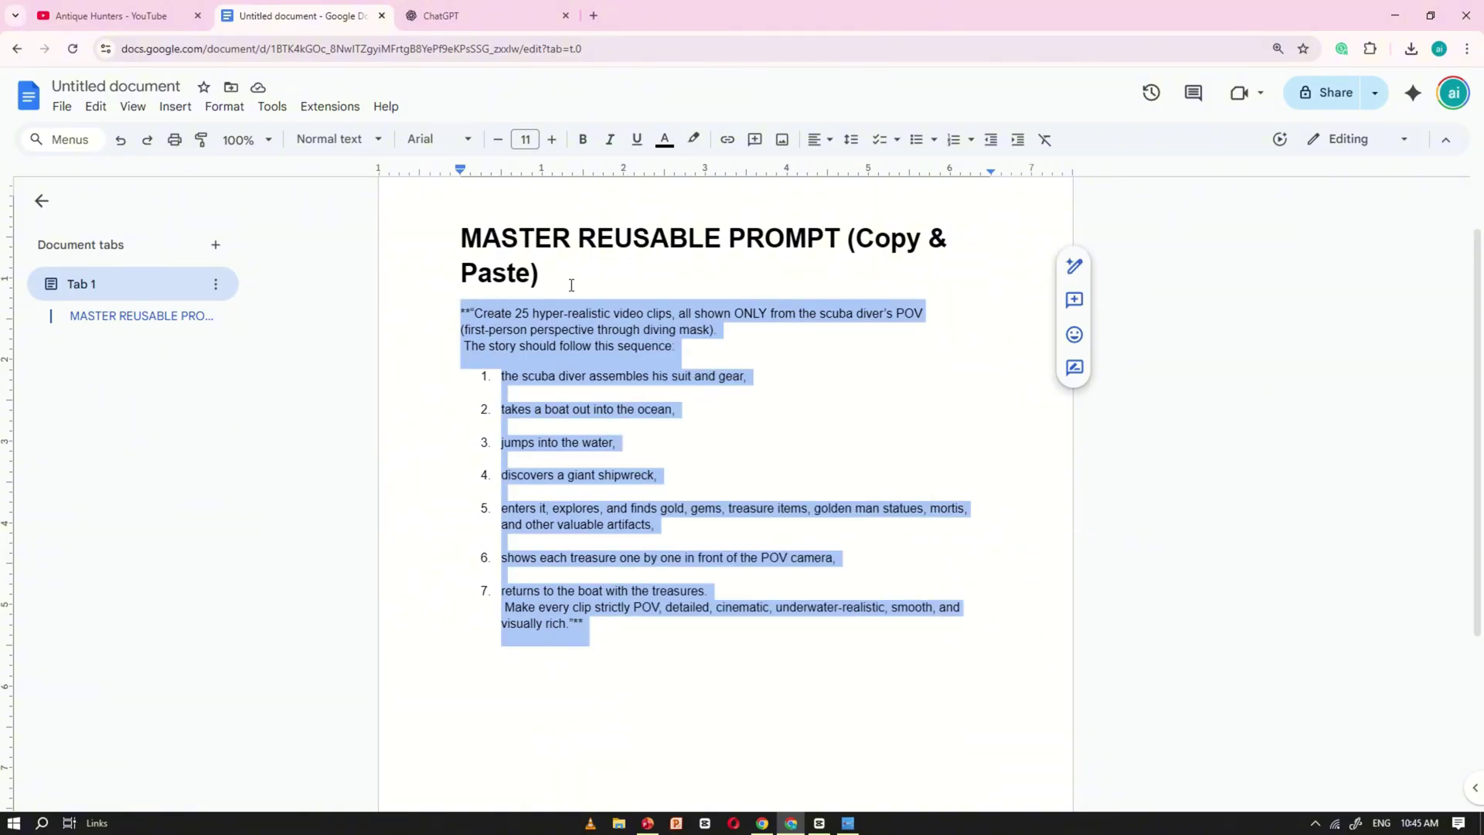
{"action": "left_click", "coordinate": [518, 15]}
Paste the master prompt into ChatGPT, send it, and scroll through the 25-clip reply
{"action": "key", "text": "ctrl+v"}
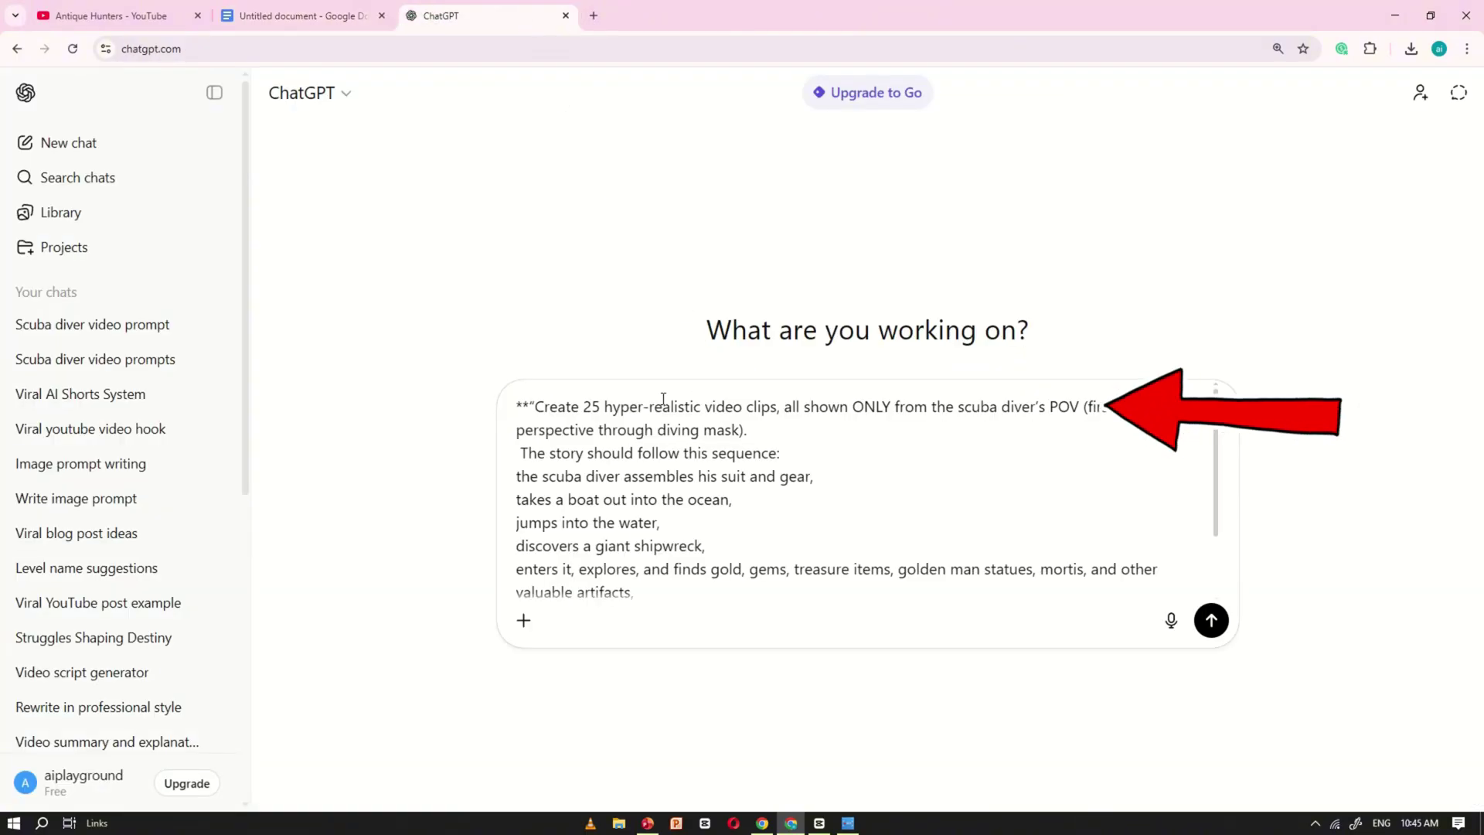
{"action": "left_click", "coordinate": [1223, 619]}
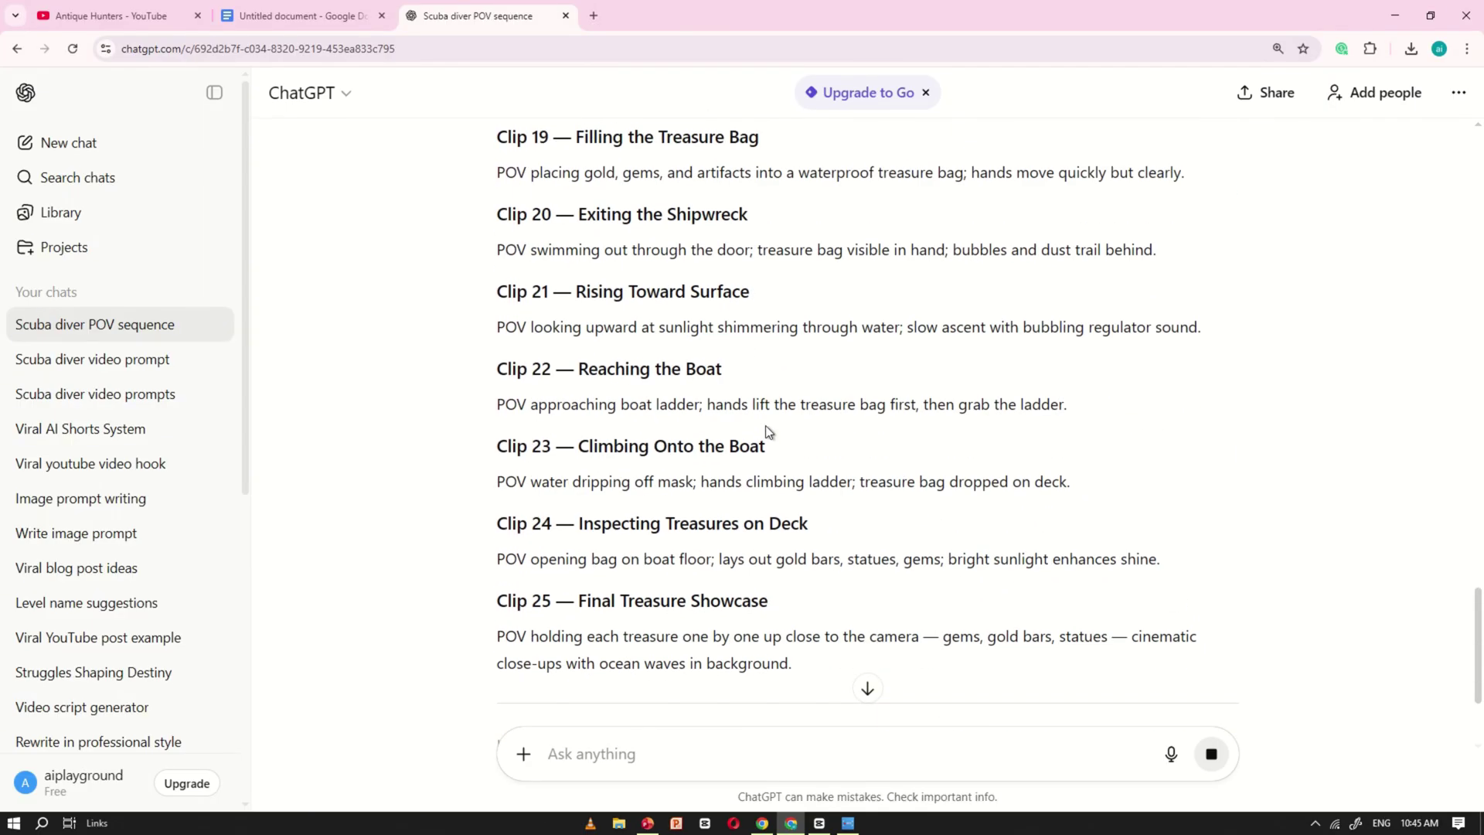
{"action": "left_click_drag", "start_coordinate": [814, 507], "coordinate": [611, 404]}
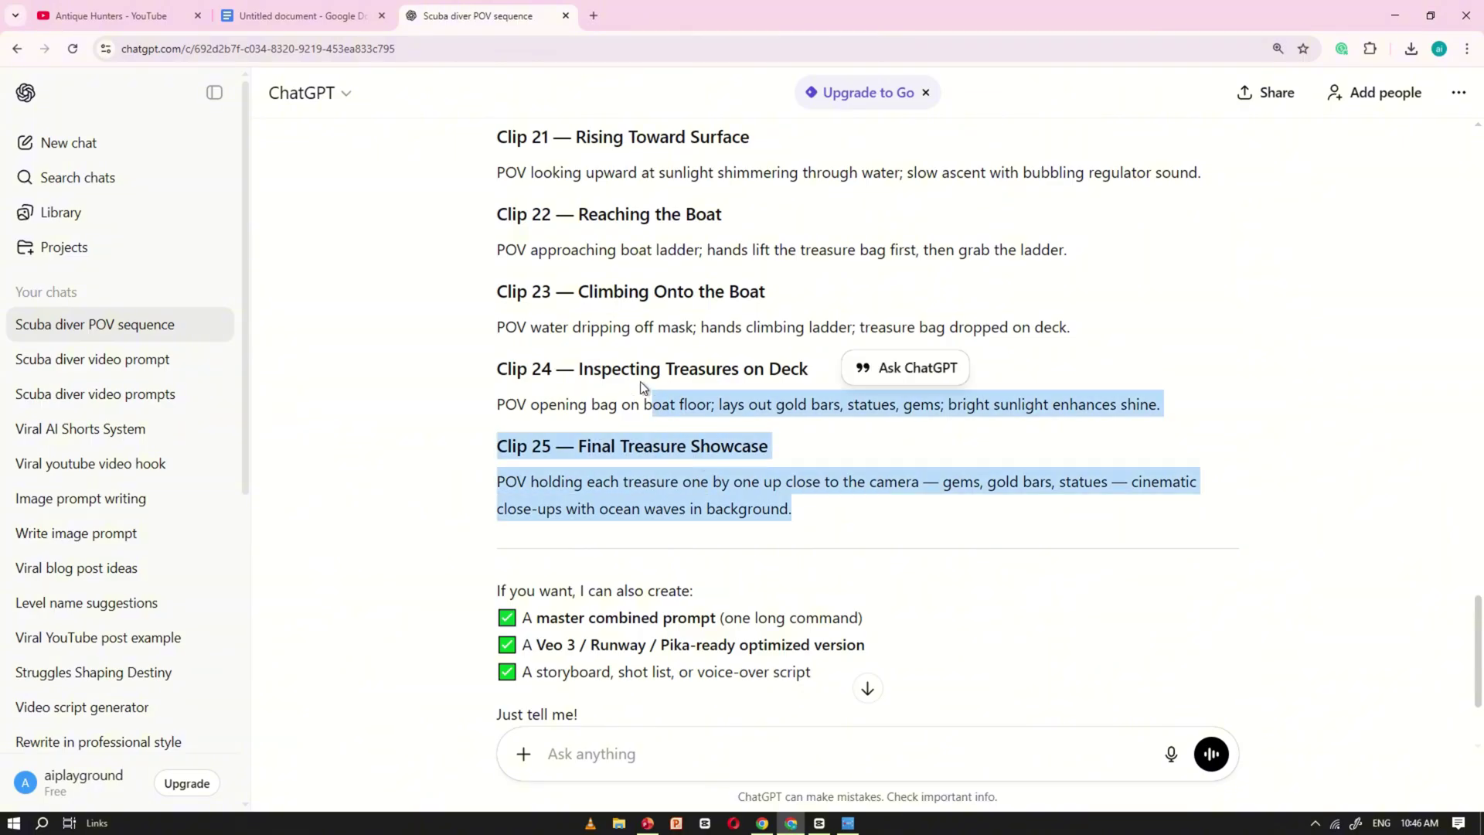
{"action": "scroll", "coordinate": [578, 414], "scroll_direction": "up", "scroll_amount": 20}
{"action": "left_click", "coordinate": [419, 405]}
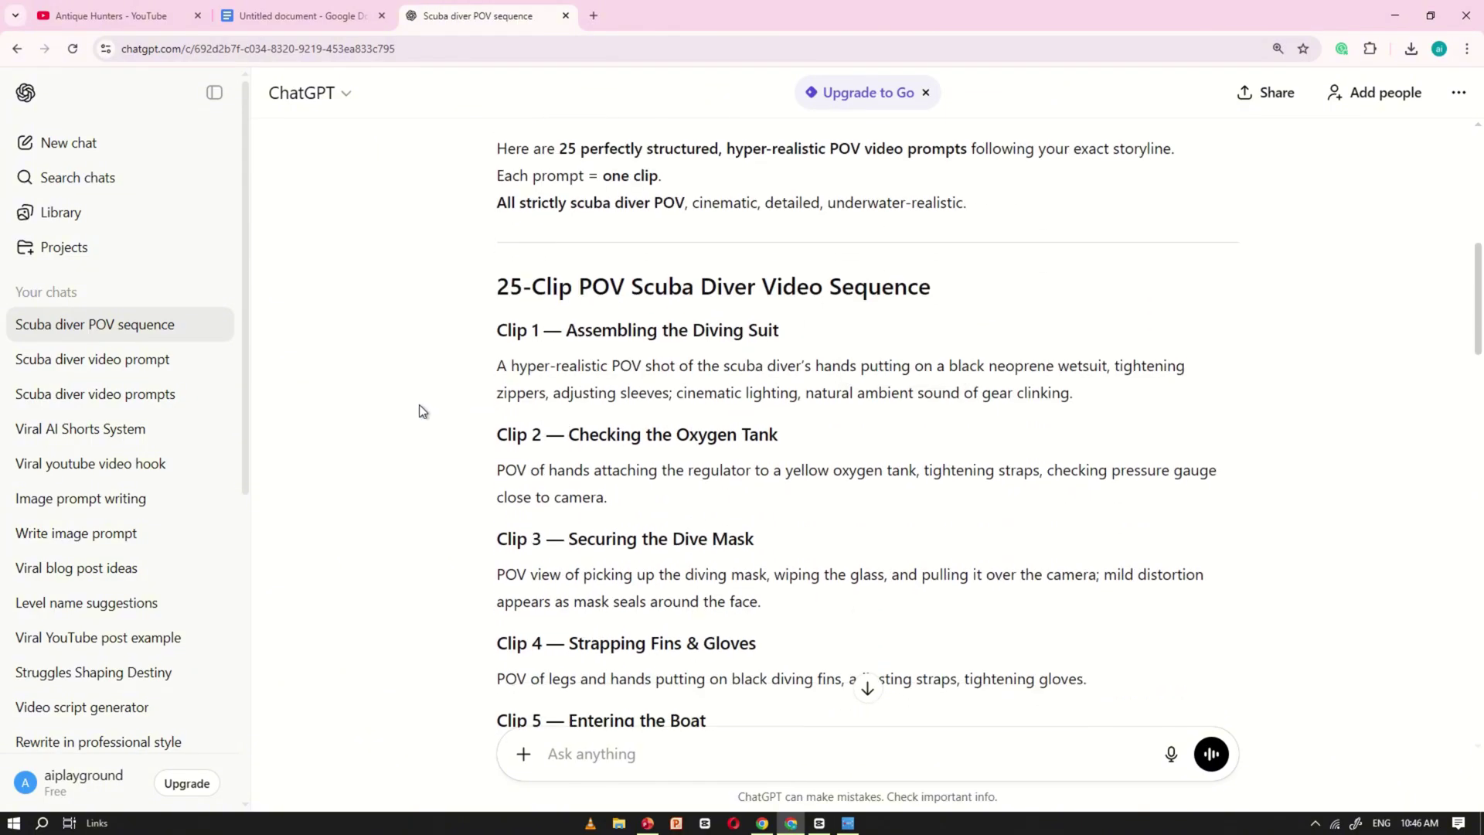
{"action": "scroll", "coordinate": [759, 263], "scroll_direction": "up", "scroll_amount": 5}
{"action": "scroll", "coordinate": [761, 262], "scroll_direction": "up", "scroll_amount": 3}
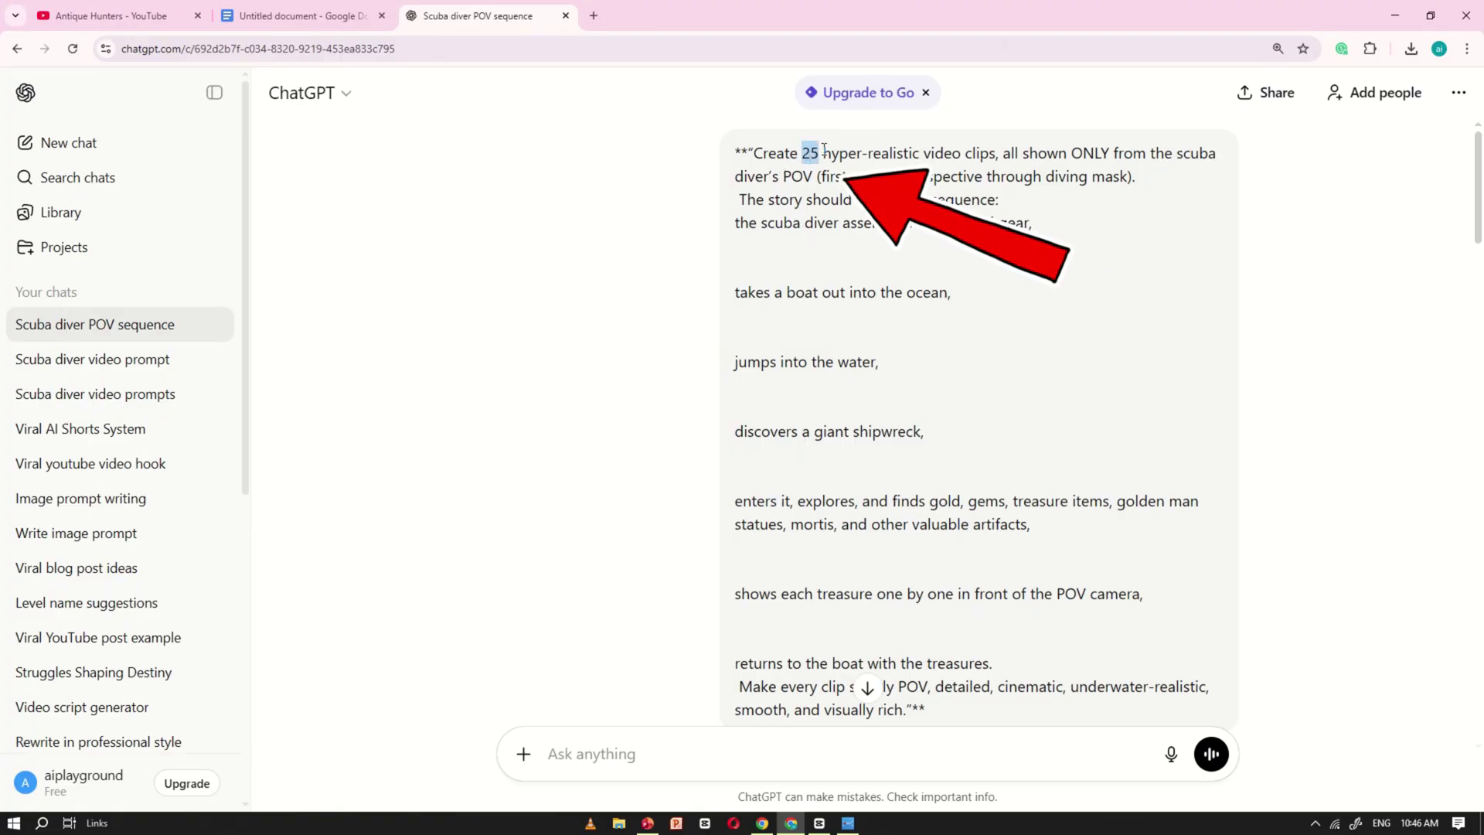
{"action": "scroll", "coordinate": [523, 418], "scroll_direction": "down", "scroll_amount": 8}
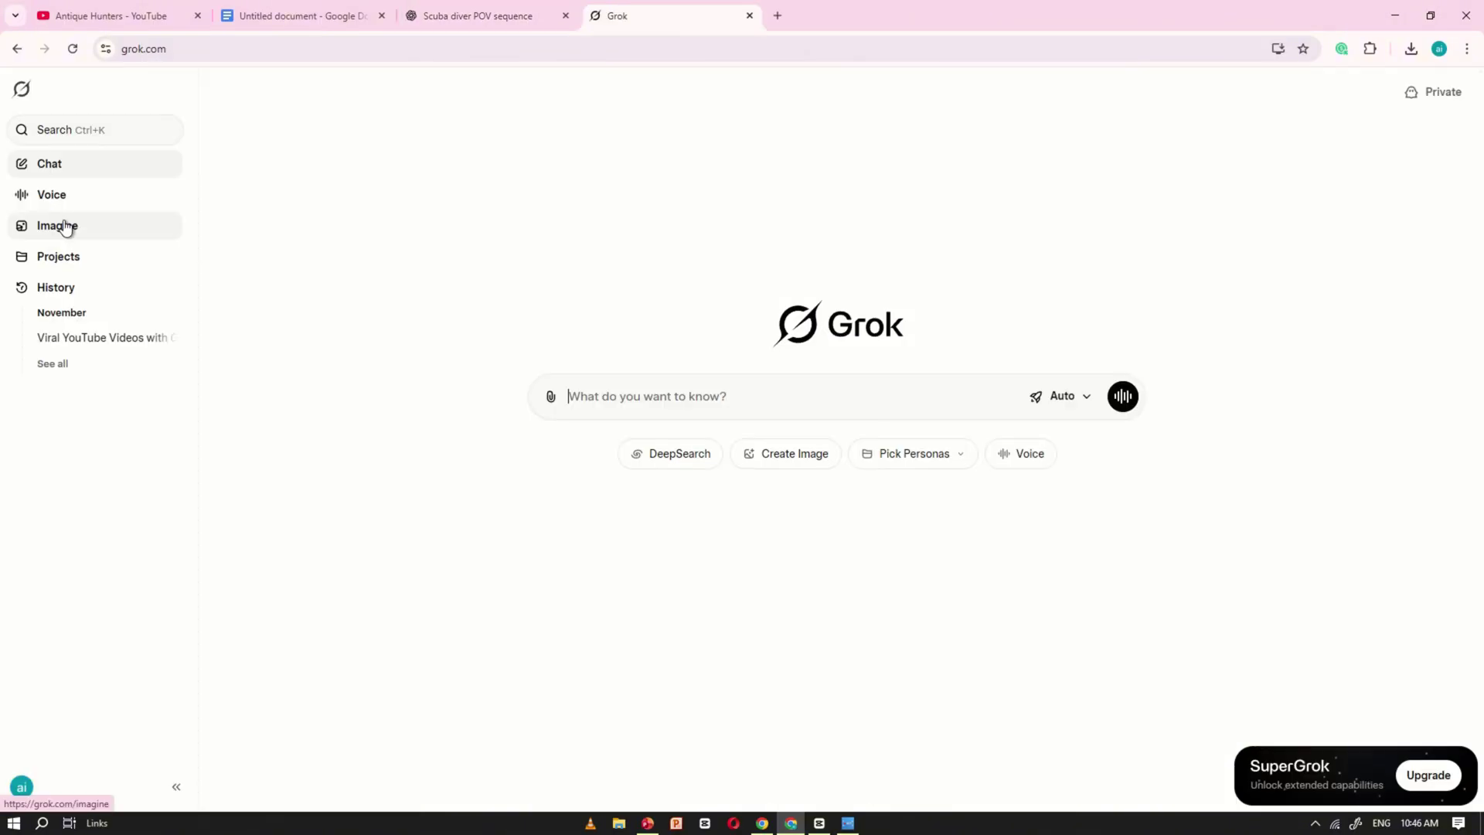
Zoom in on the Grok page and go to the Imagine page
{"action": "key", "text": "ctrl+plus"}
{"action": "key", "text": "ctrl+plus"}
{"action": "key", "text": "ctrl+plus"}
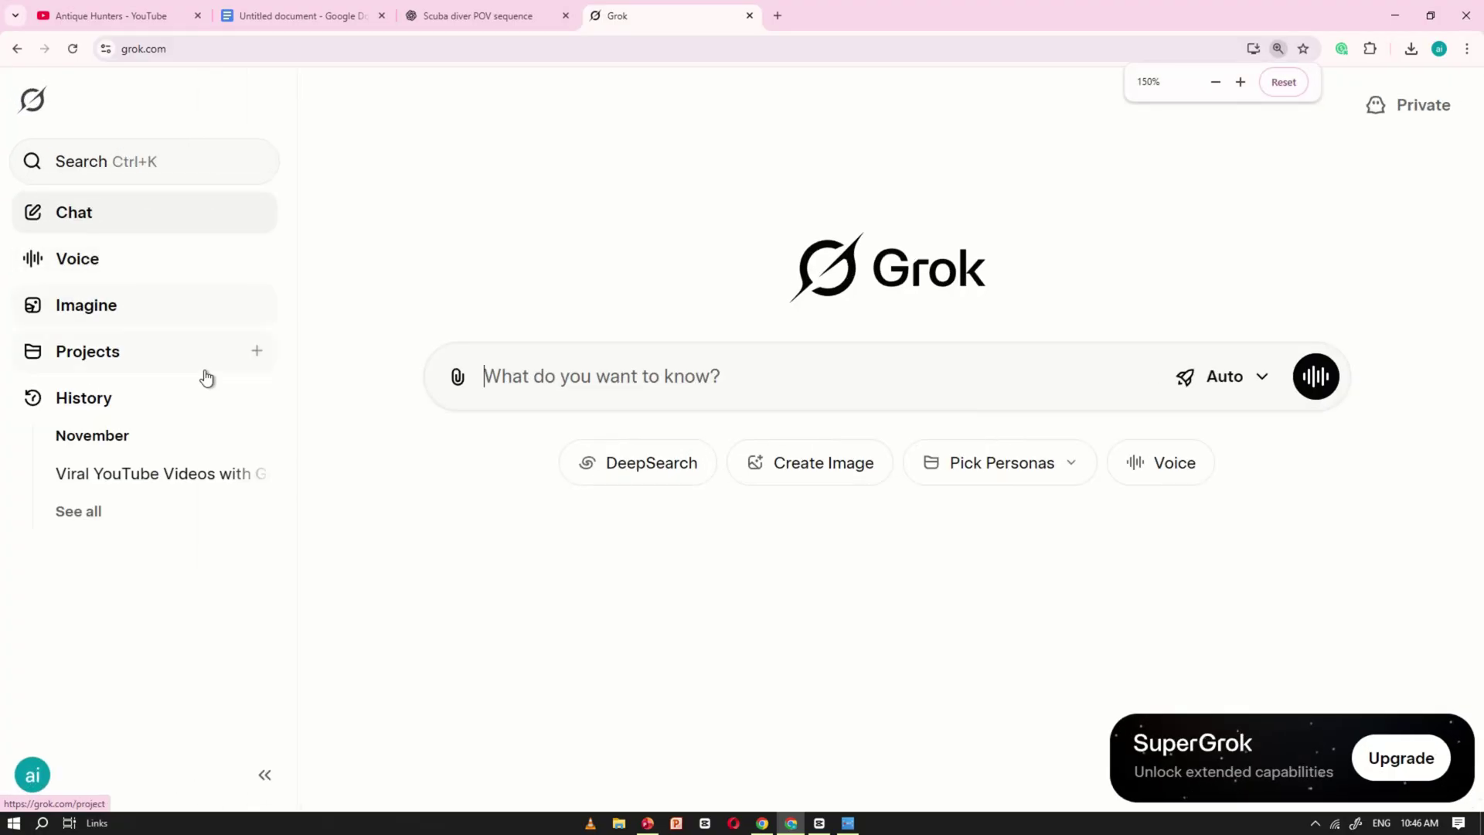
{"action": "left_click", "coordinate": [108, 312]}
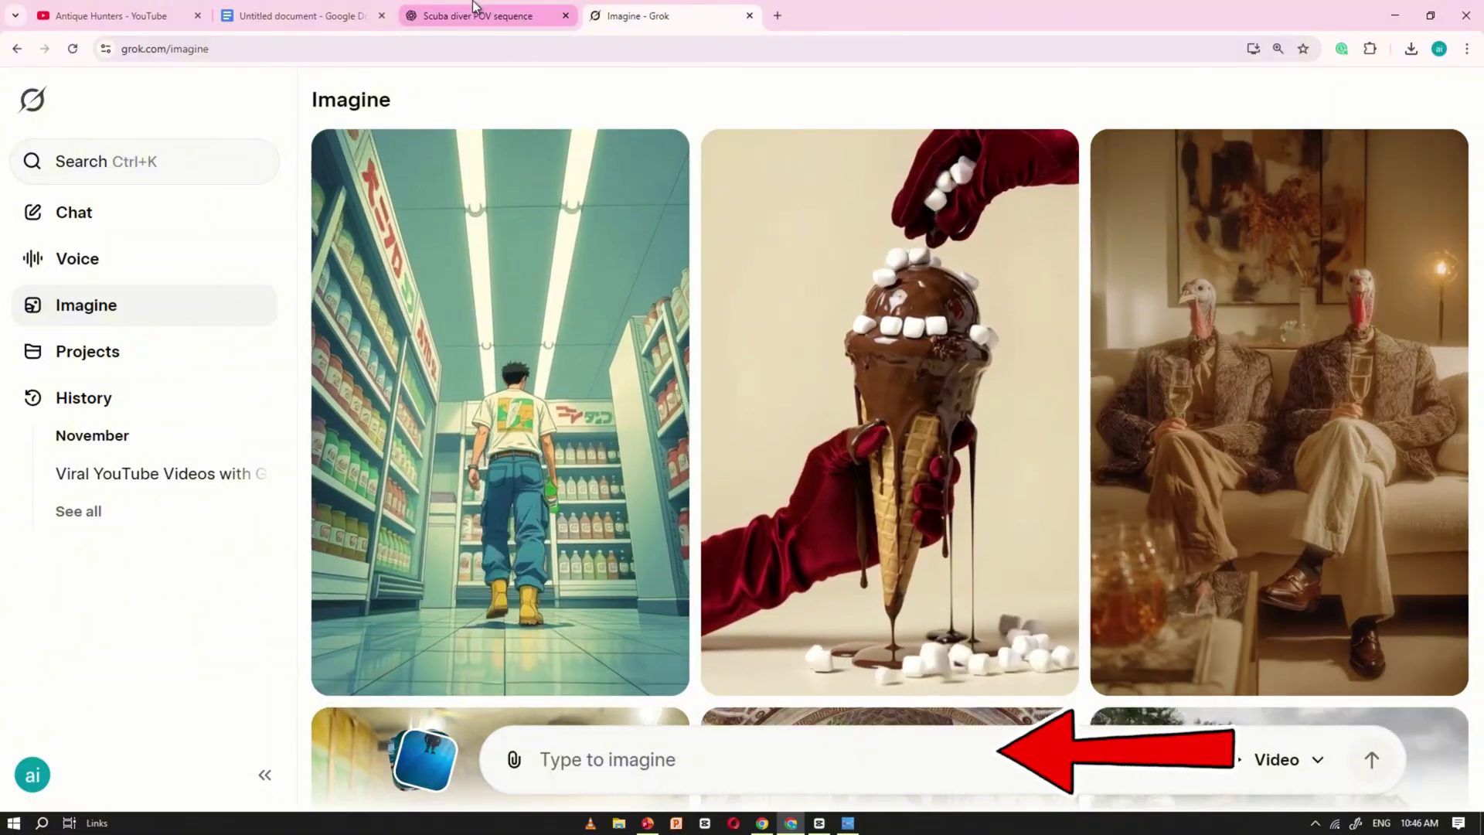
Copy the Clip 1 wetsuit prompt from the ChatGPT reply
{"action": "left_click", "coordinate": [474, 12]}
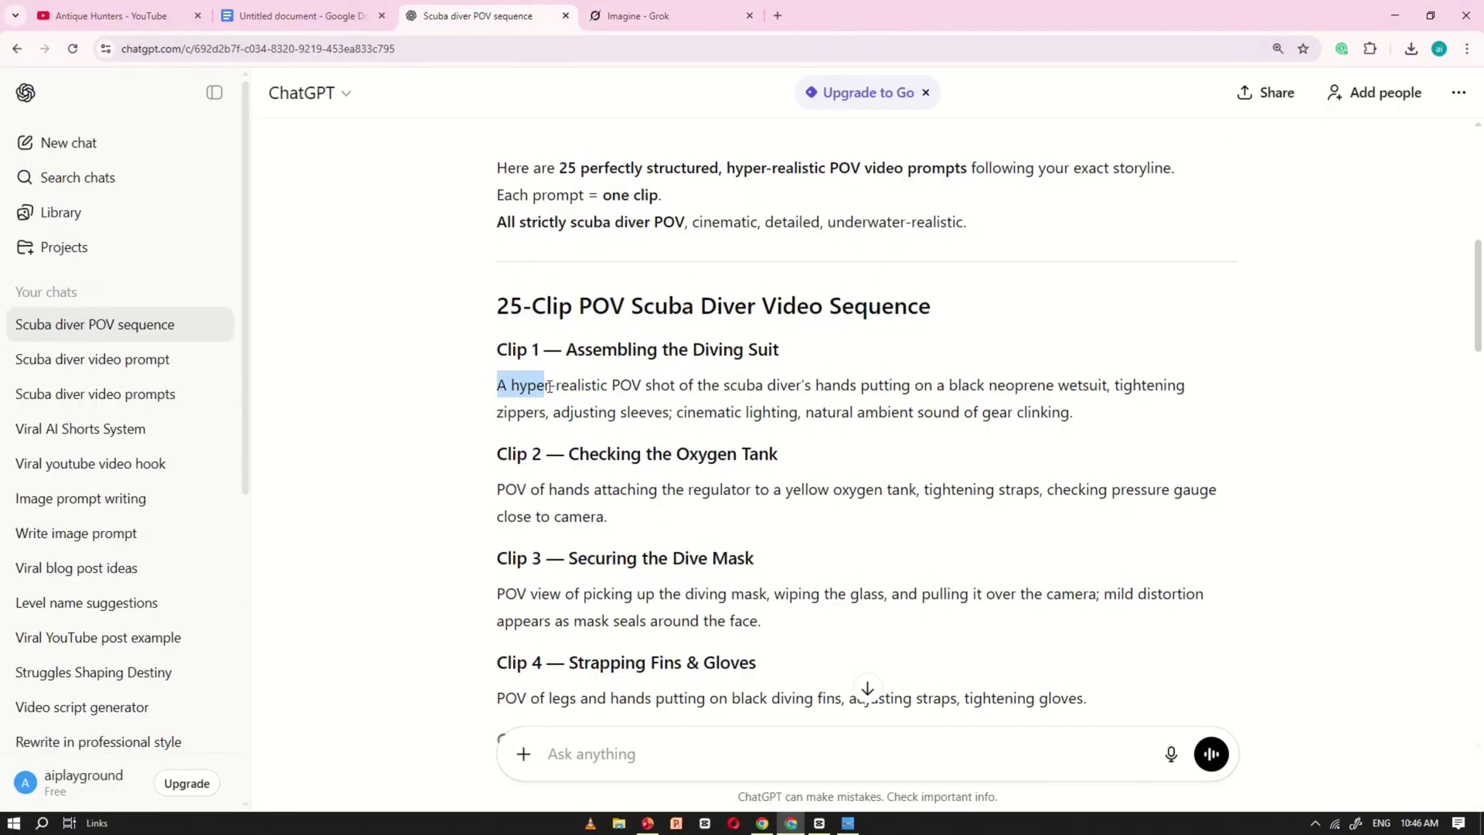
{"action": "left_click_drag", "start_coordinate": [549, 386], "coordinate": [813, 410]}
{"action": "left_click_drag", "start_coordinate": [1107, 422], "coordinate": [1107, 422]}
{"action": "key", "text": "ctrl+c"}
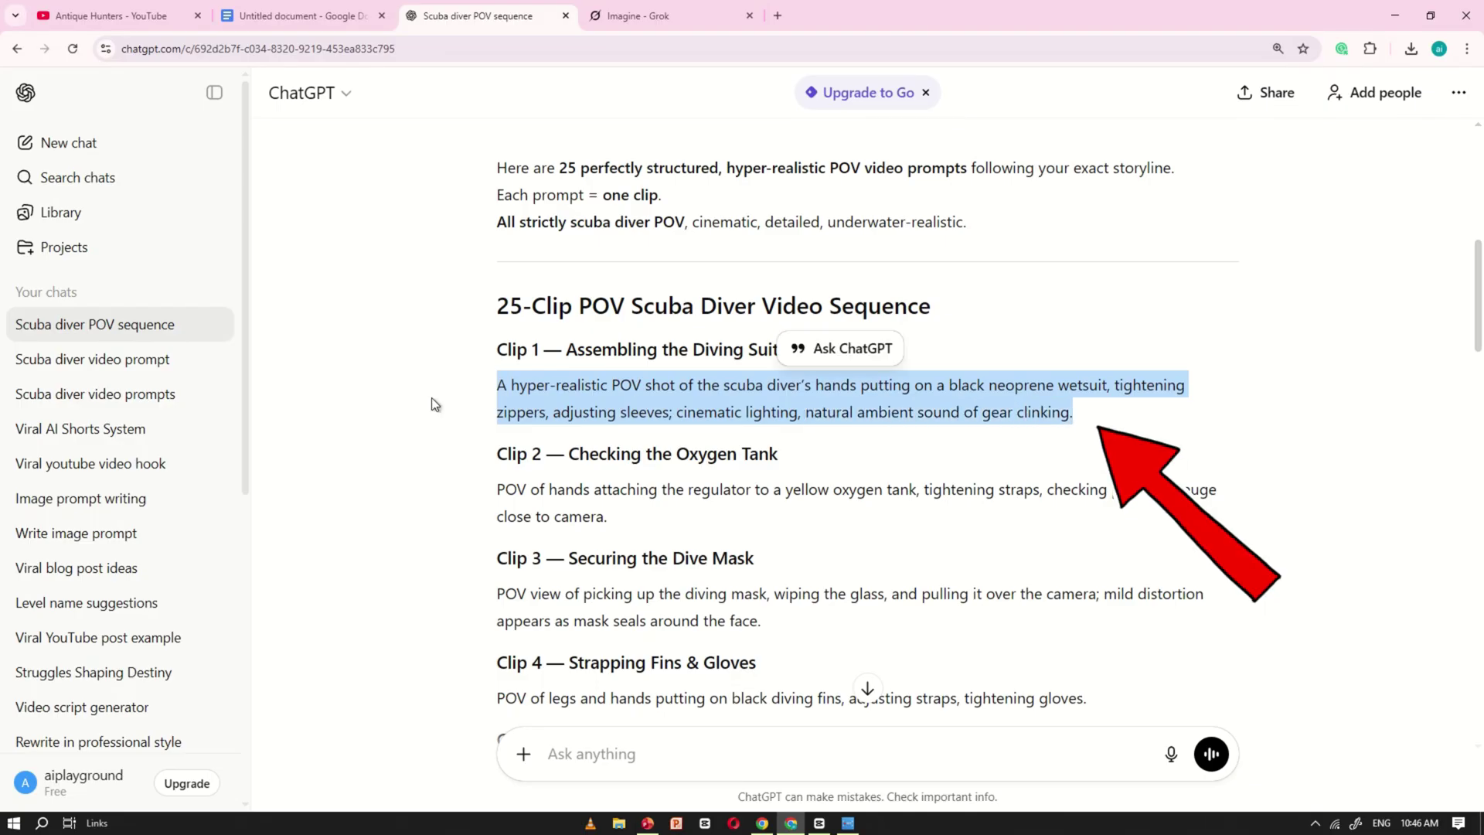
{"action": "right_click", "coordinate": [670, 395]}
{"action": "right_click", "coordinate": [1028, 424]}
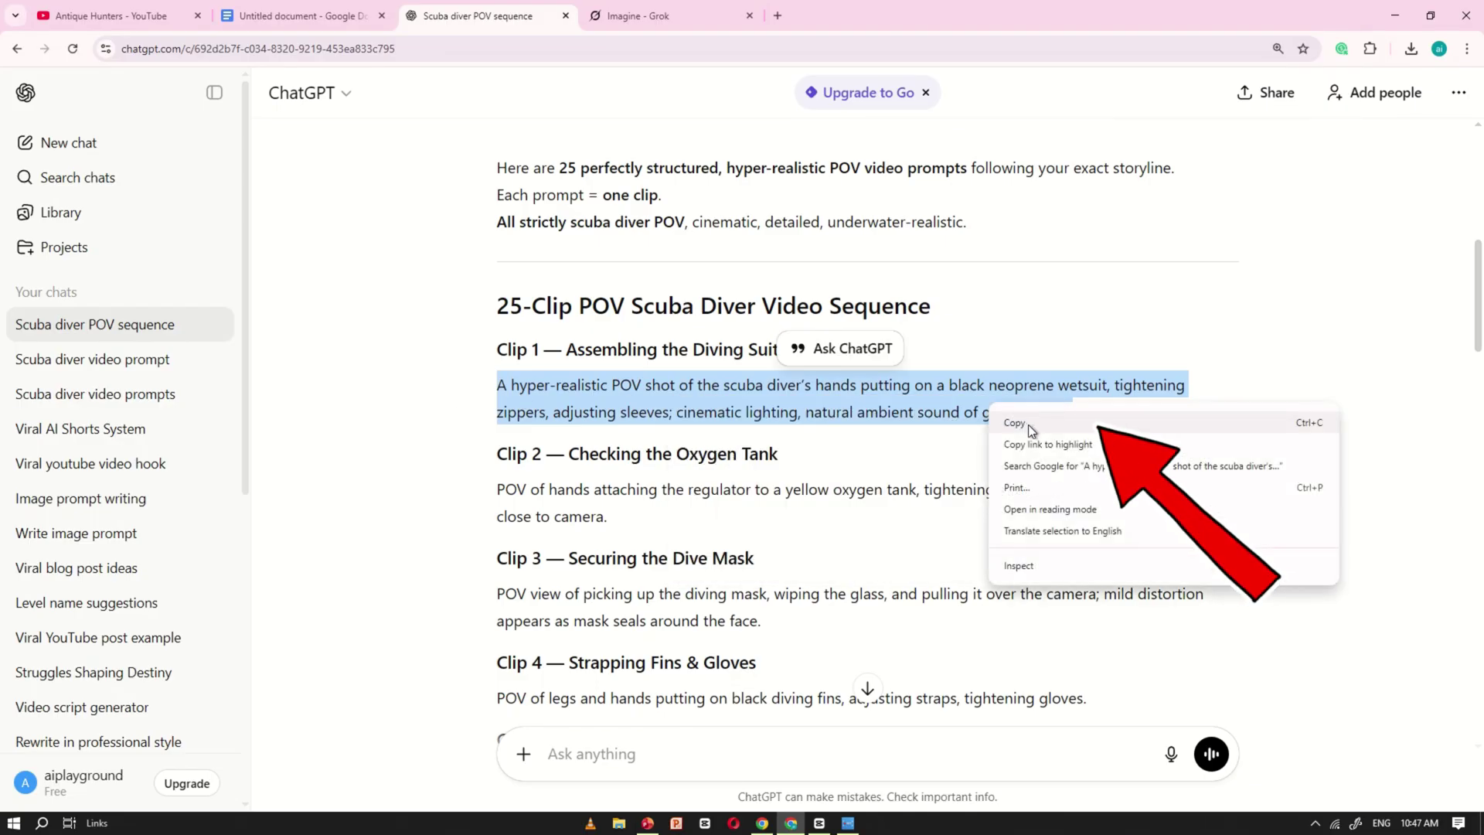
{"action": "left_click", "coordinate": [1032, 433]}
Paste the wetsuit prompt into Grok Imagine and submit it as a 3:2 Video
{"action": "left_click", "coordinate": [630, 16]}
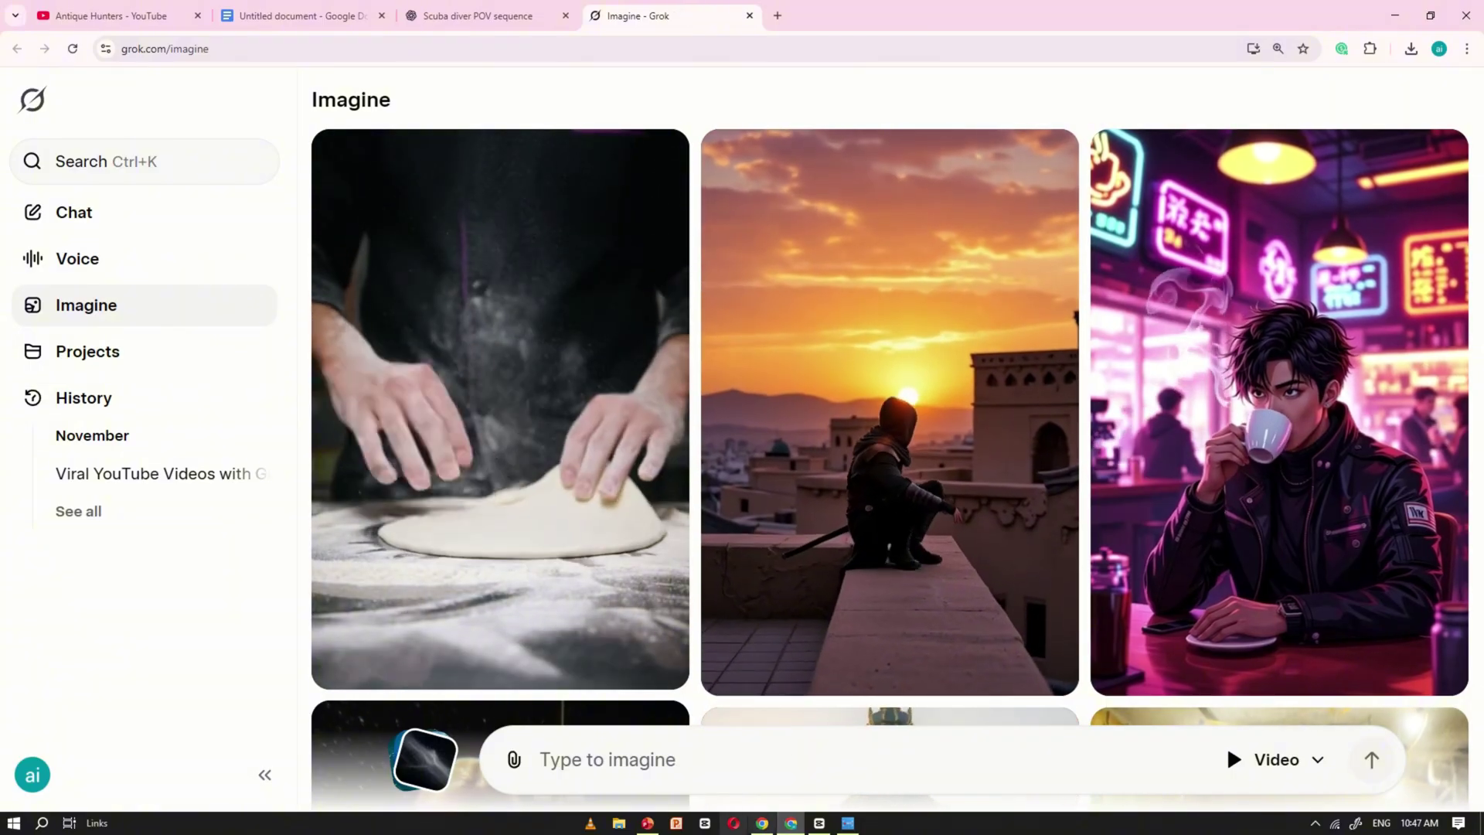
{"action": "right_click", "coordinate": [622, 759]}
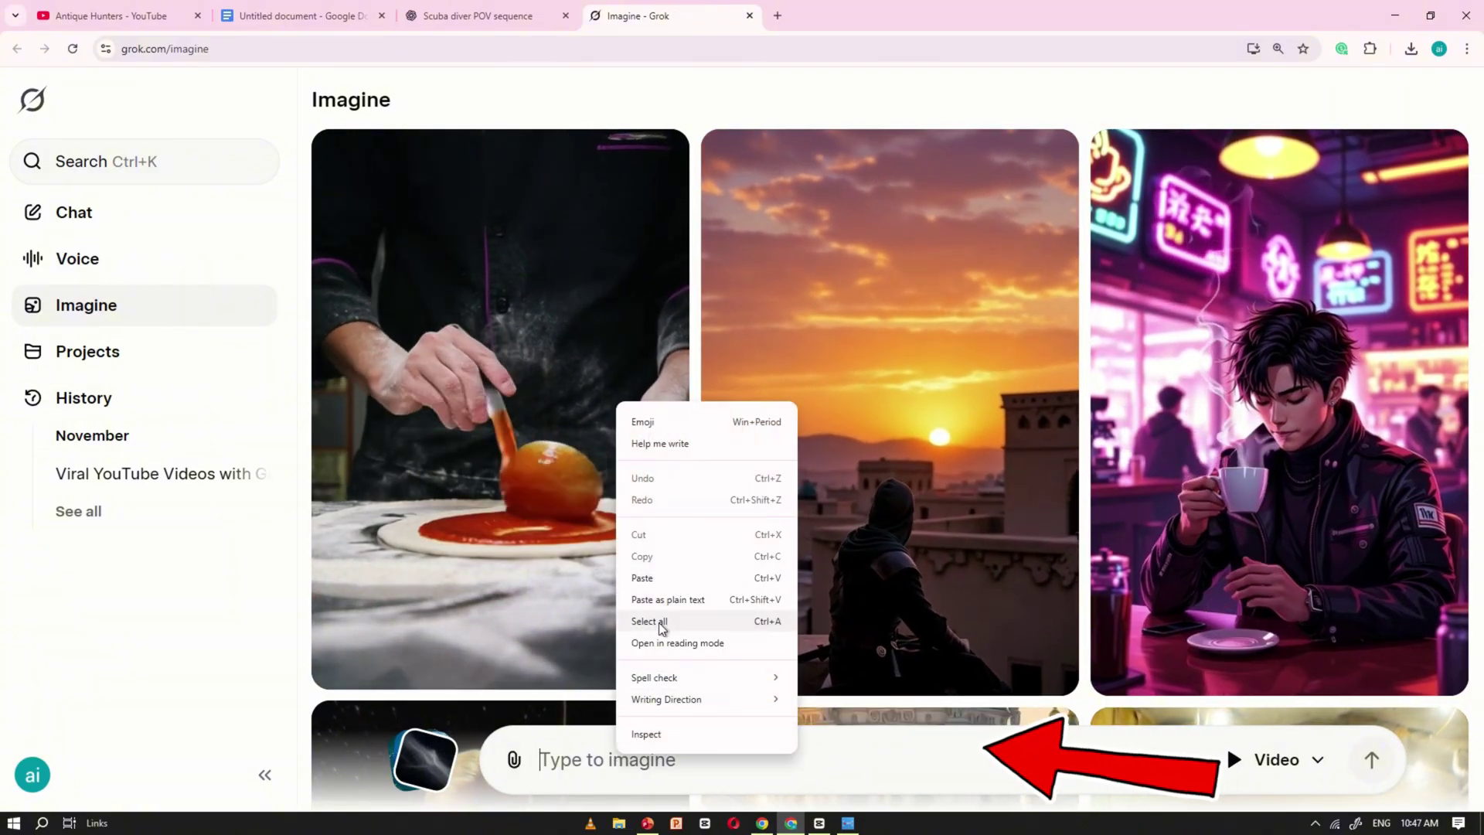
{"action": "left_click", "coordinate": [663, 578]}
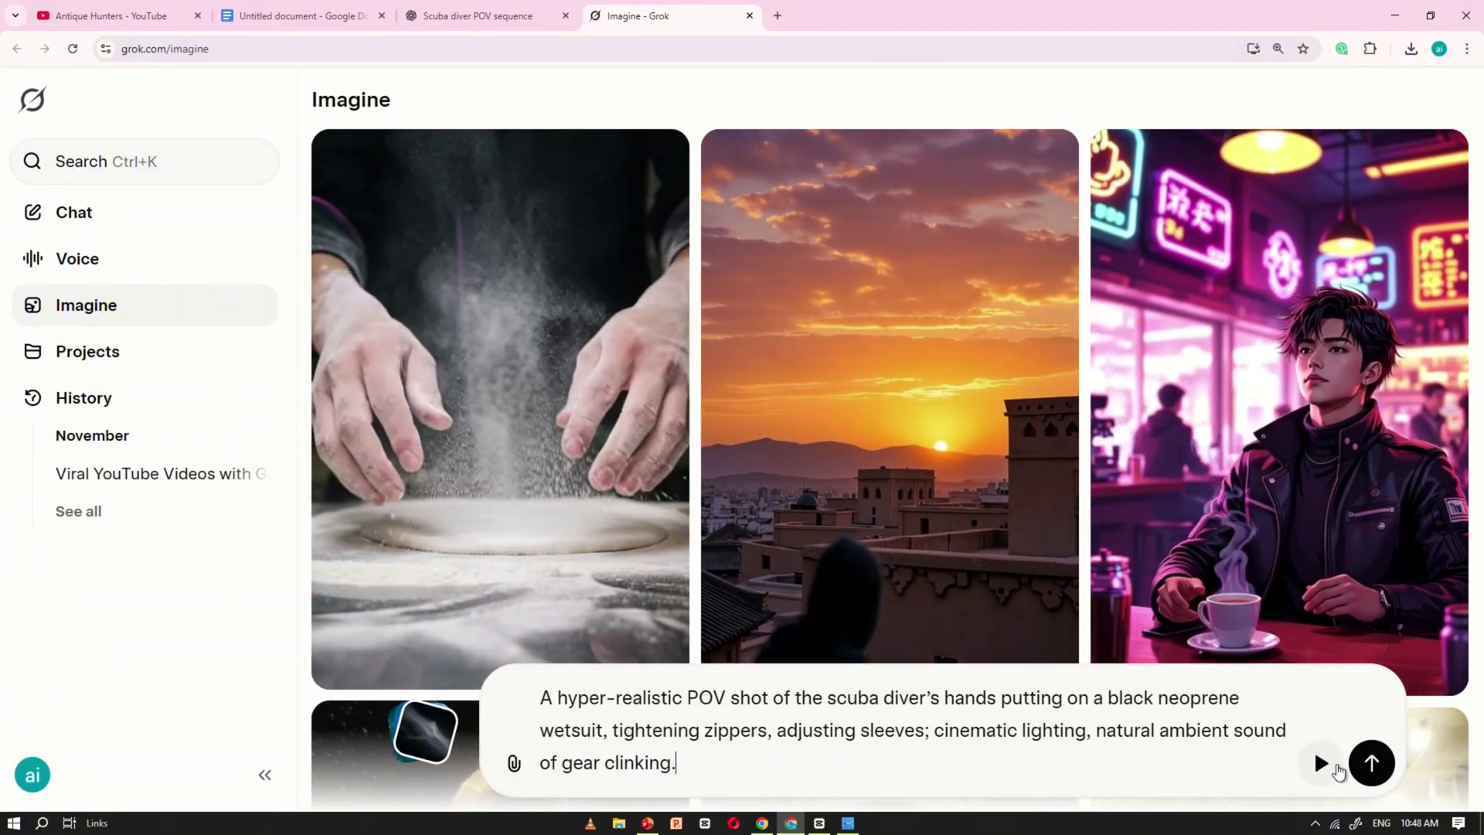
{"action": "left_click", "coordinate": [1323, 765]}
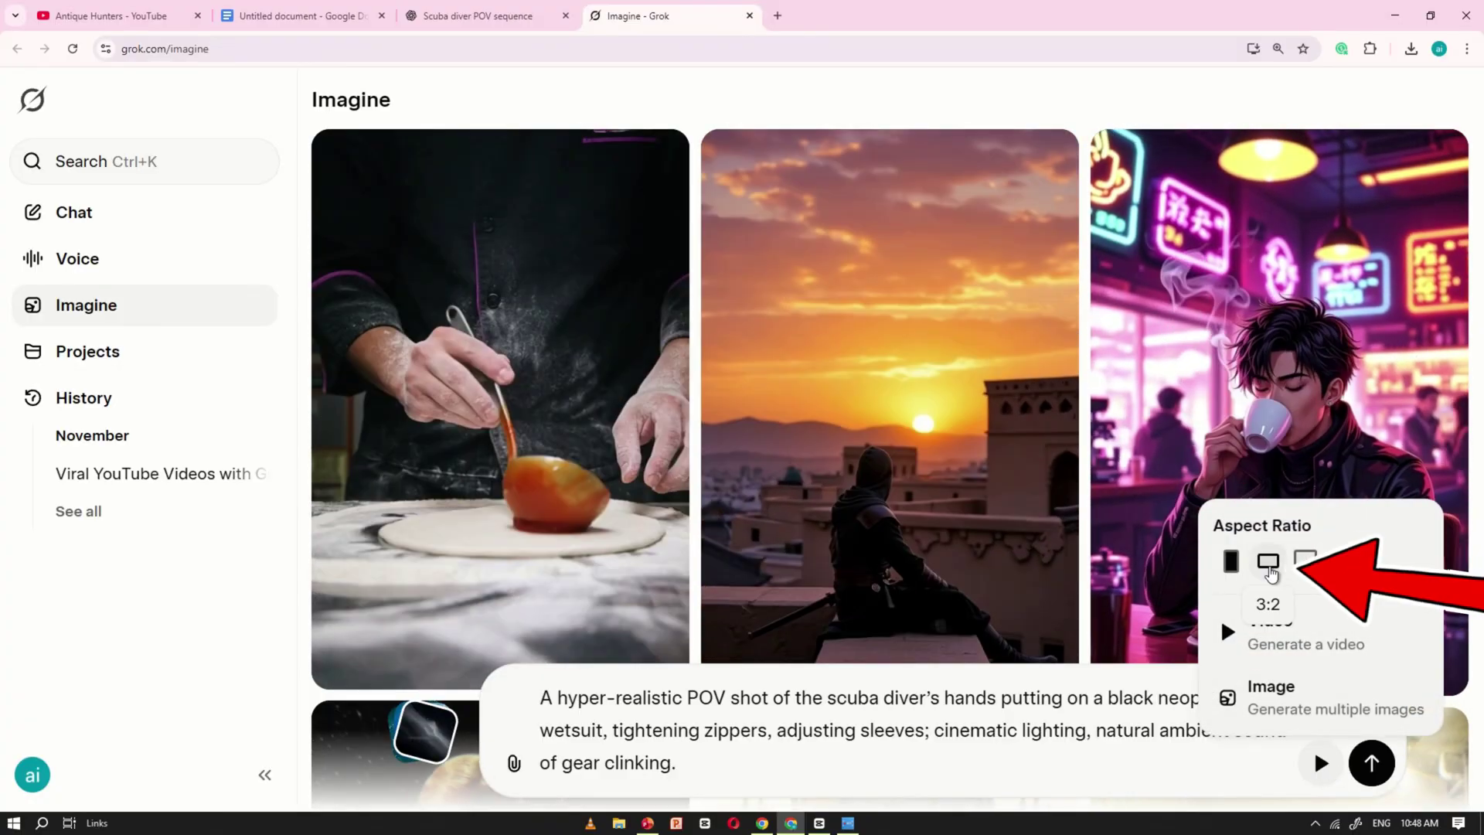
{"action": "left_click", "coordinate": [1268, 563]}
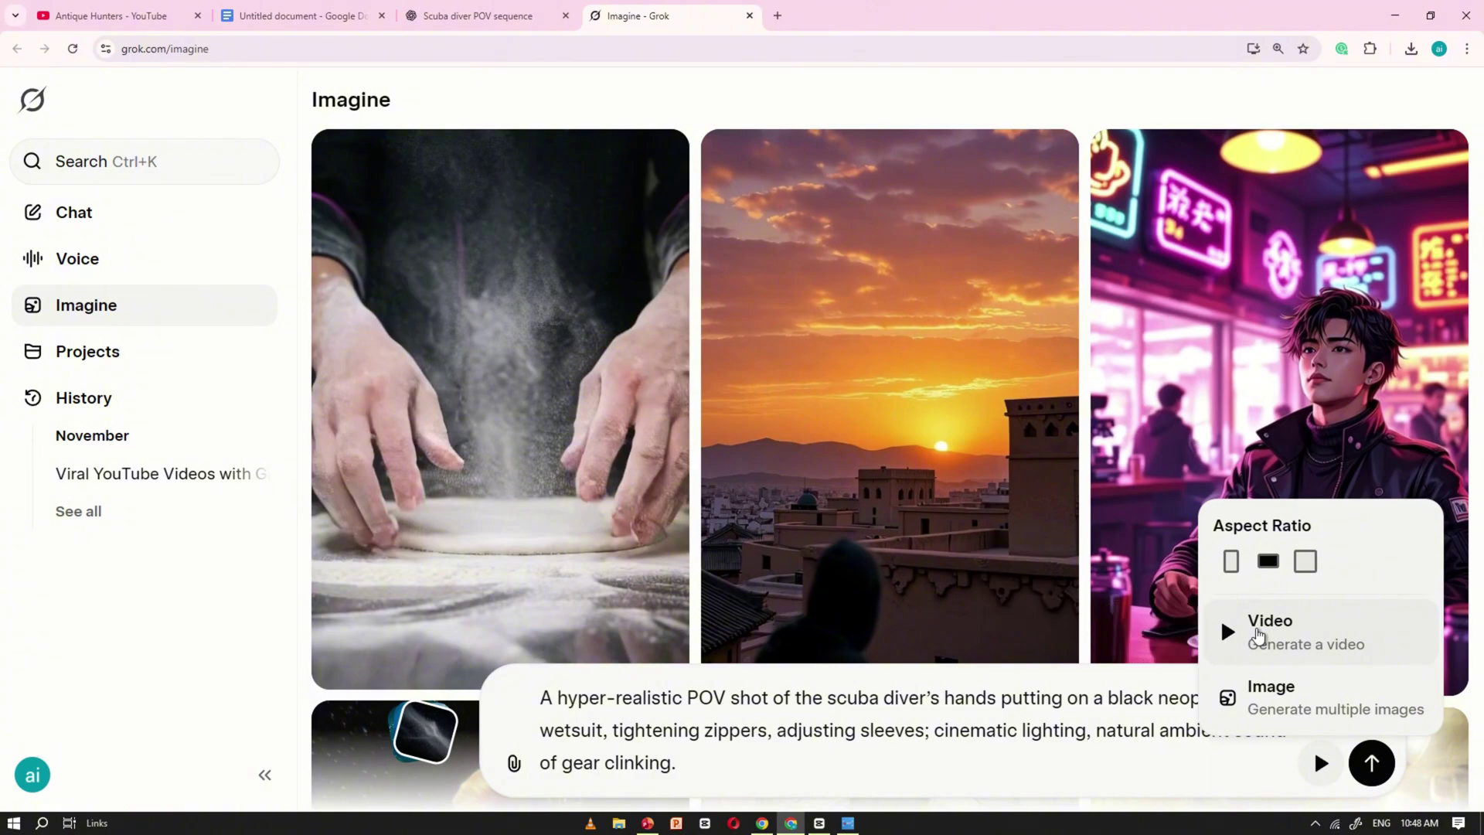
{"action": "left_click", "coordinate": [1258, 635]}
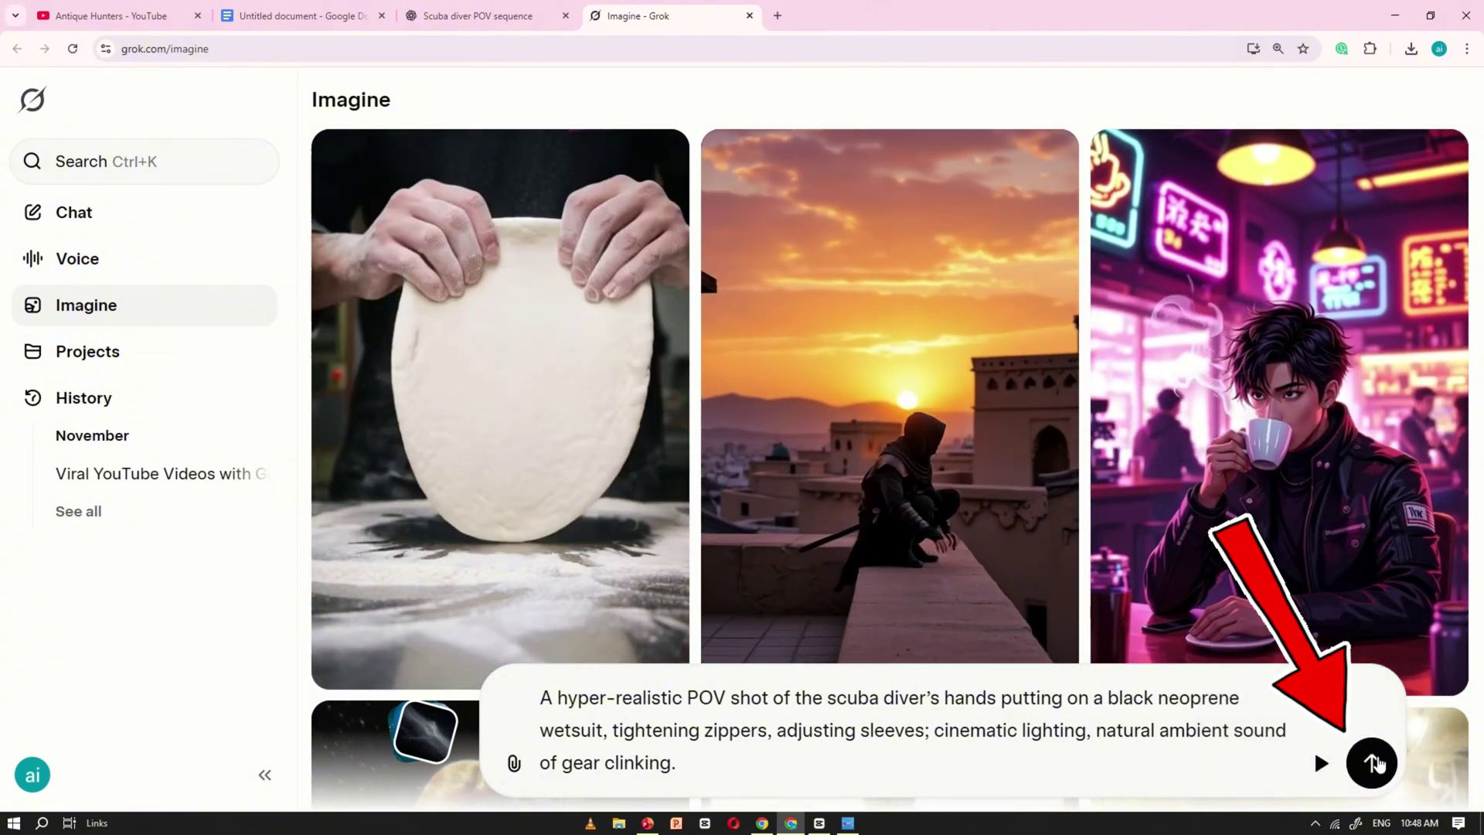
{"action": "left_click", "coordinate": [1371, 763]}
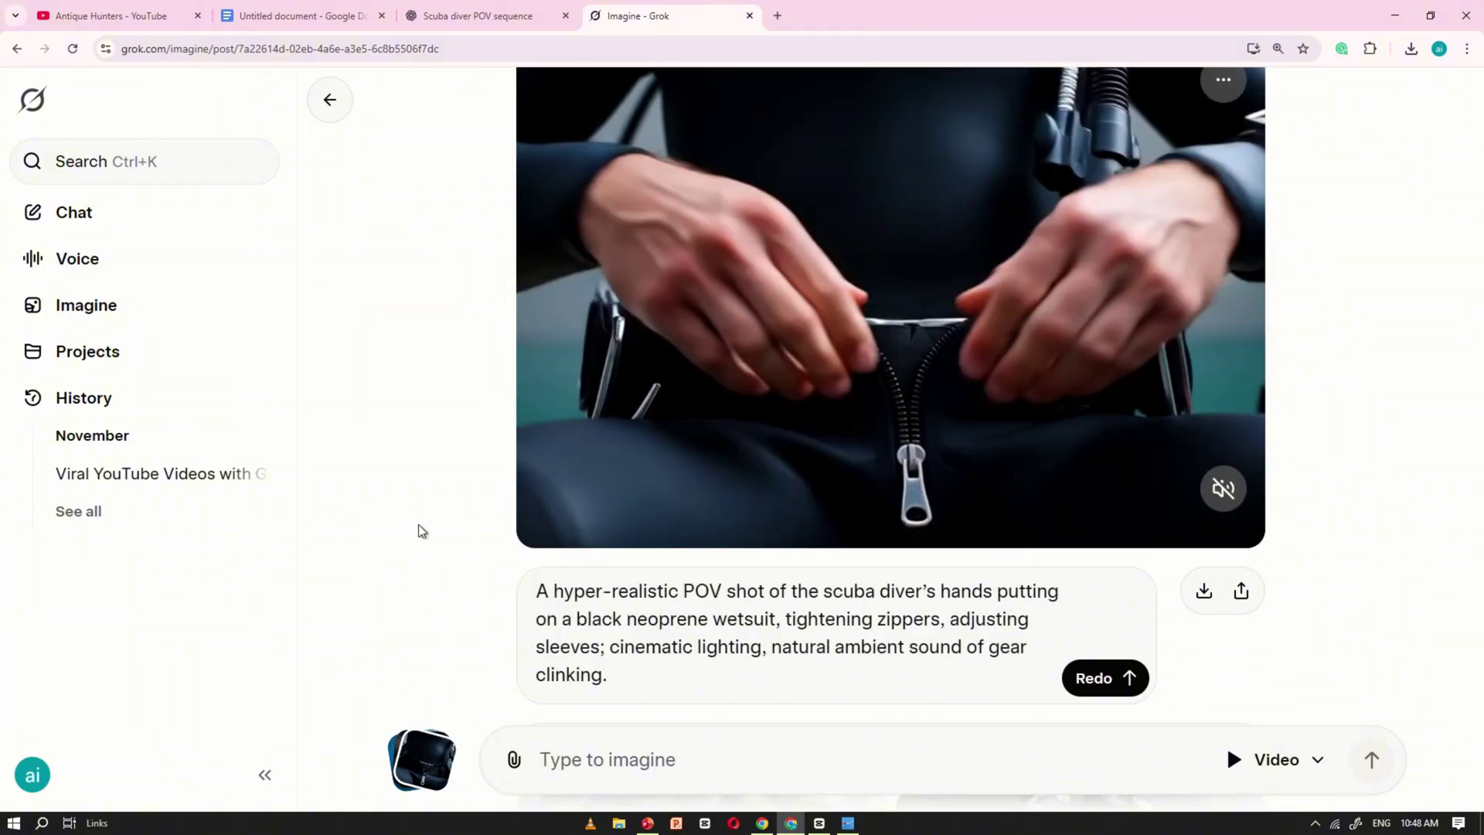
Copy a frame of the wetsuit video and paste it into the prompt box as the starting image
{"action": "scroll", "coordinate": [503, 492], "scroll_direction": "up", "scroll_amount": 1}
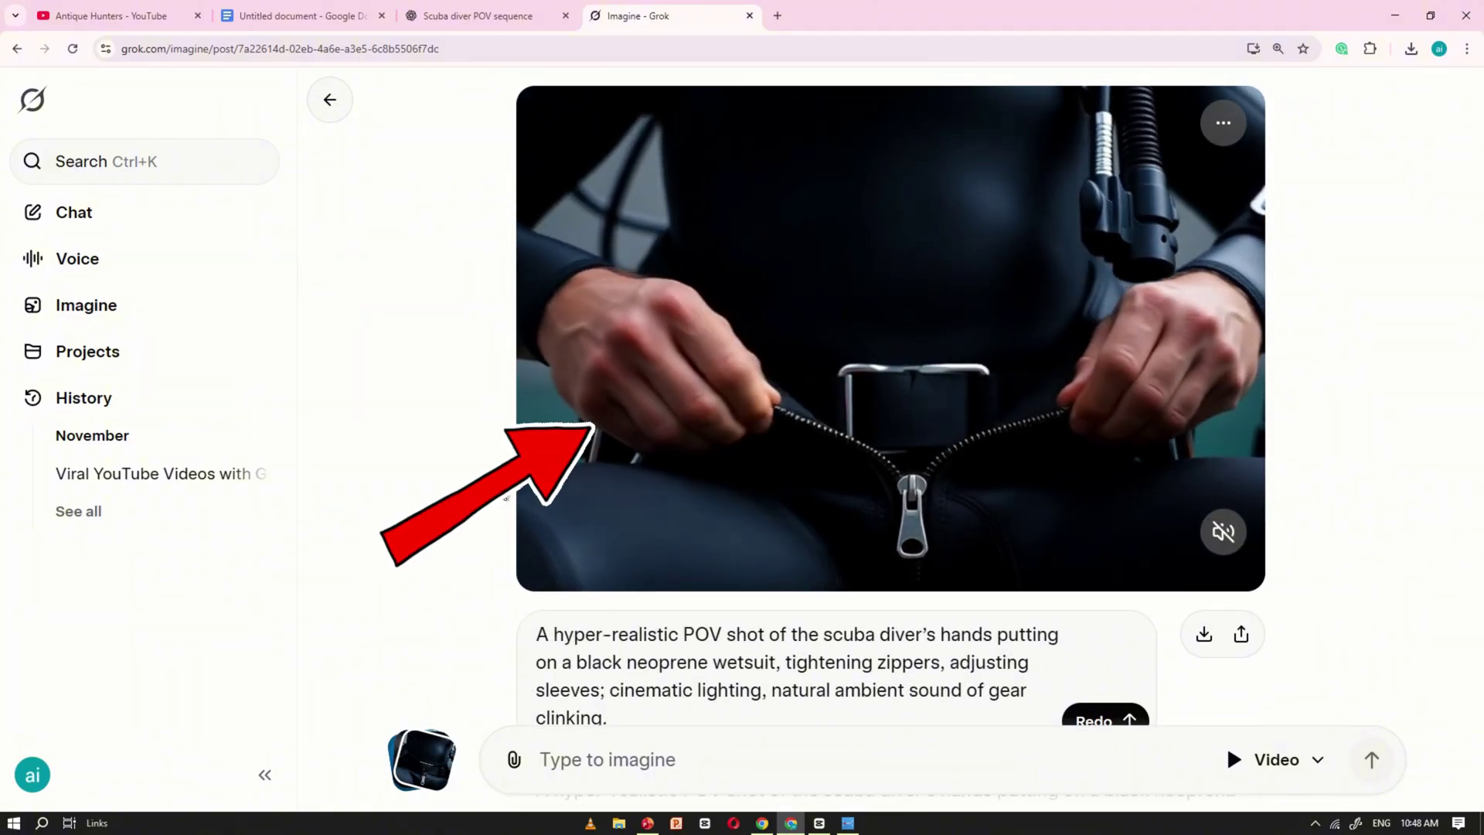
{"action": "mouse_move", "coordinate": [1122, 573]}
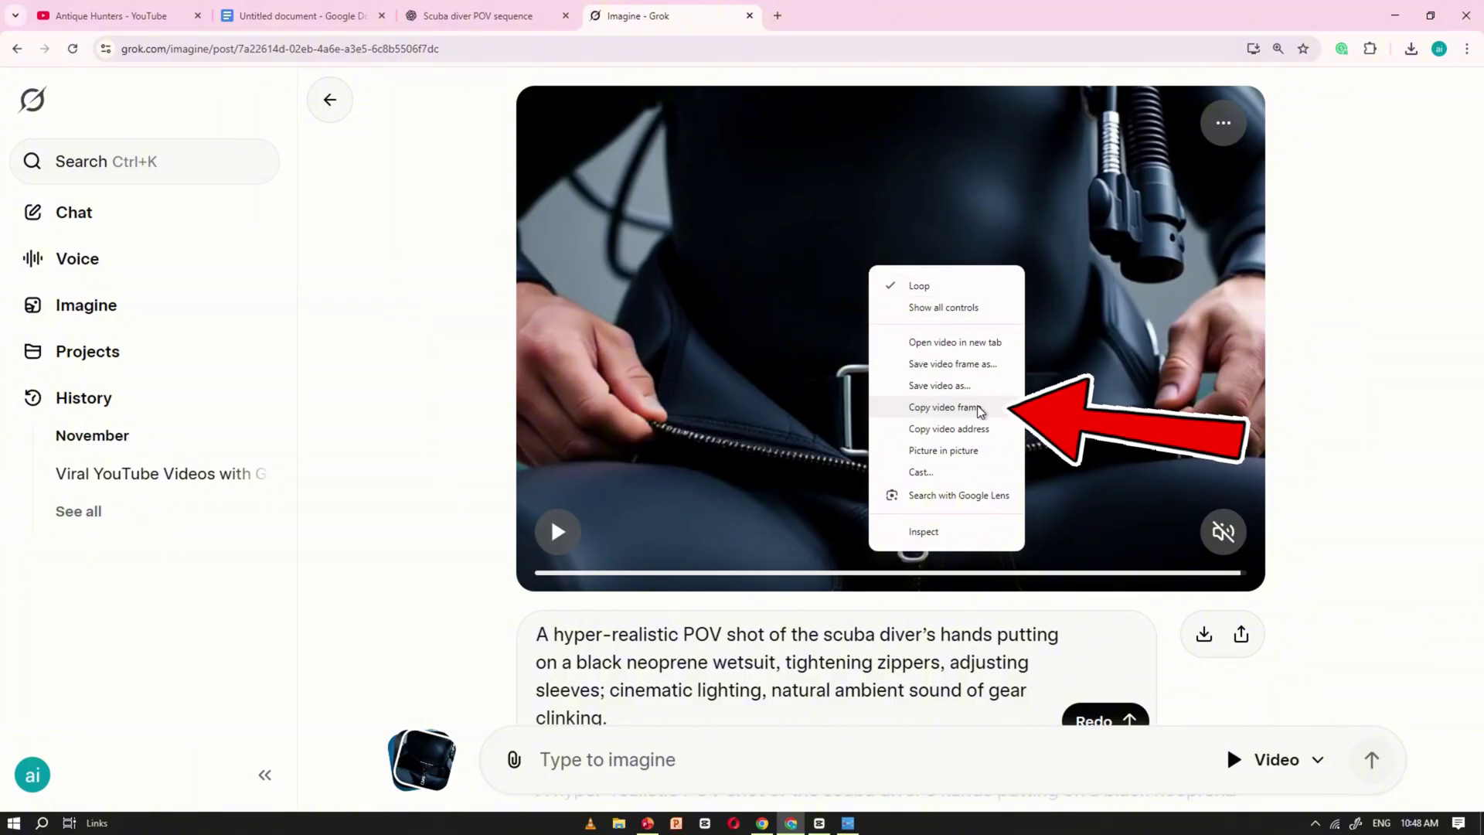
{"action": "left_click", "coordinate": [944, 408]}
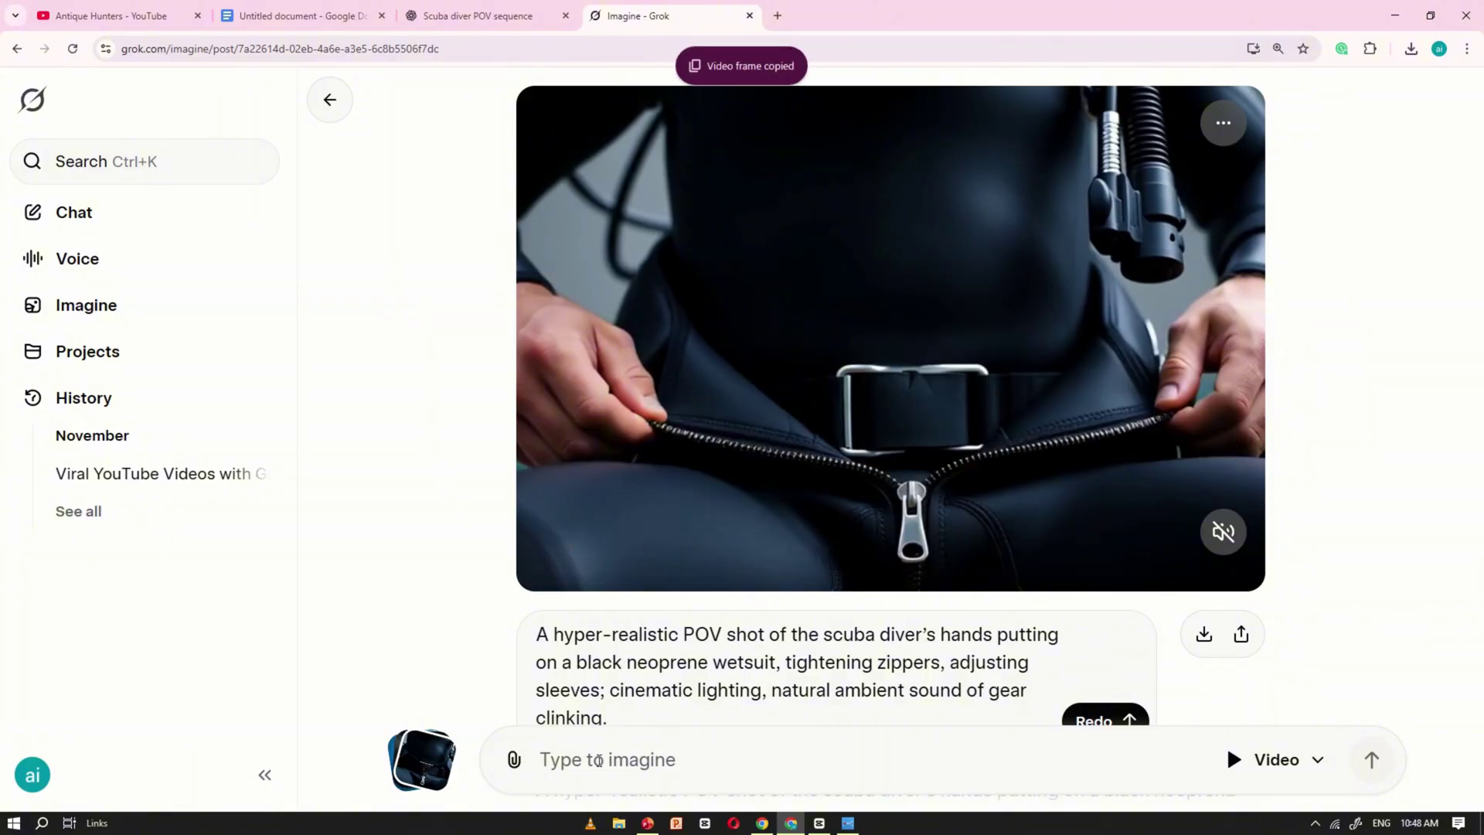
{"action": "right_click", "coordinate": [593, 763]}
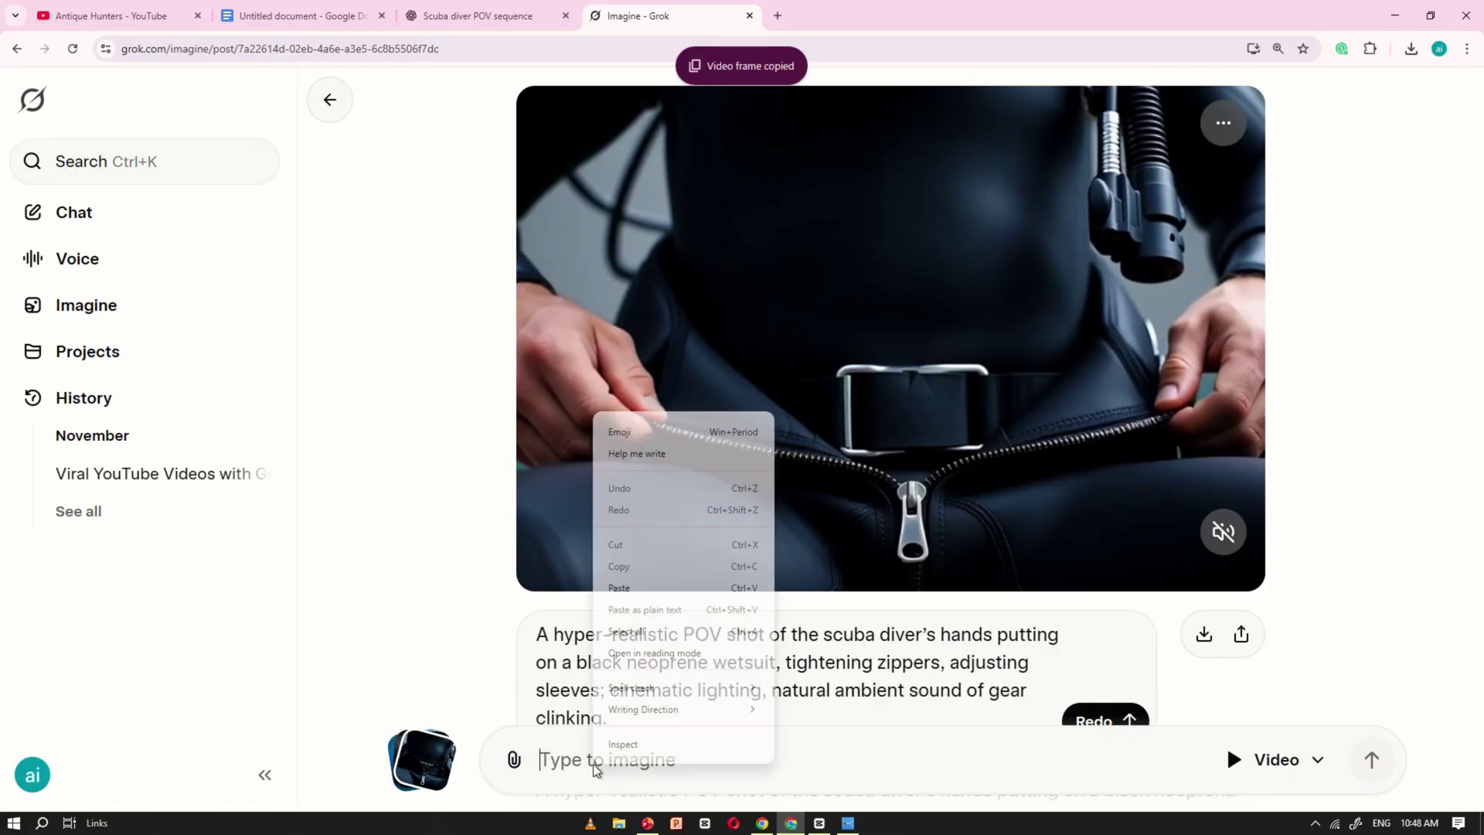
{"action": "left_click", "coordinate": [624, 591]}
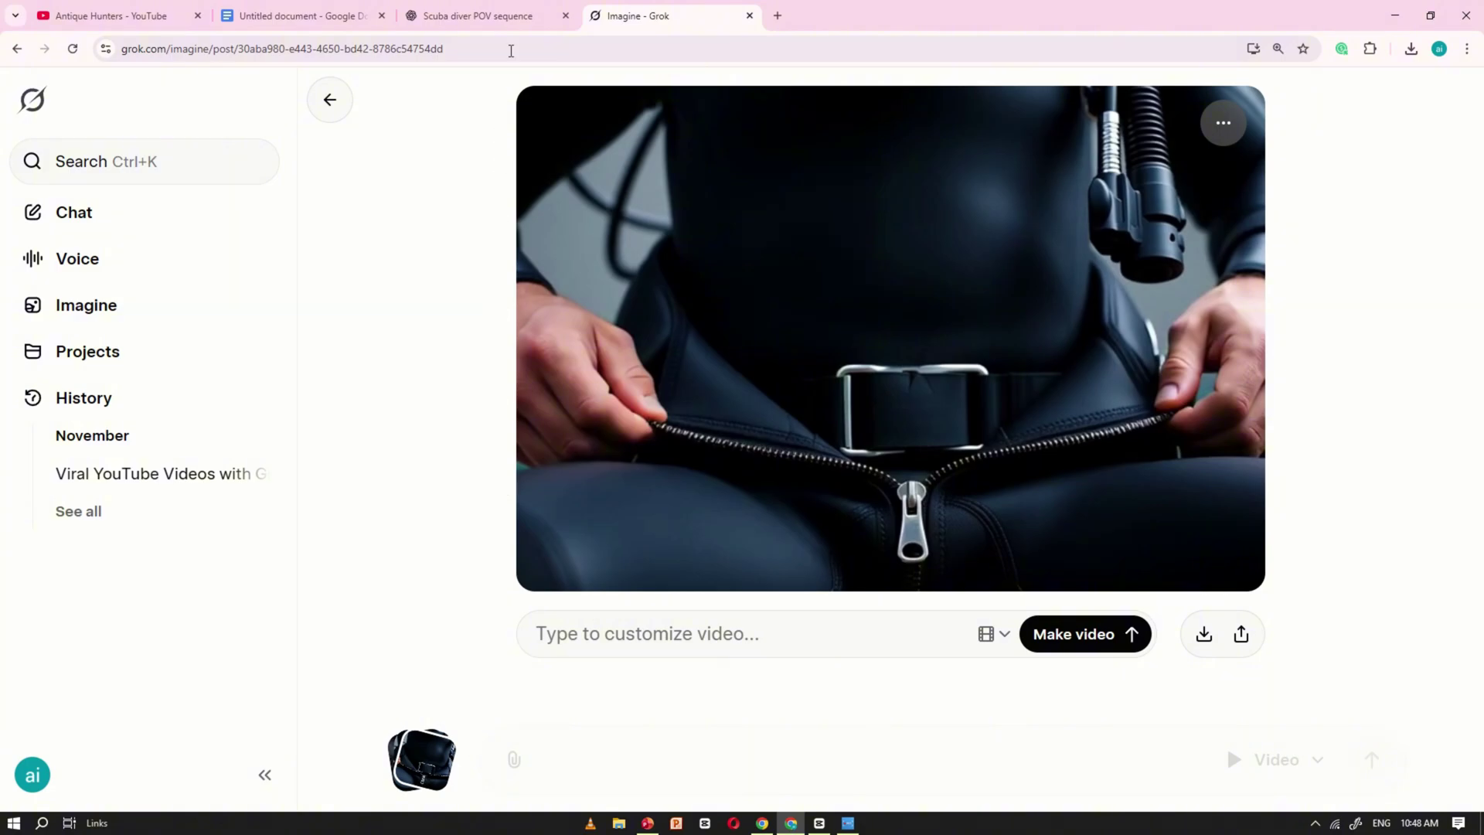
Copy the Clip 2 regulator-and-oxygen-tank prompt from ChatGPT
{"action": "left_click", "coordinate": [495, 15]}
{"action": "left_click", "coordinate": [575, 492]}
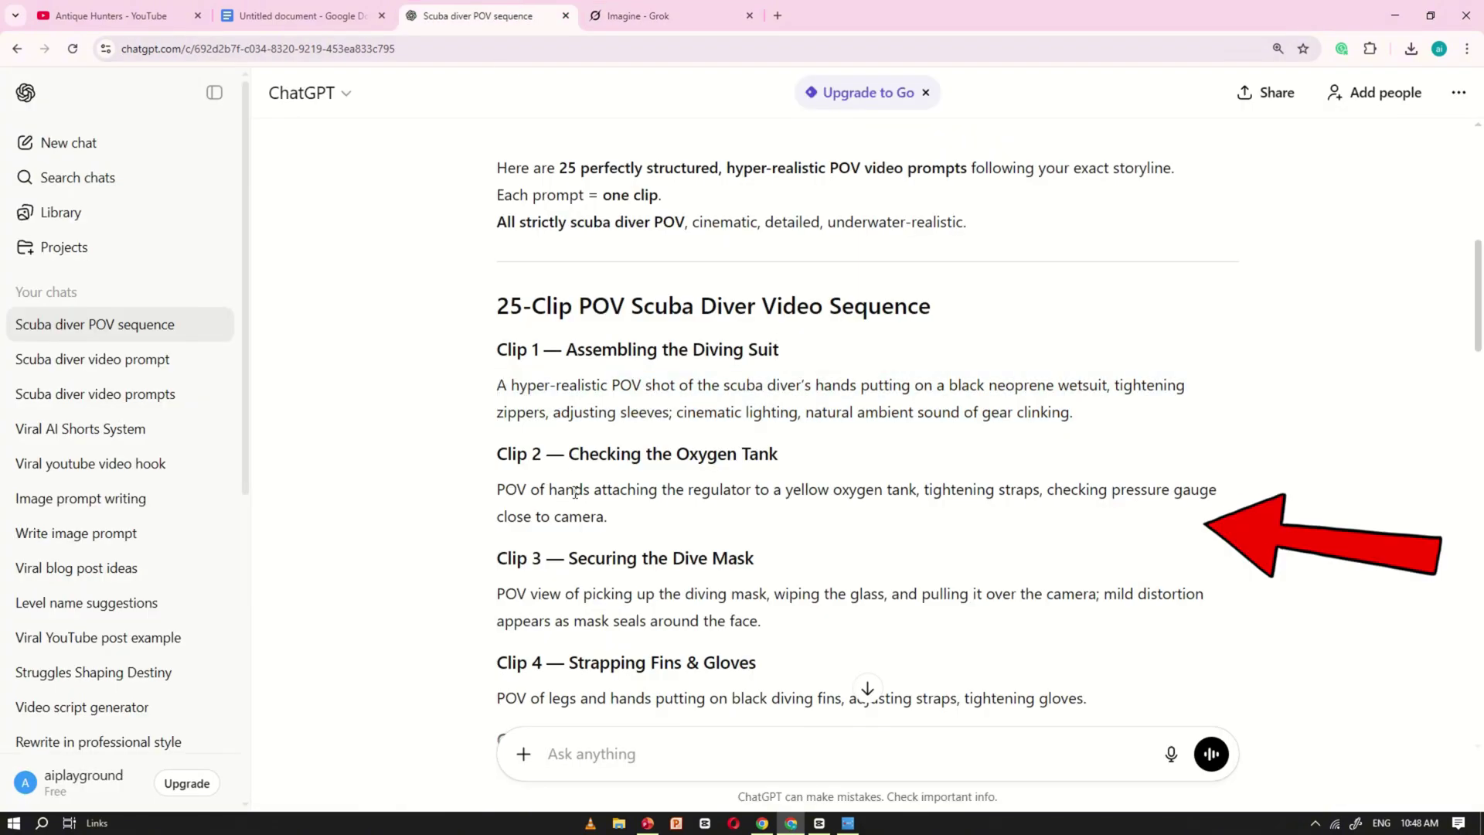
{"action": "triple_click", "coordinate": [574, 491]}
{"action": "right_click", "coordinate": [573, 492]}
{"action": "left_click", "coordinate": [600, 519]}
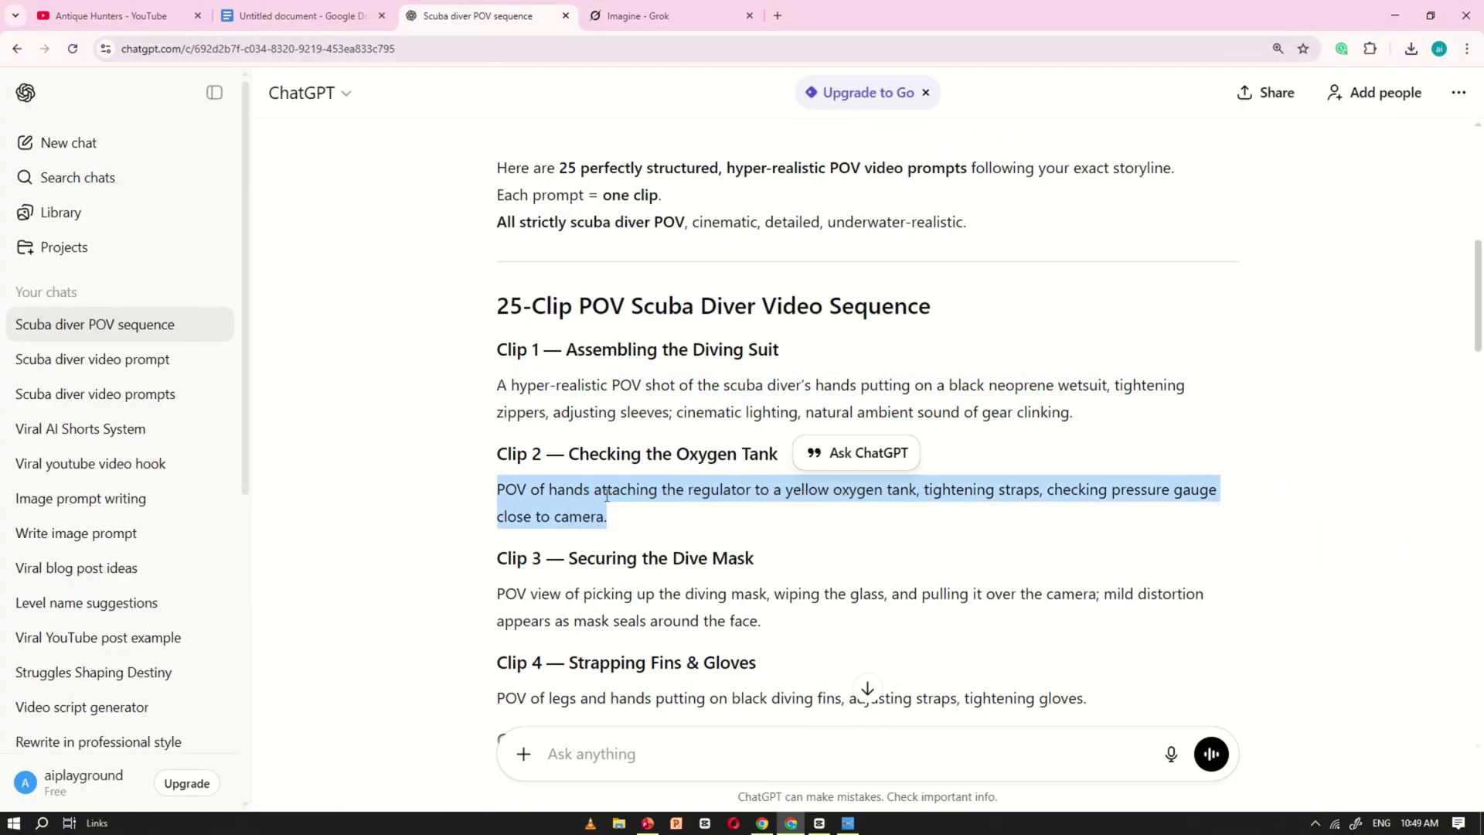
Paste the Clip 2 prompt into the video prompt, make the video, and pause it
{"action": "left_click", "coordinate": [647, 23]}
{"action": "right_click", "coordinate": [653, 629]}
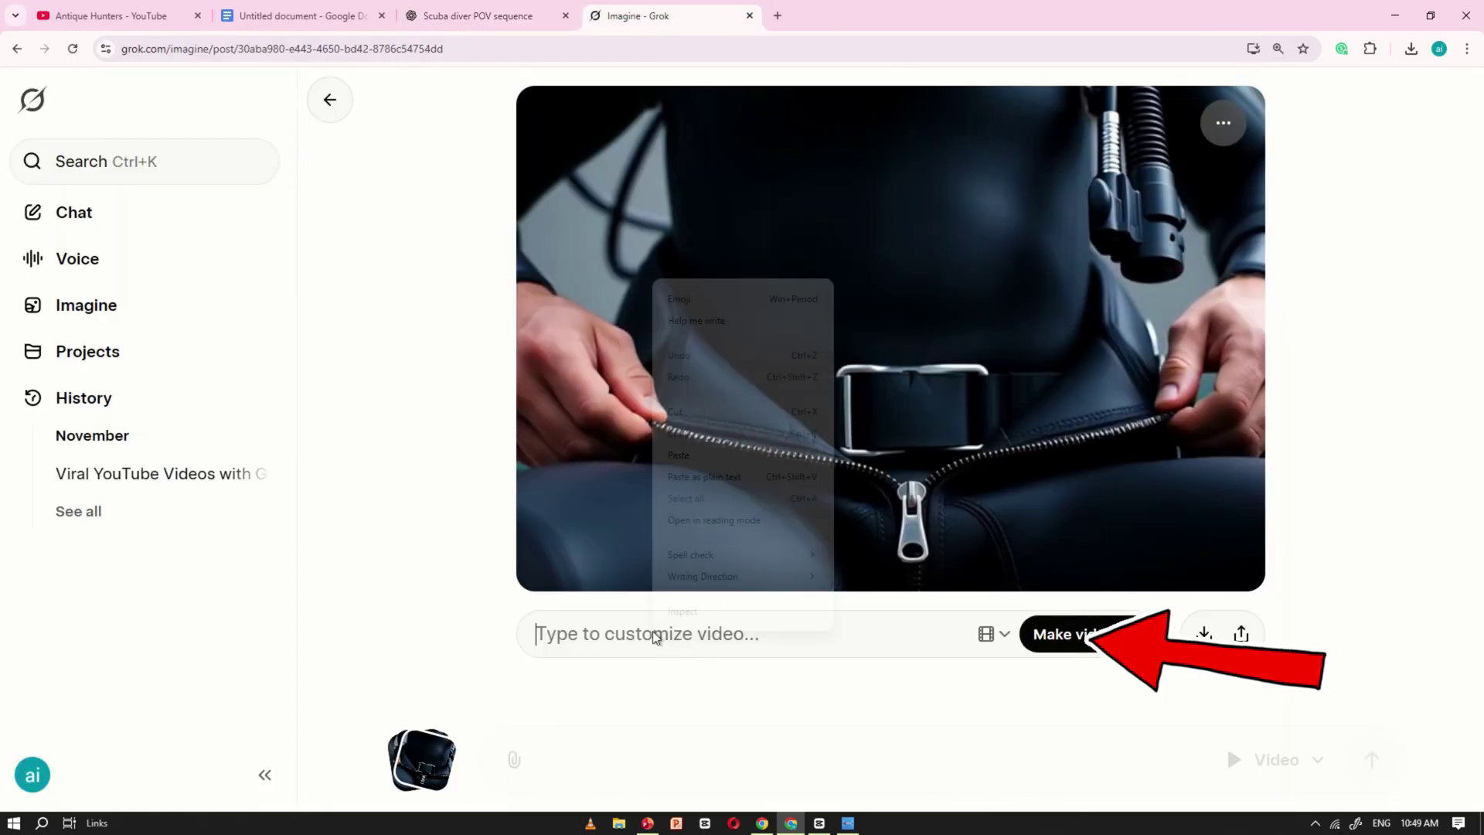
{"action": "left_click", "coordinate": [678, 455]}
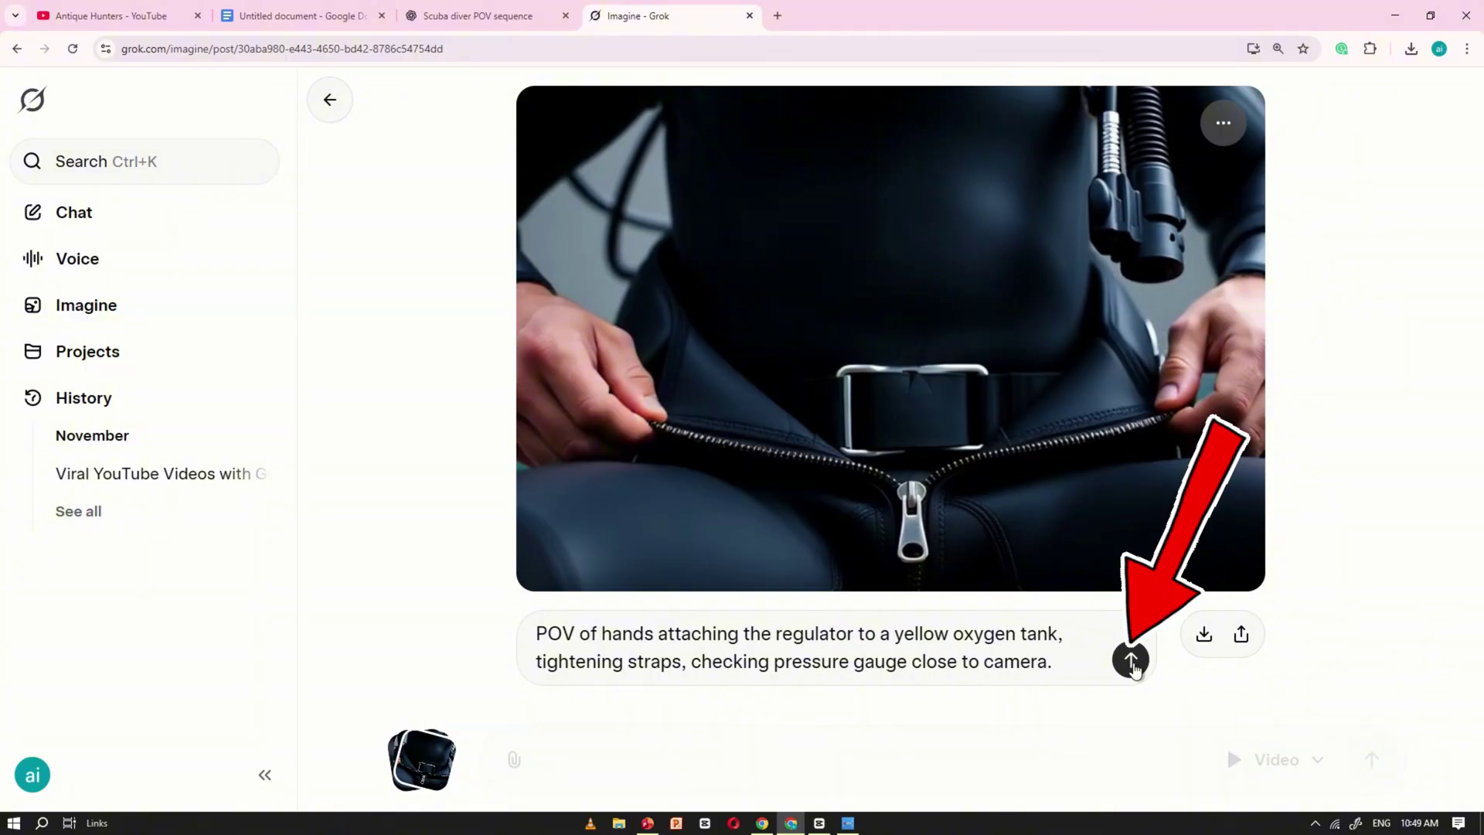
{"action": "left_click", "coordinate": [1131, 660]}
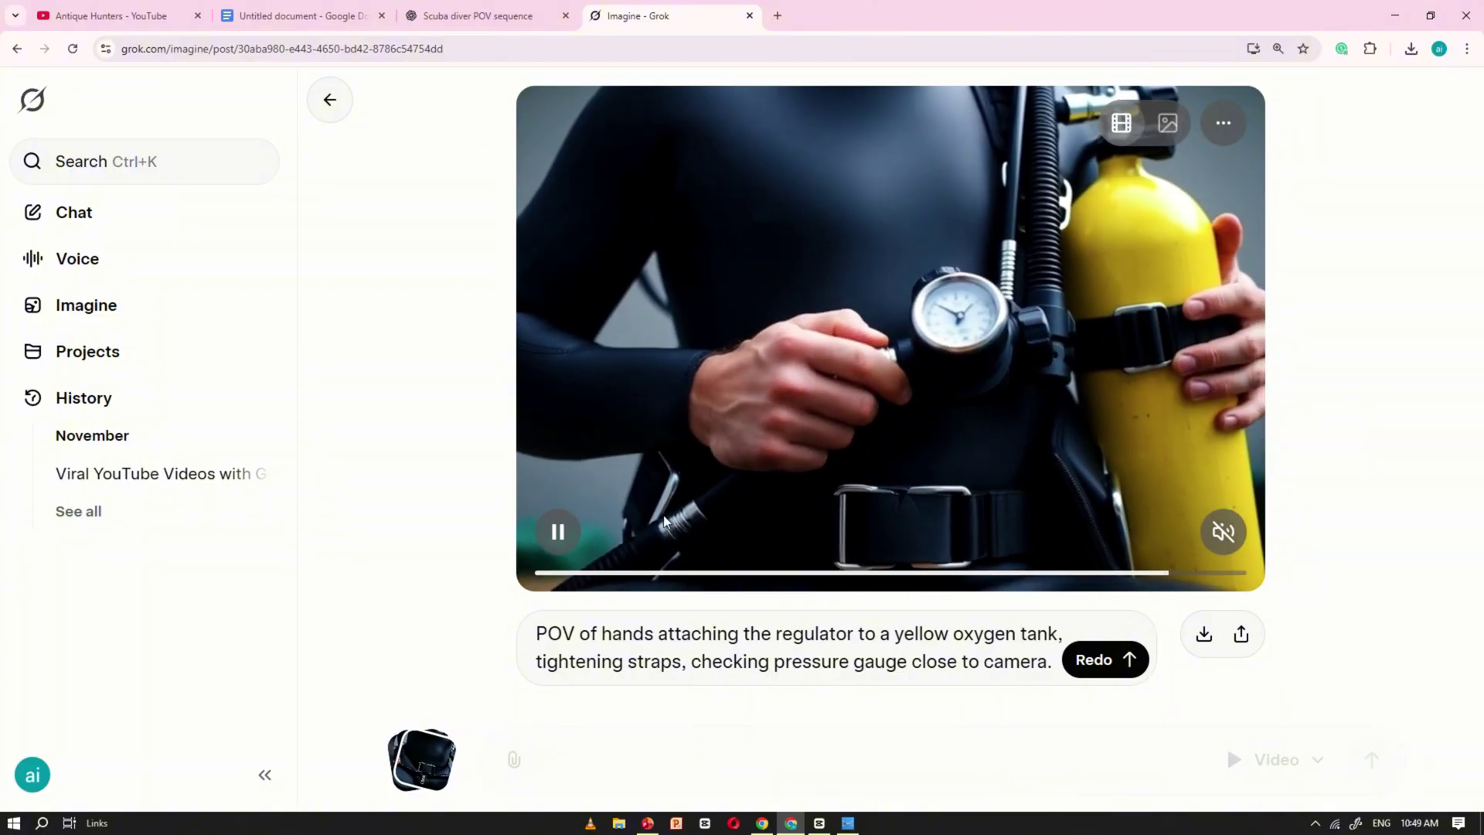
{"action": "left_click", "coordinate": [554, 535]}
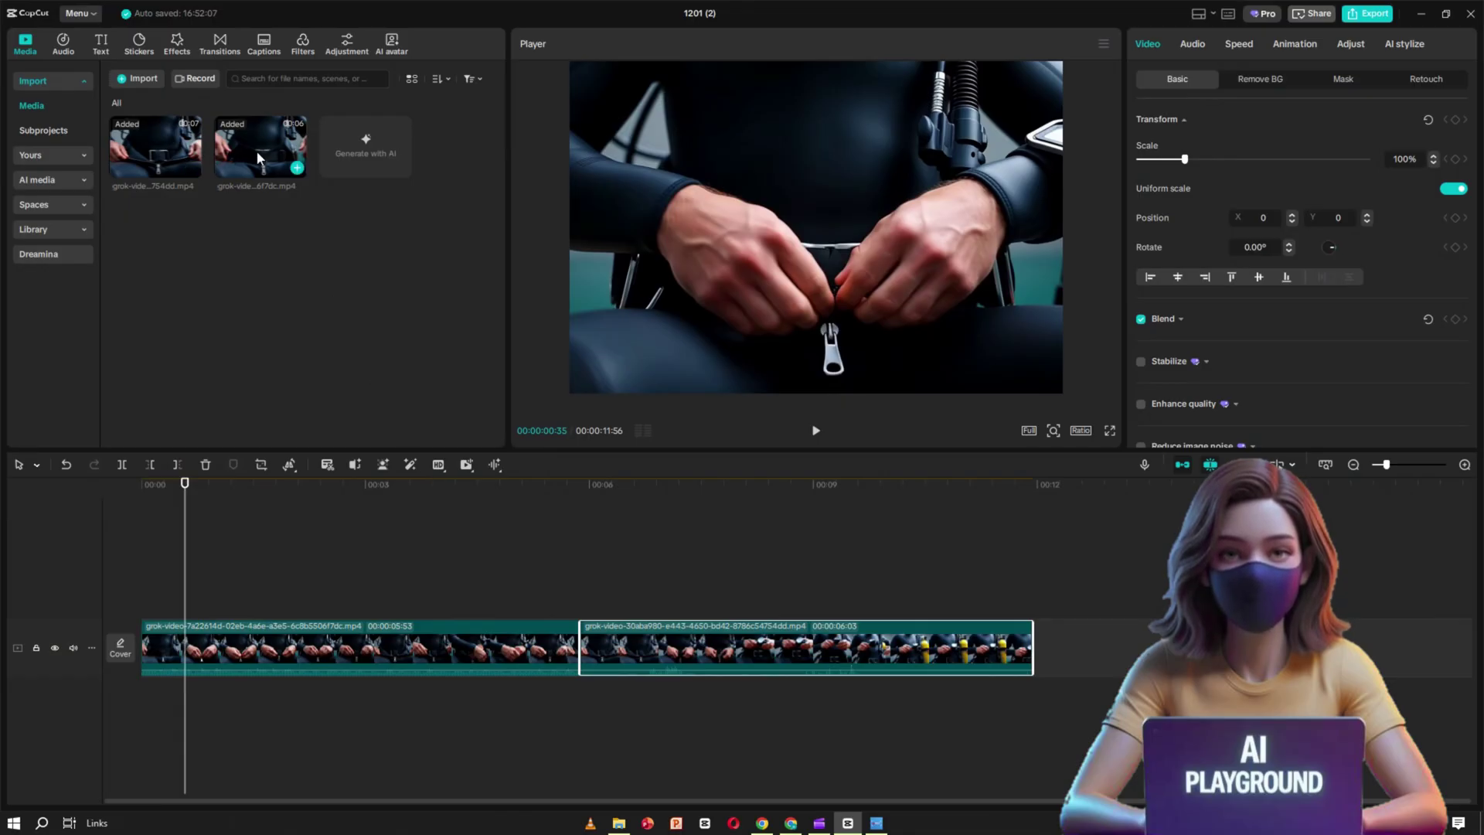
{"action": "left_click_drag", "start_coordinate": [306, 547], "coordinate": [427, 559]}
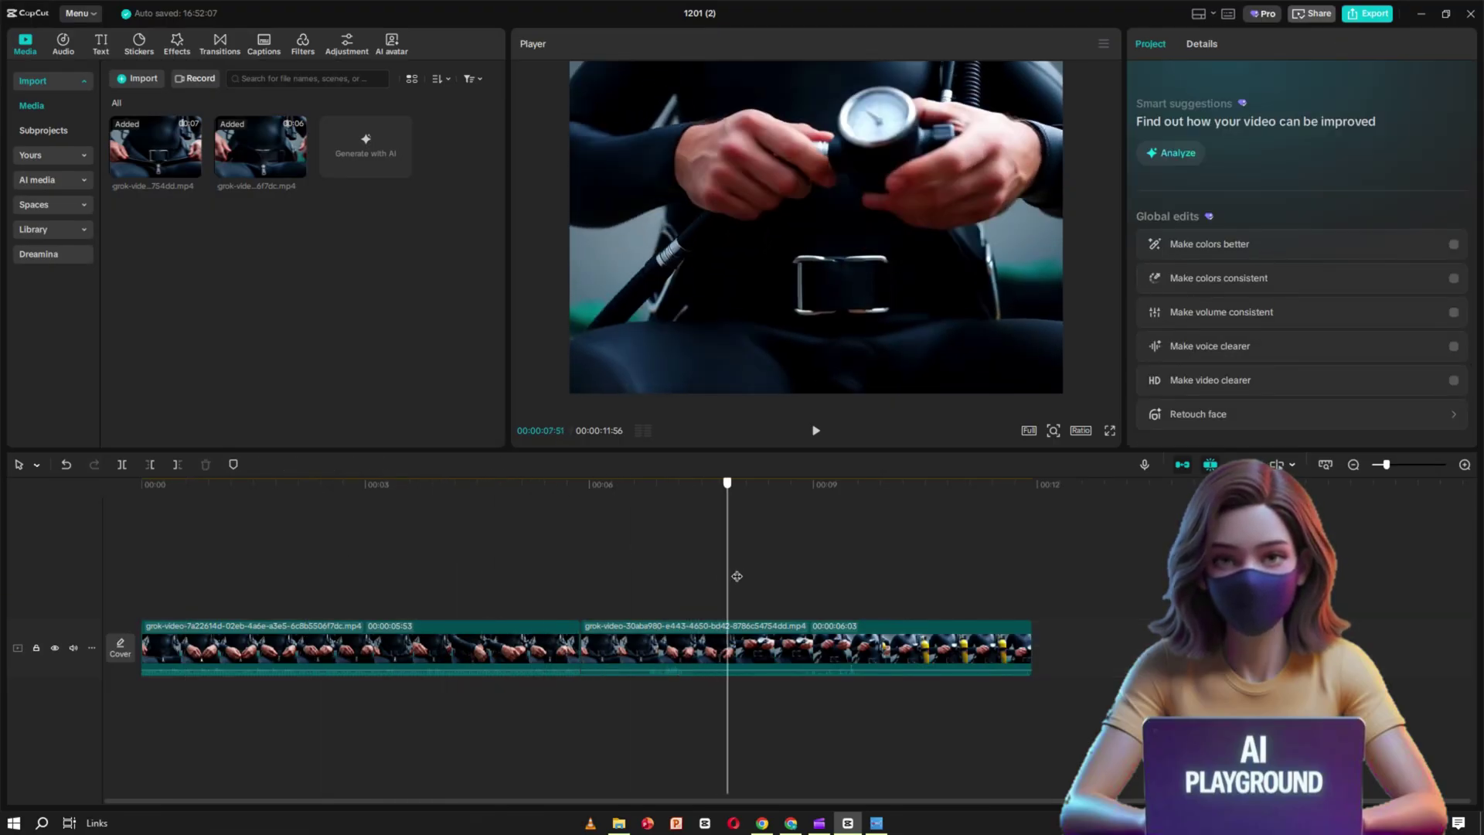
{"action": "left_click_drag", "start_coordinate": [736, 576], "coordinate": [357, 589]}
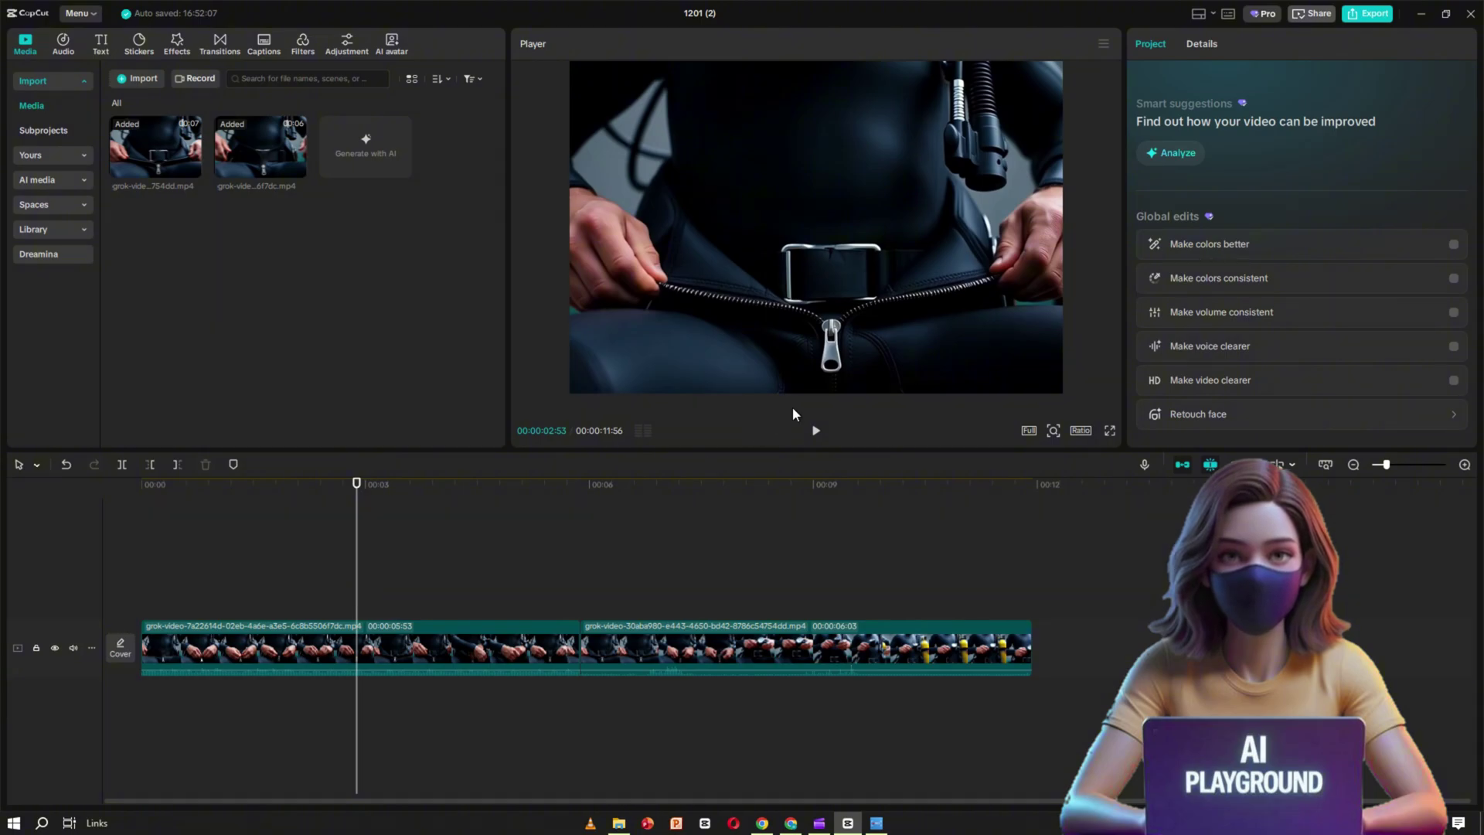
{"action": "left_click", "coordinate": [815, 430]}
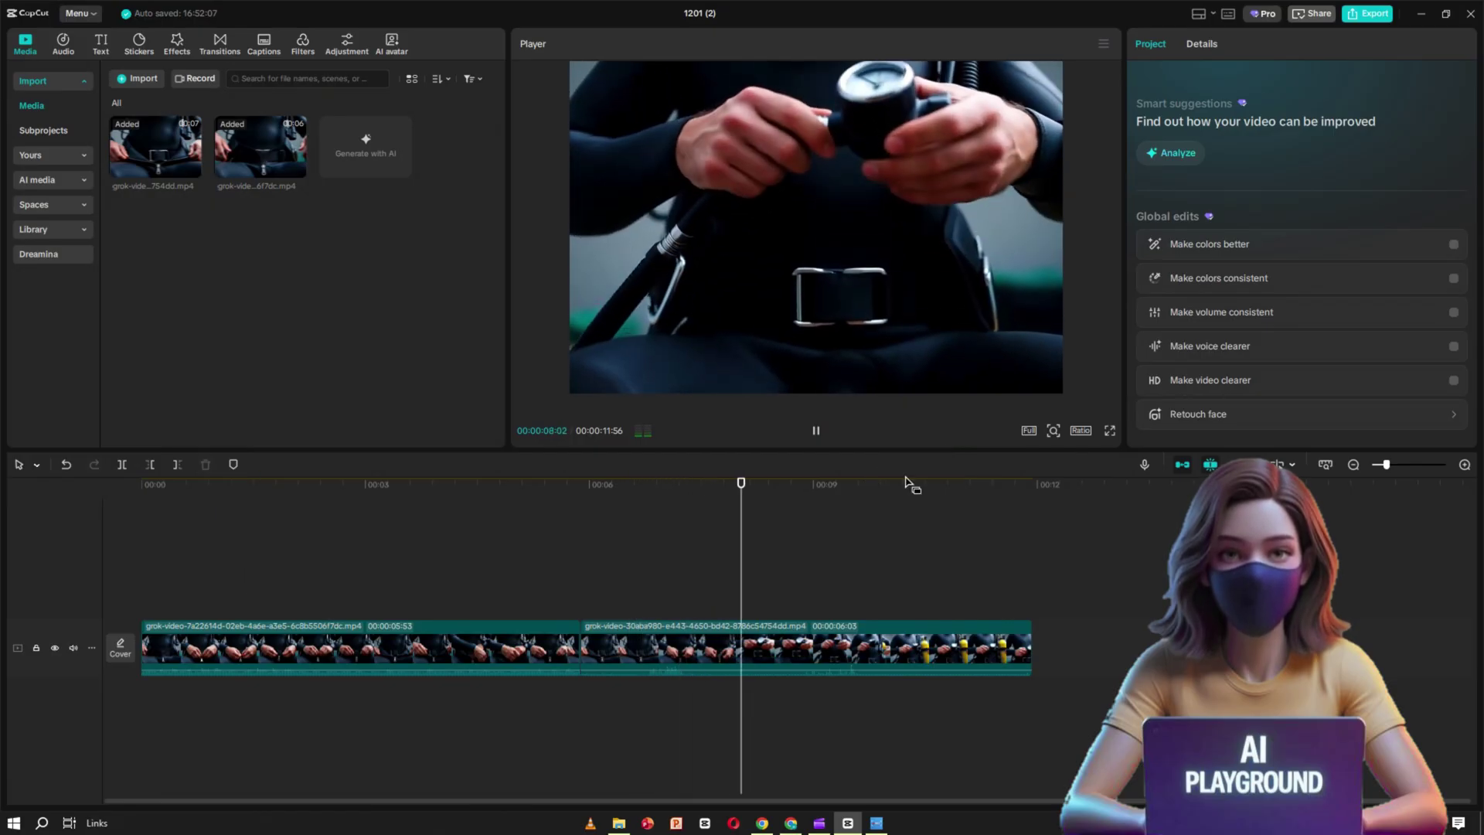
{"action": "left_click", "coordinate": [815, 439]}
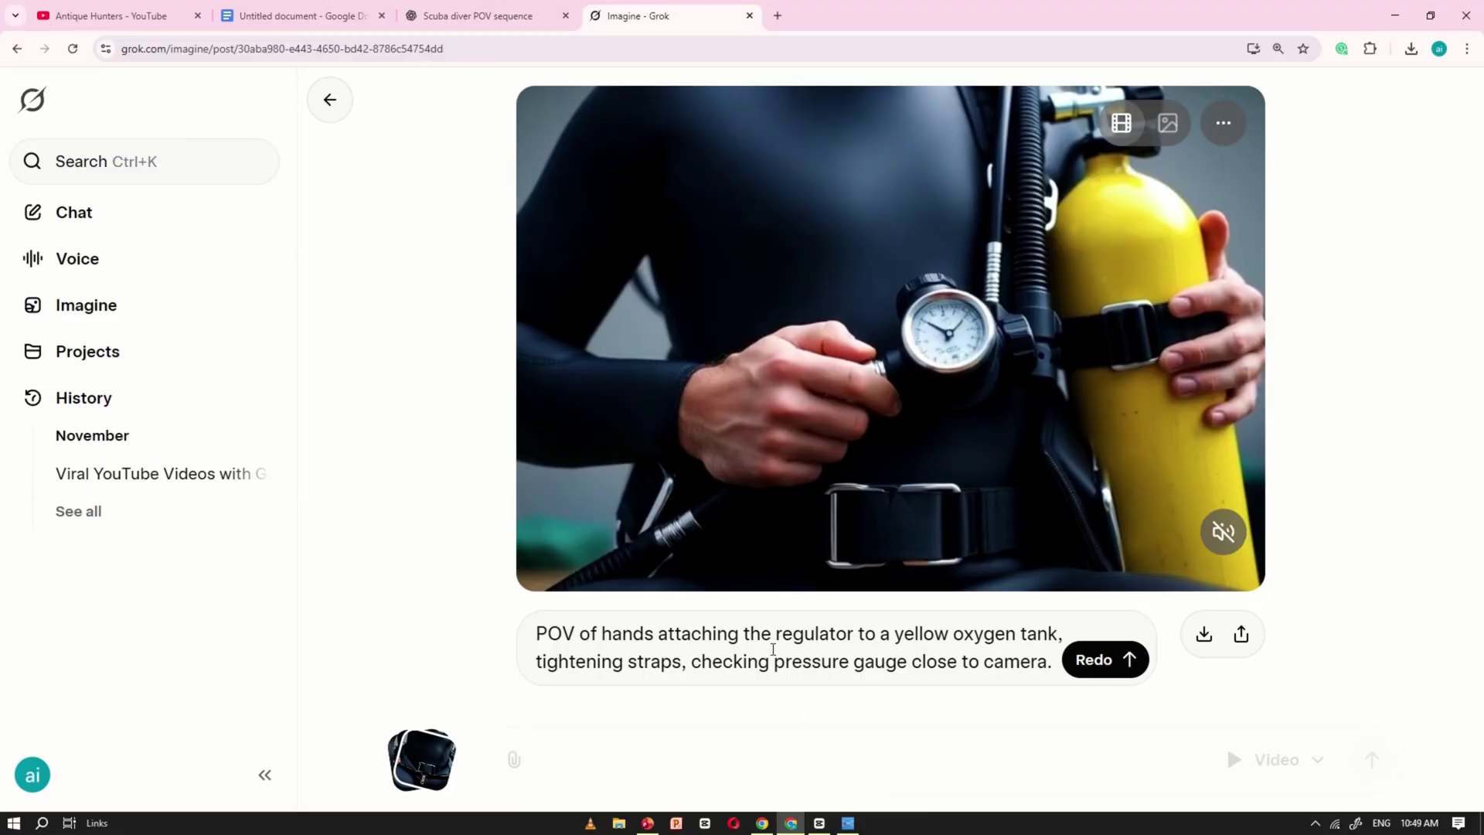
Attach the oxygen-tank video's frame as the starting image in the prompt box
{"action": "right_click", "coordinate": [916, 280]}
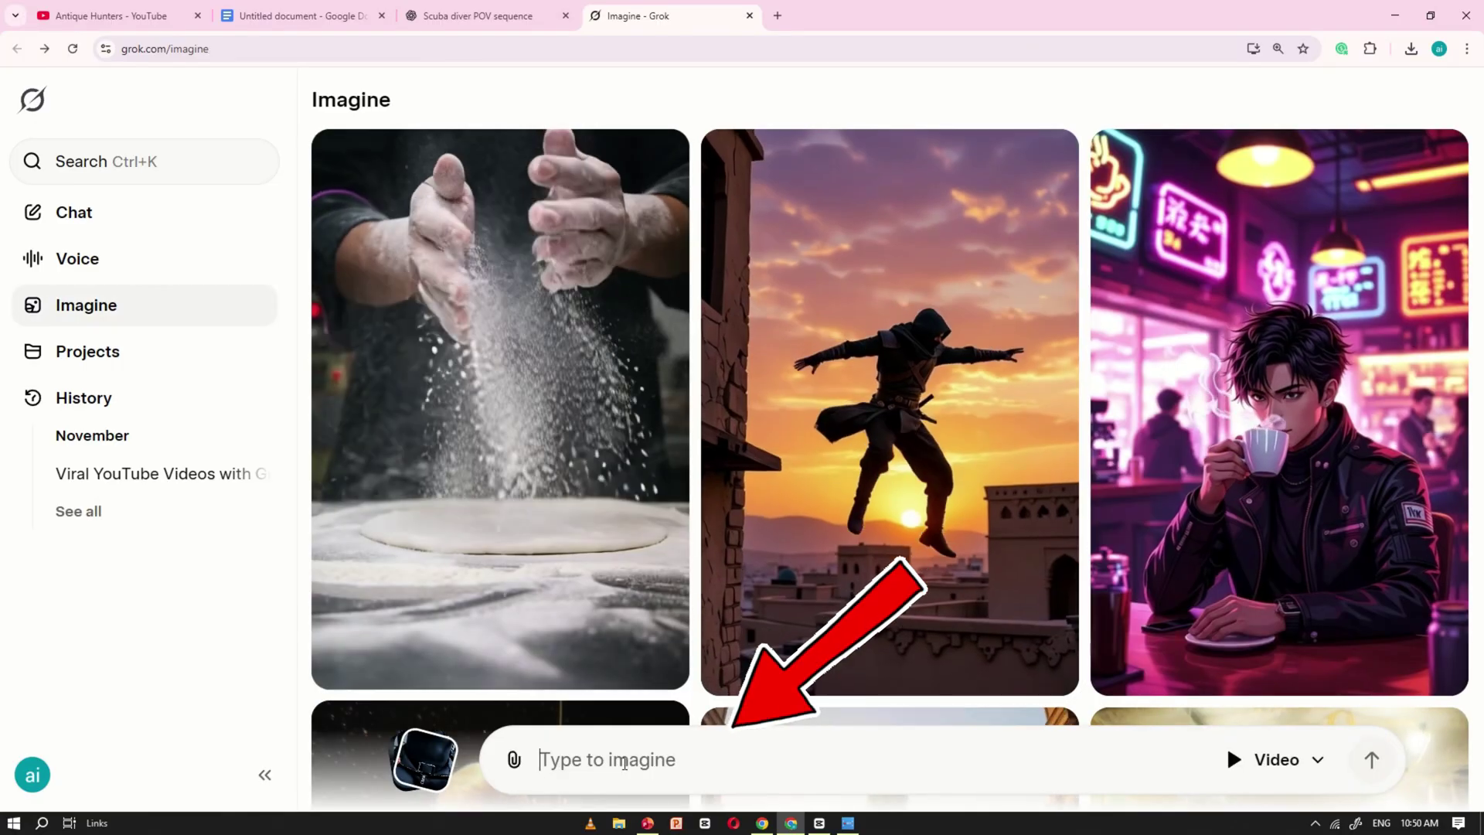
{"action": "right_click", "coordinate": [630, 754]}
{"action": "left_click", "coordinate": [664, 564]}
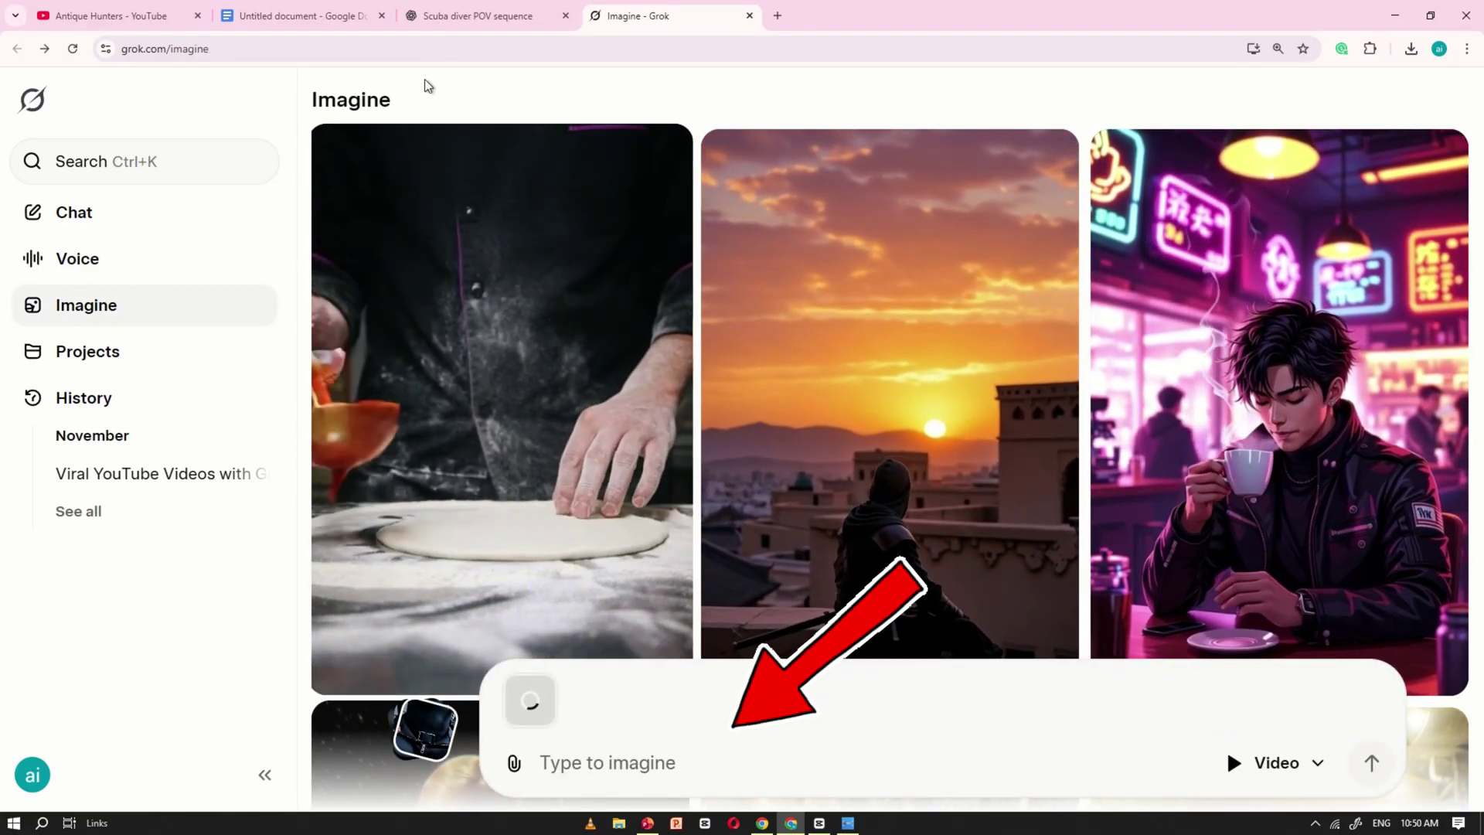
Paste the Clip 3 dive-mask prompt from ChatGPT and generate the video
{"action": "left_click", "coordinate": [460, 16]}
{"action": "left_click", "coordinate": [632, 439]}
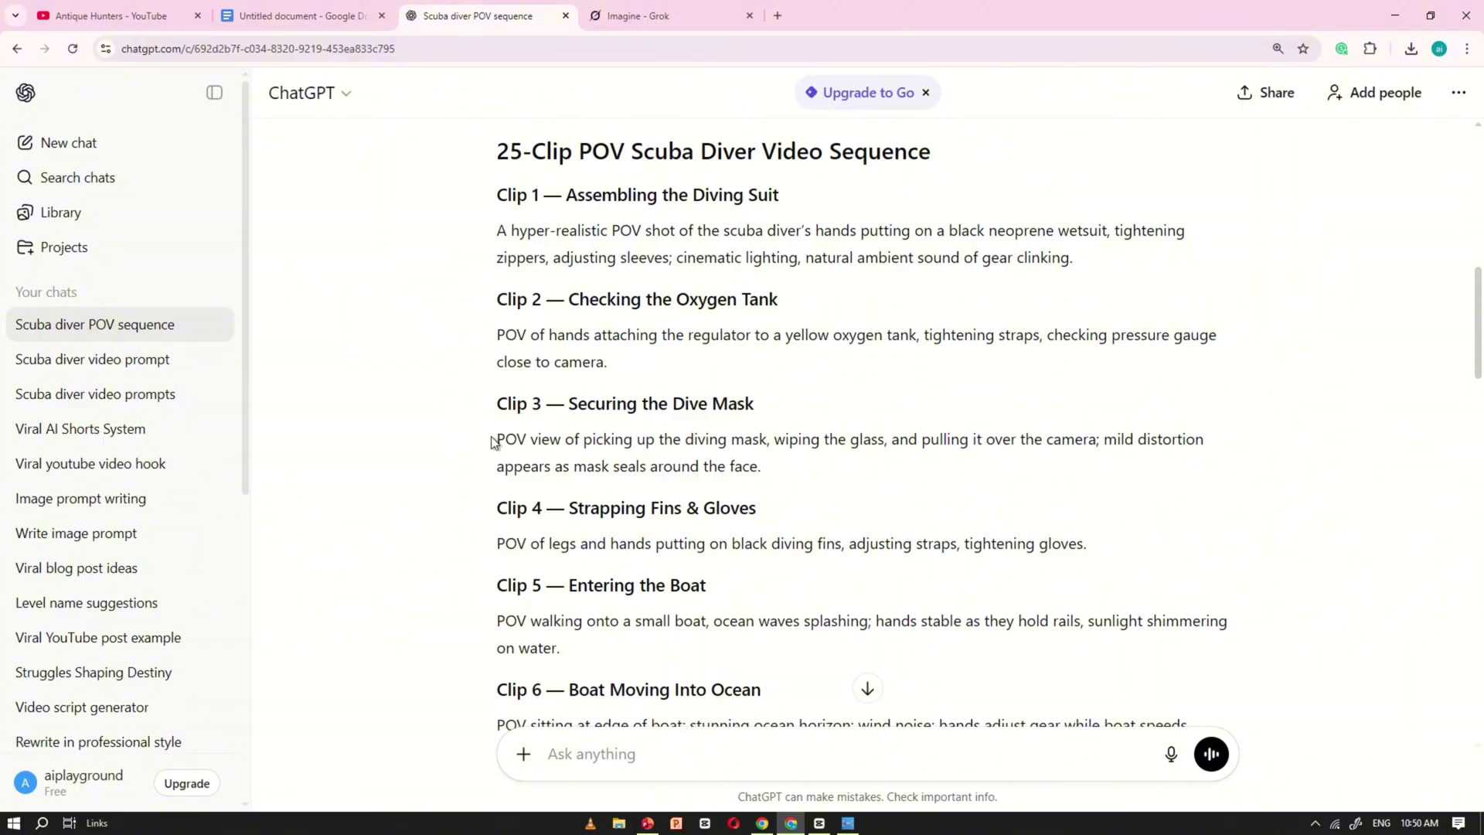
{"action": "left_click_drag", "start_coordinate": [491, 441], "coordinate": [525, 438]}
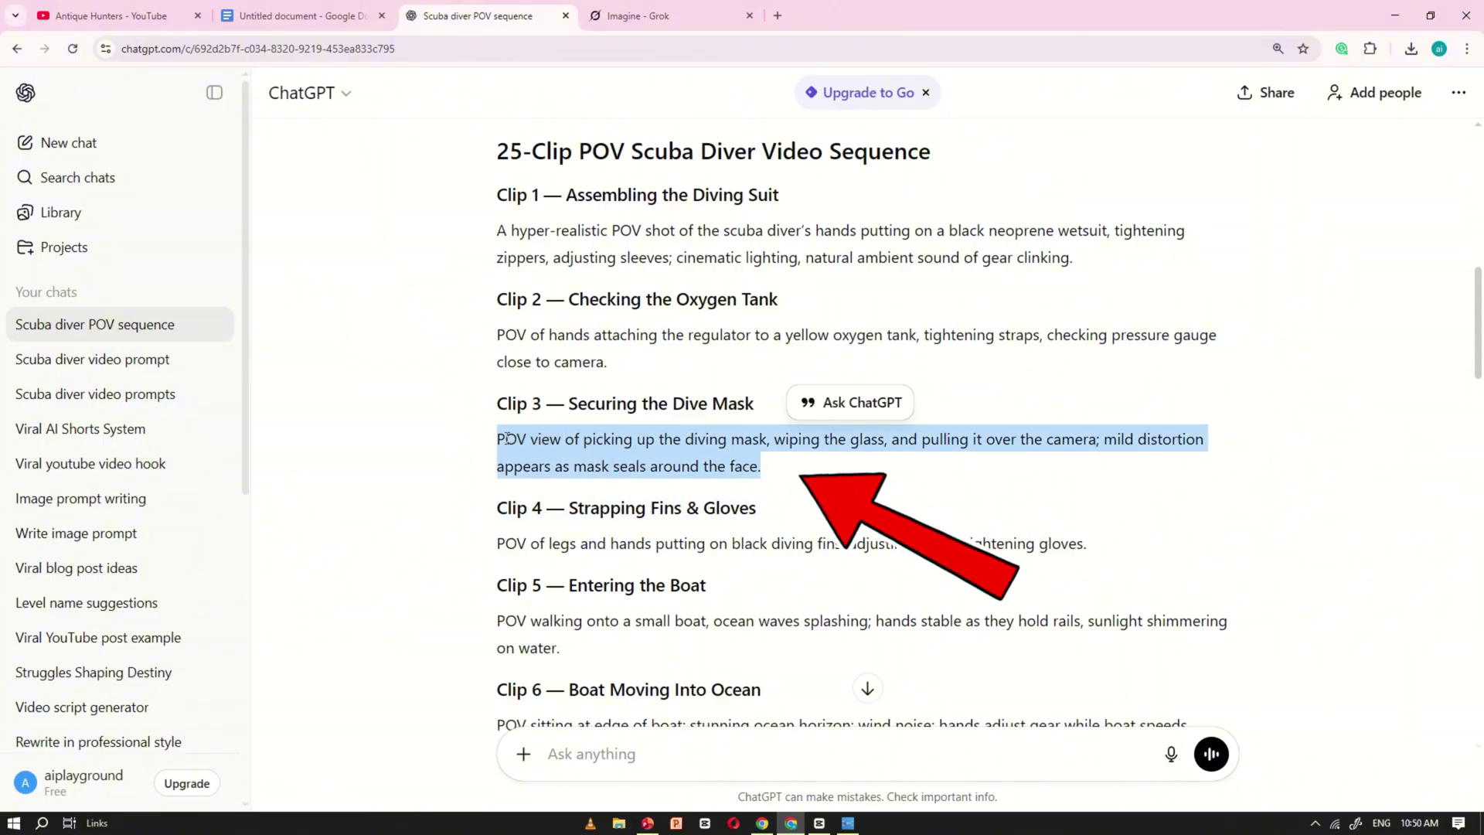
{"action": "left_click", "coordinate": [669, 16]}
{"action": "left_click", "coordinate": [747, 616]}
{"action": "type", "text": "POV view of picking up the diving mask, wiping the glass, and pulling it over the camera; mild distortion appears as mask seals around the face."}
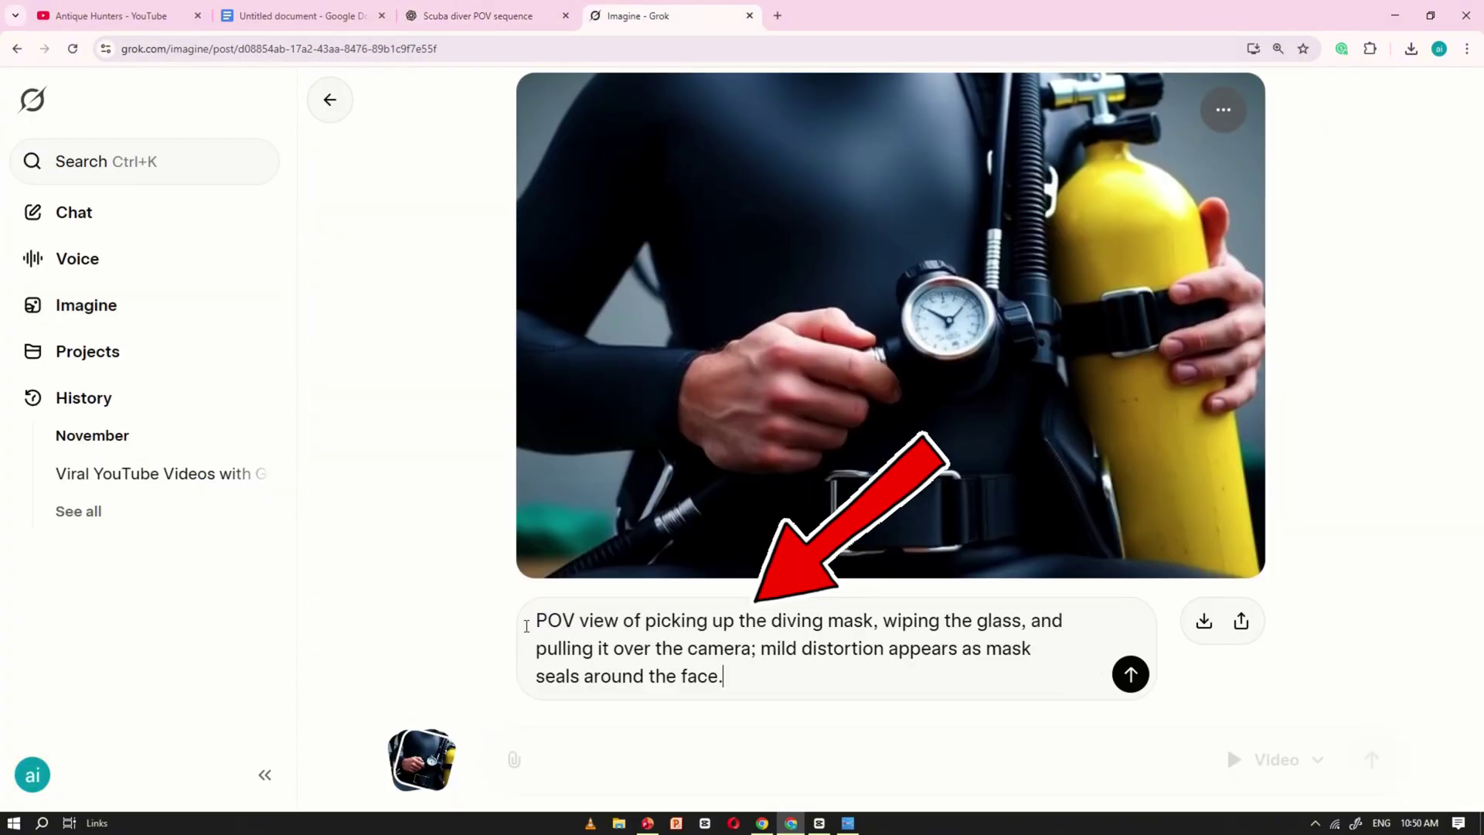
{"action": "left_click", "coordinate": [1130, 674]}
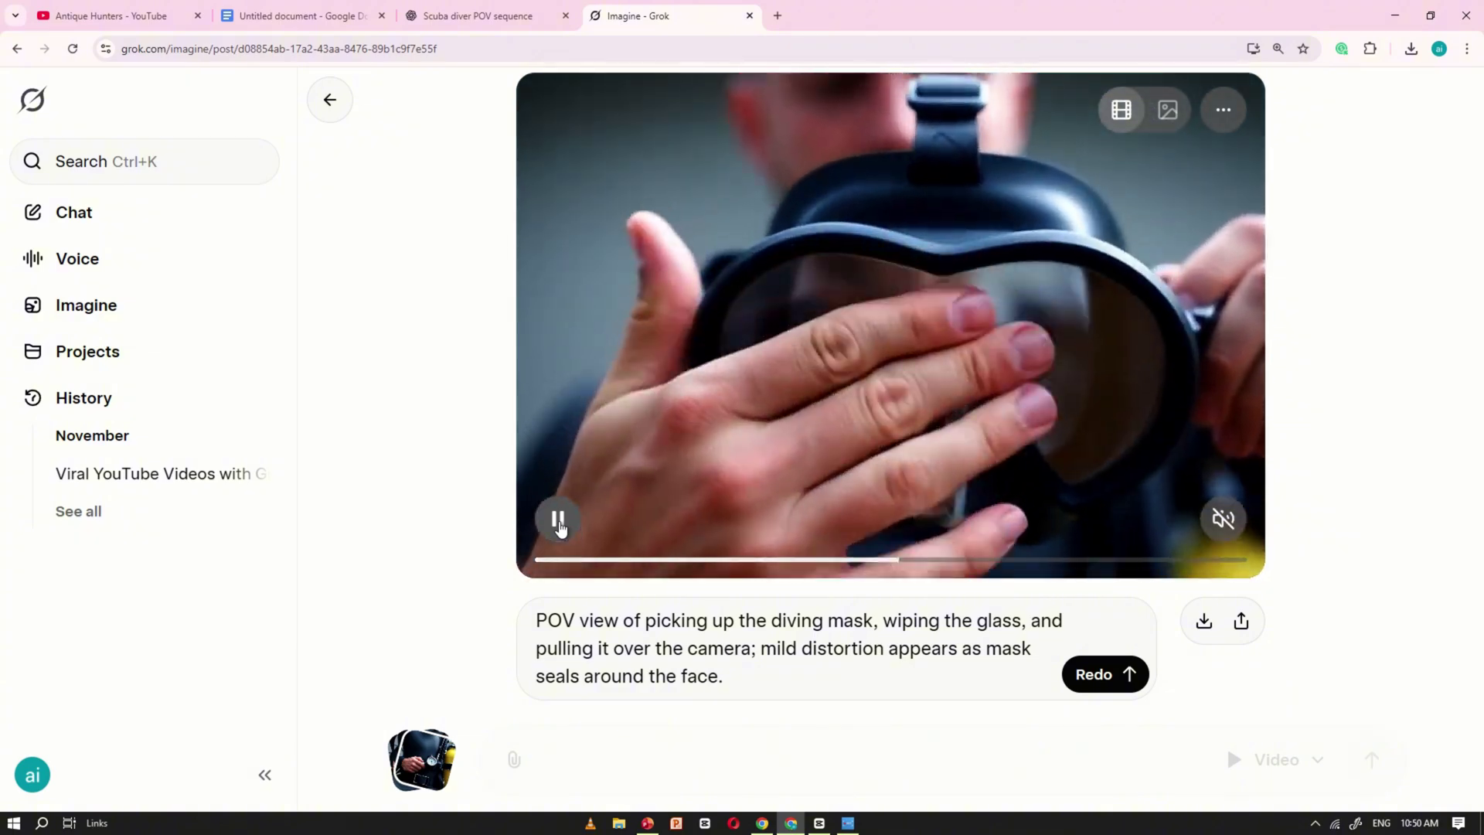
Pause the dive-mask video and copy its final frame
{"action": "left_click", "coordinate": [558, 517]}
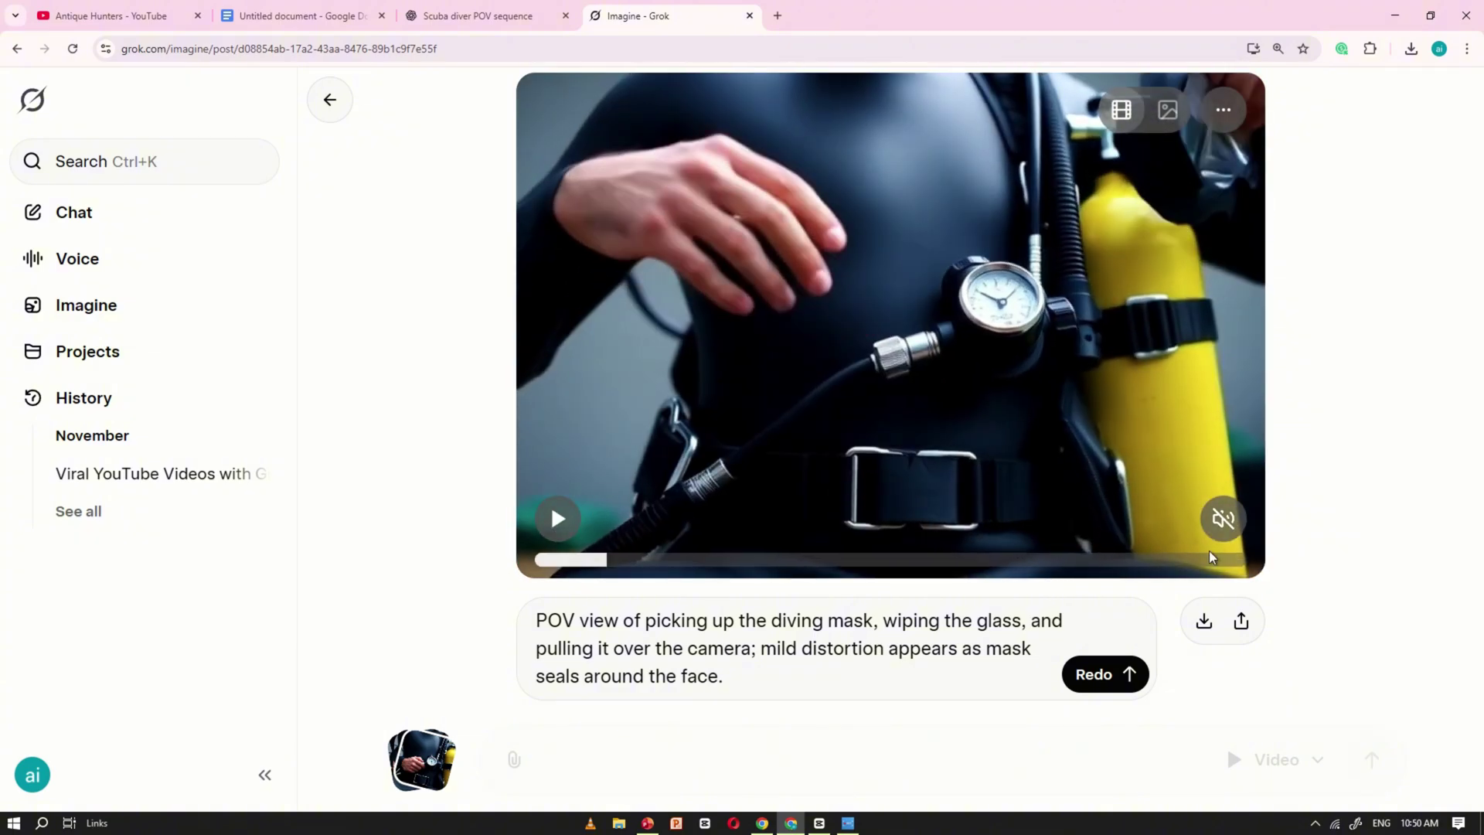
{"action": "left_click", "coordinate": [1238, 564]}
{"action": "right_click", "coordinate": [853, 300]}
{"action": "left_click", "coordinate": [927, 454]}
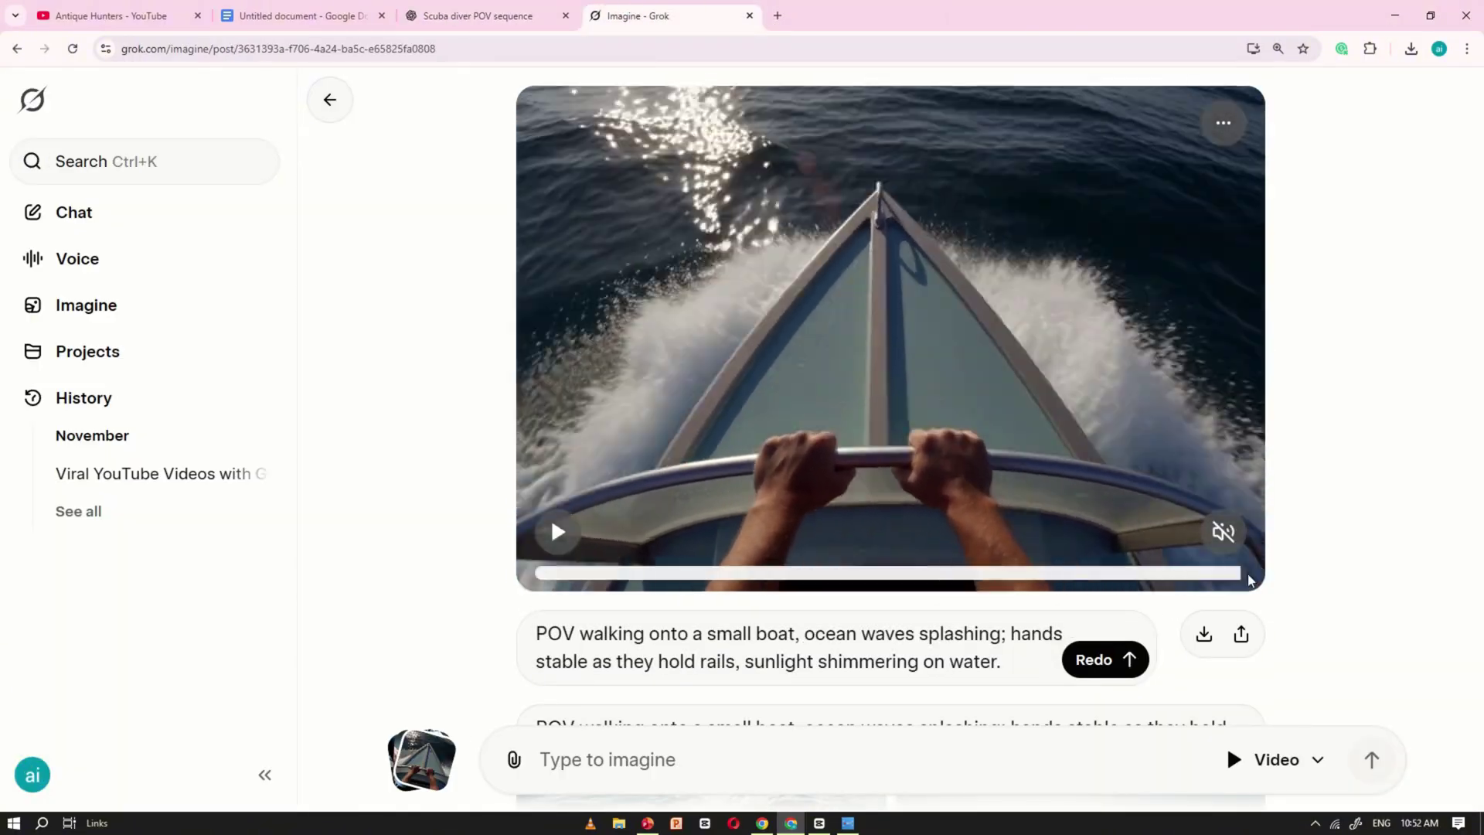
Save the newly generated diving videos, including the sunken shipwreck scene
{"action": "right_click", "coordinate": [970, 283]}
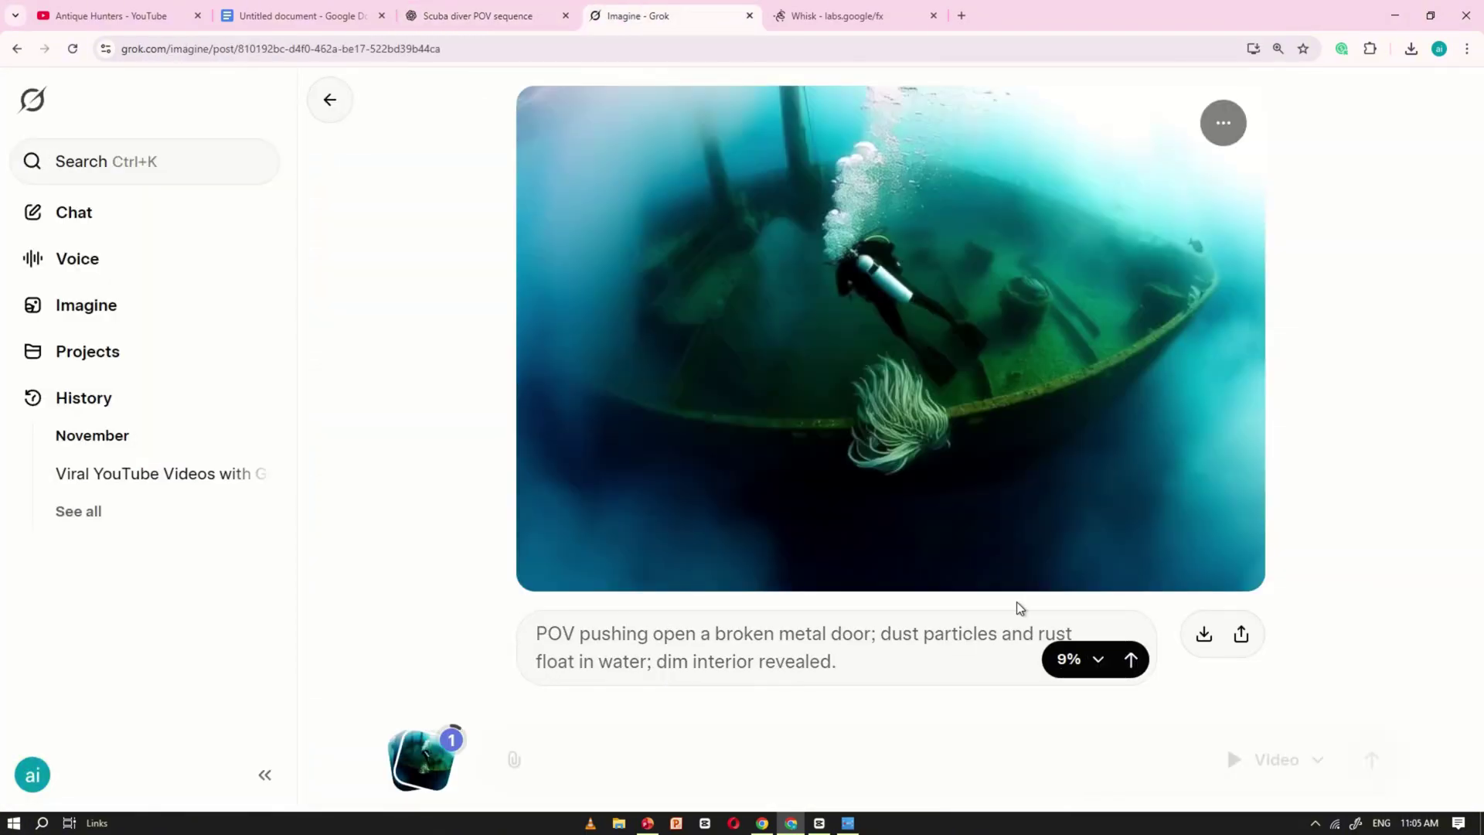
{"action": "right_click", "coordinate": [885, 268]}
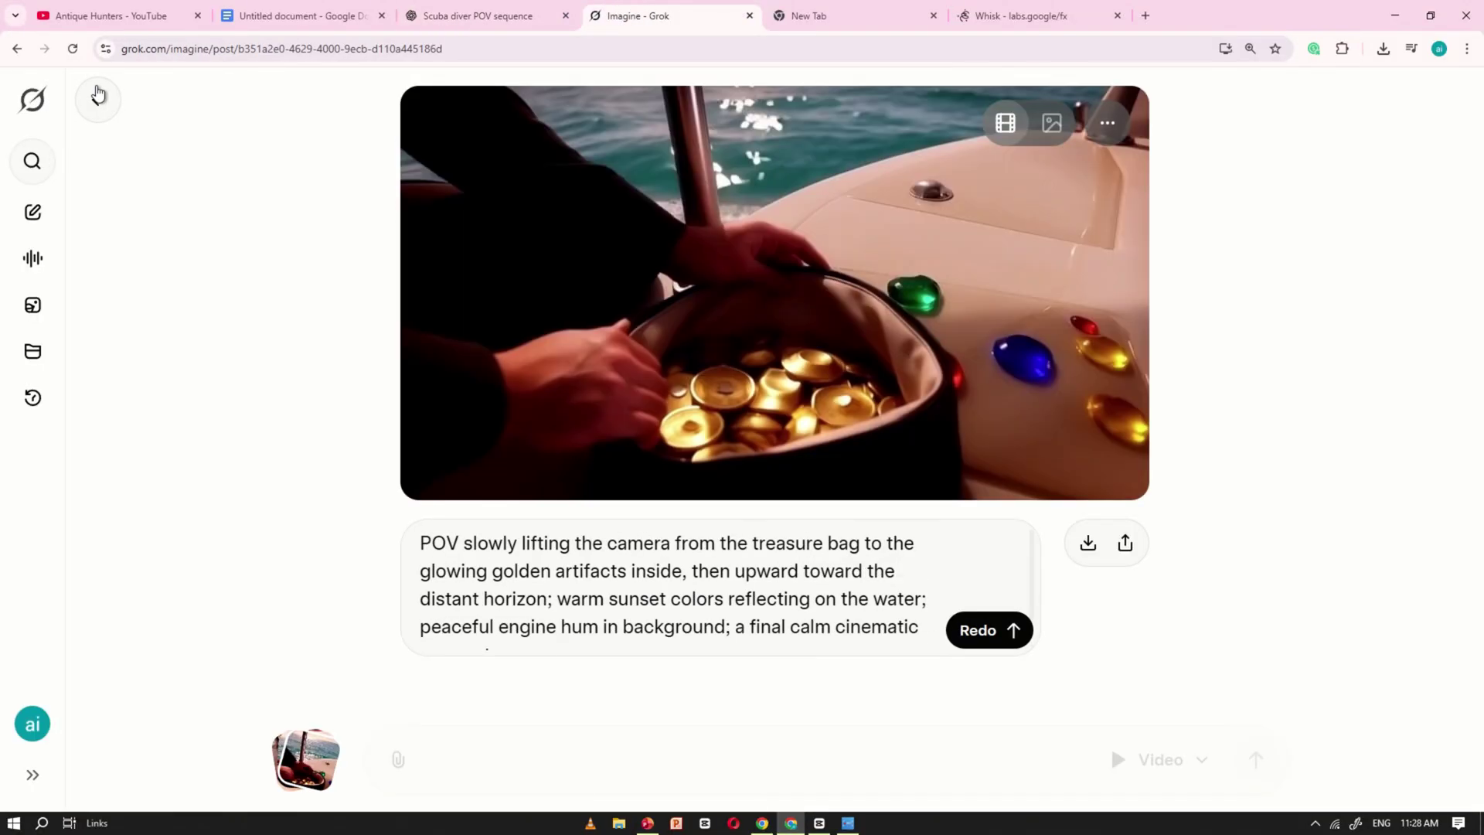
Open Favorites and browse the saved clips, from wetsuit zipping to the on-deck treasure layout
{"action": "left_click", "coordinate": [98, 99]}
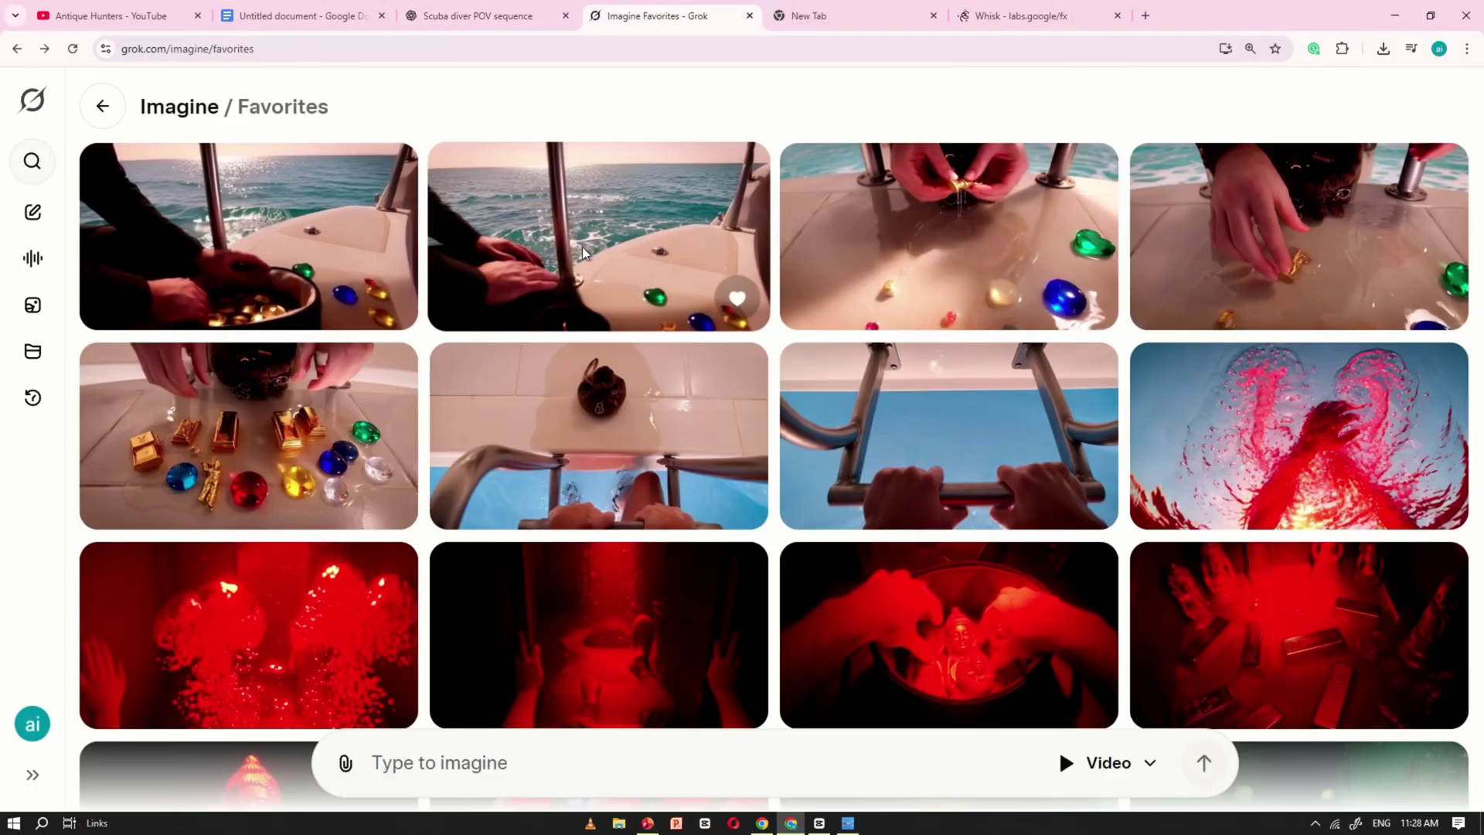
{"action": "scroll", "coordinate": [689, 324], "scroll_direction": "down", "scroll_amount": 15}
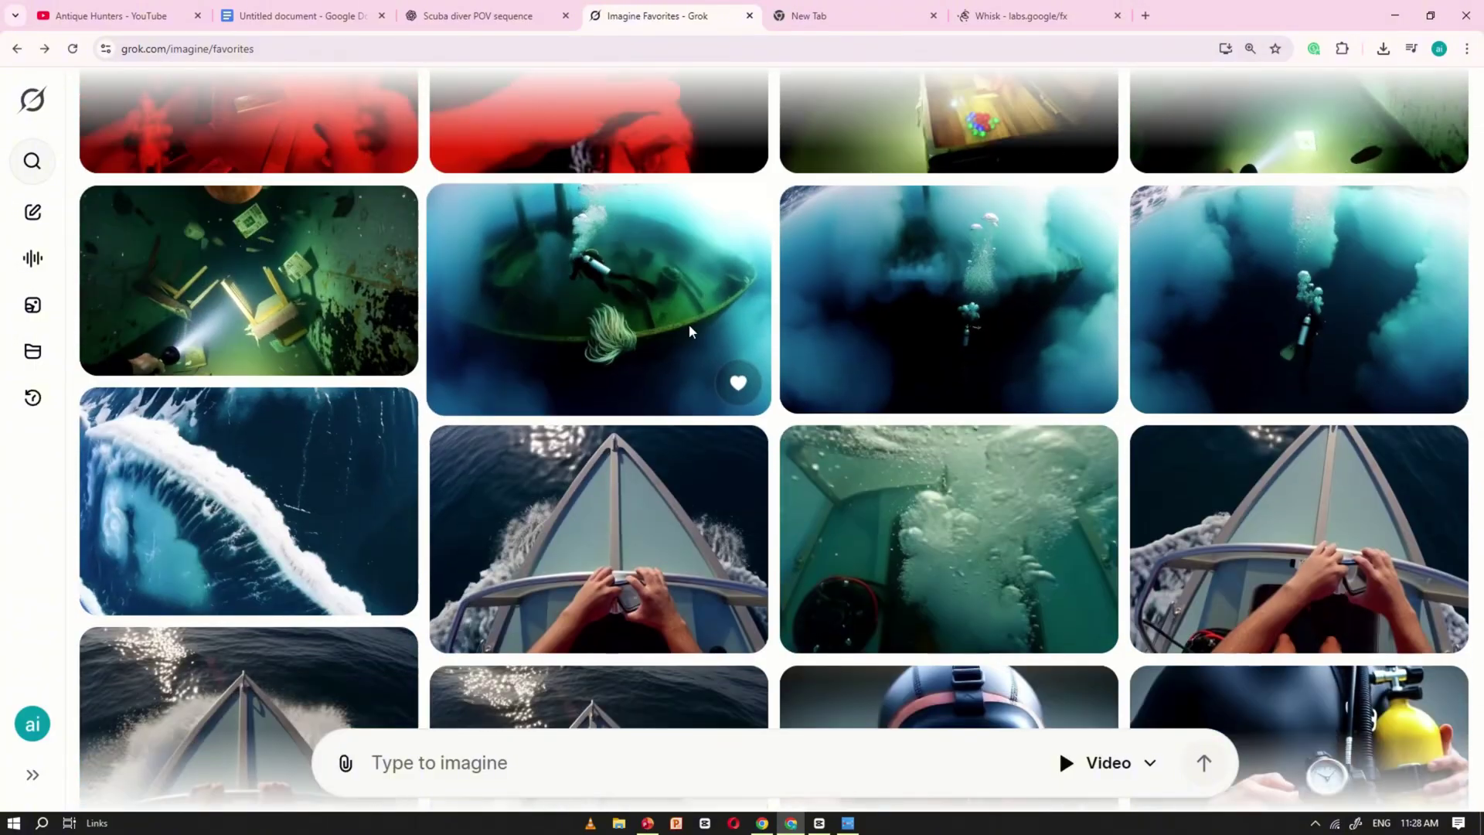
{"action": "scroll", "coordinate": [688, 323], "scroll_direction": "down", "scroll_amount": 8}
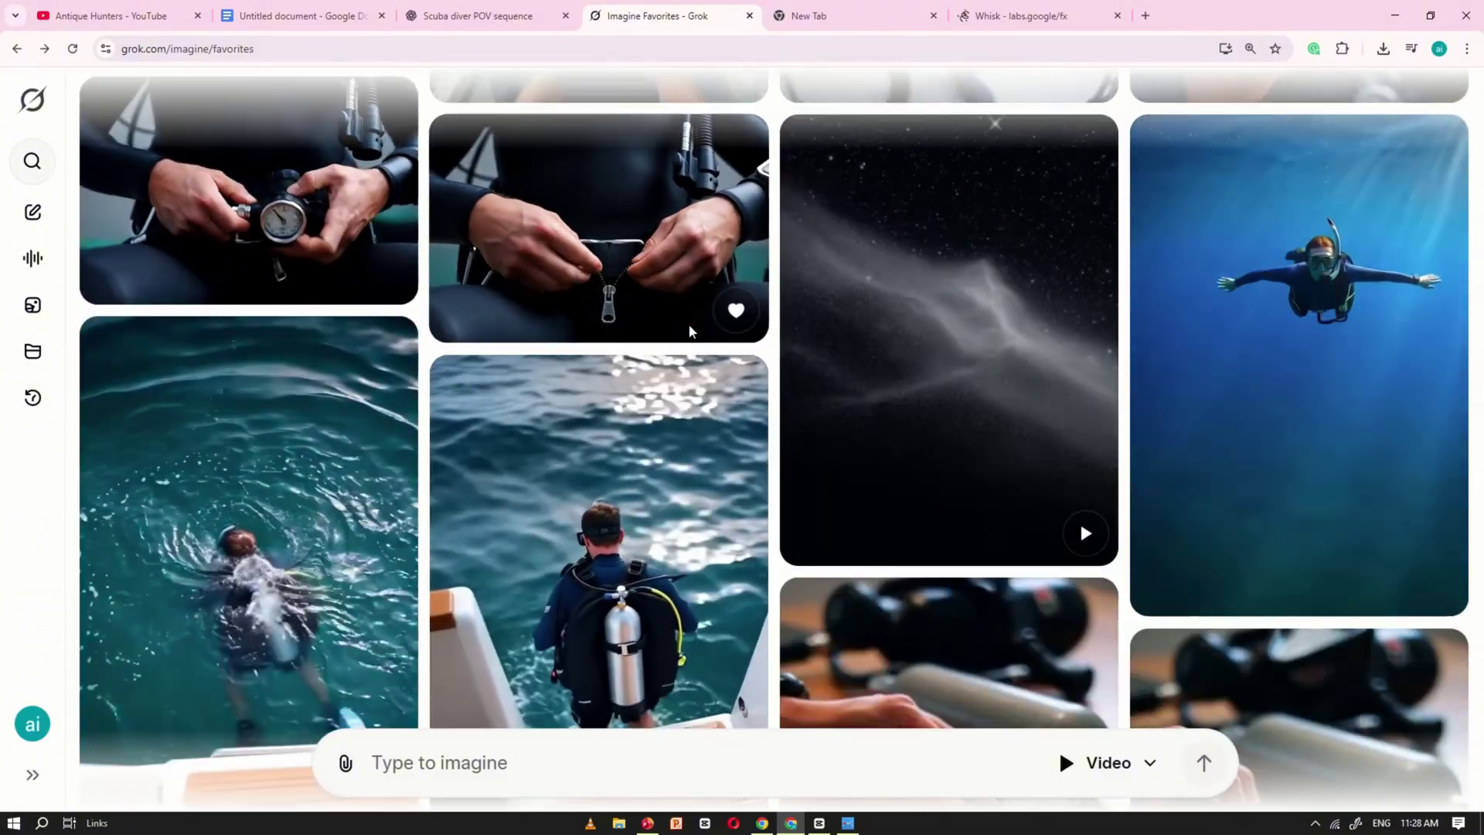
{"action": "scroll", "coordinate": [689, 329], "scroll_direction": "down", "scroll_amount": 3}
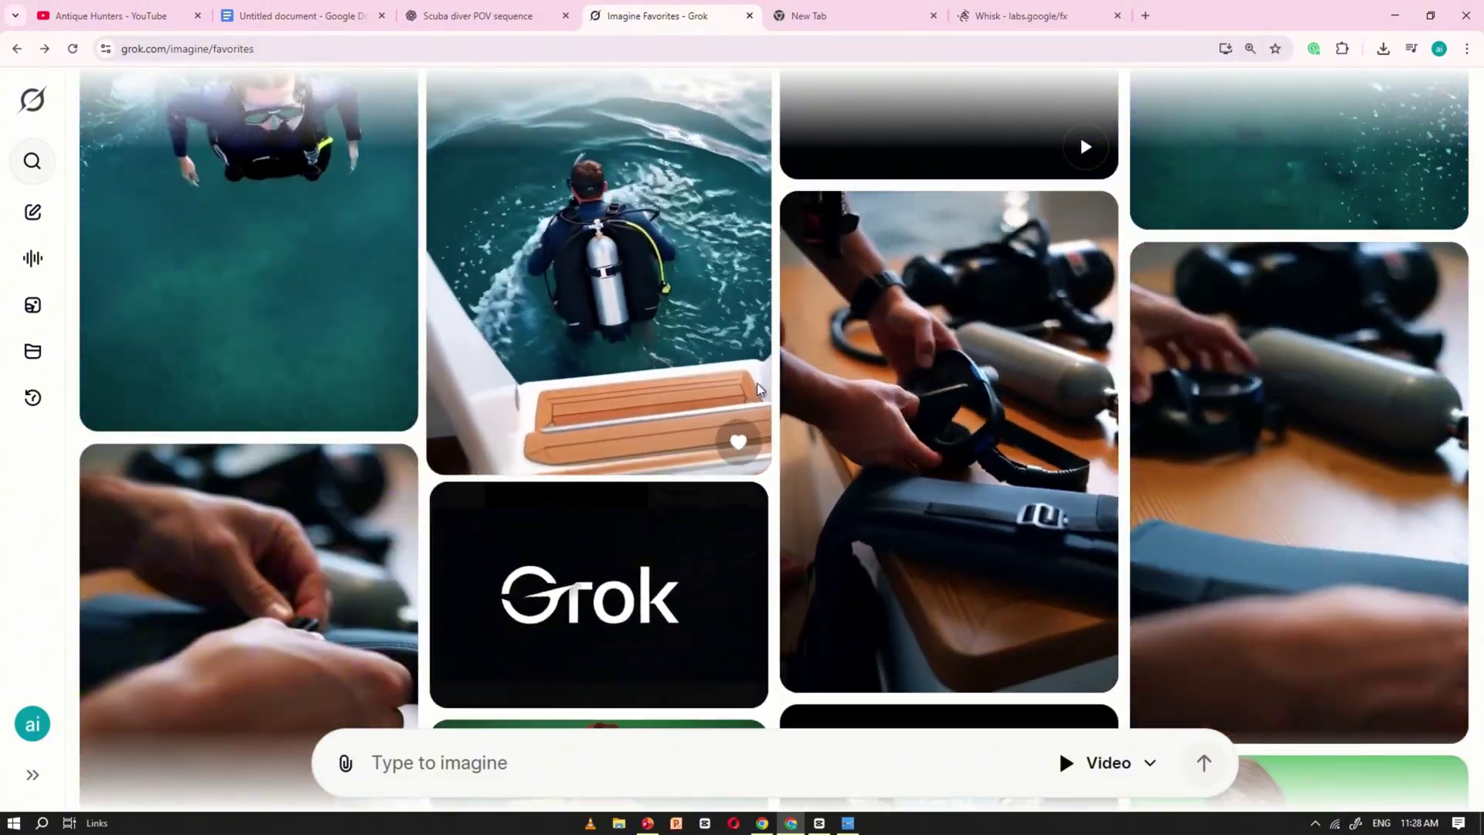
{"action": "scroll", "coordinate": [834, 373], "scroll_direction": "up", "scroll_amount": 10}
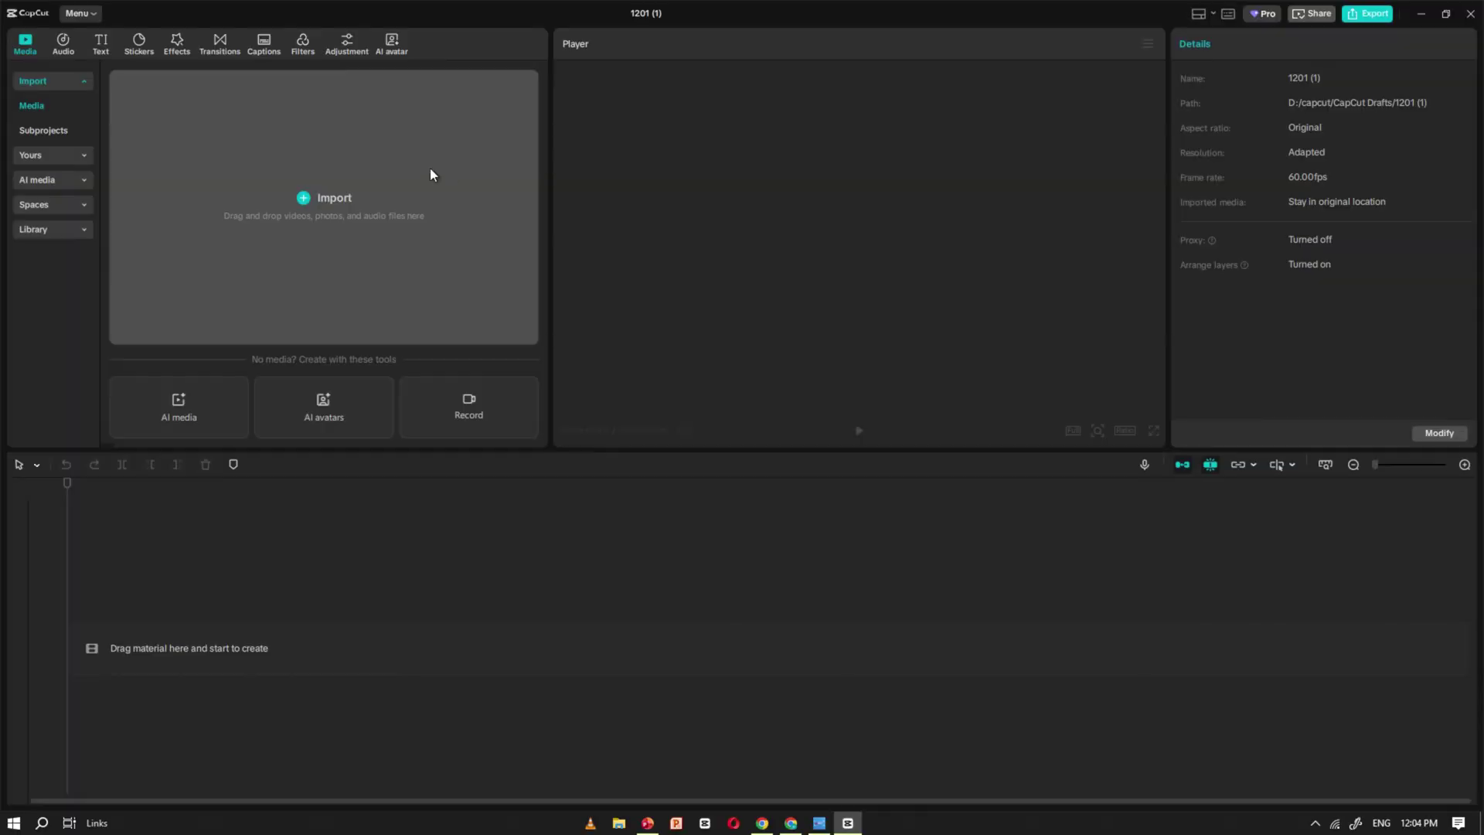
Import all of today's downloaded Grok clips into the CapCut project
{"action": "left_click", "coordinate": [387, 169]}
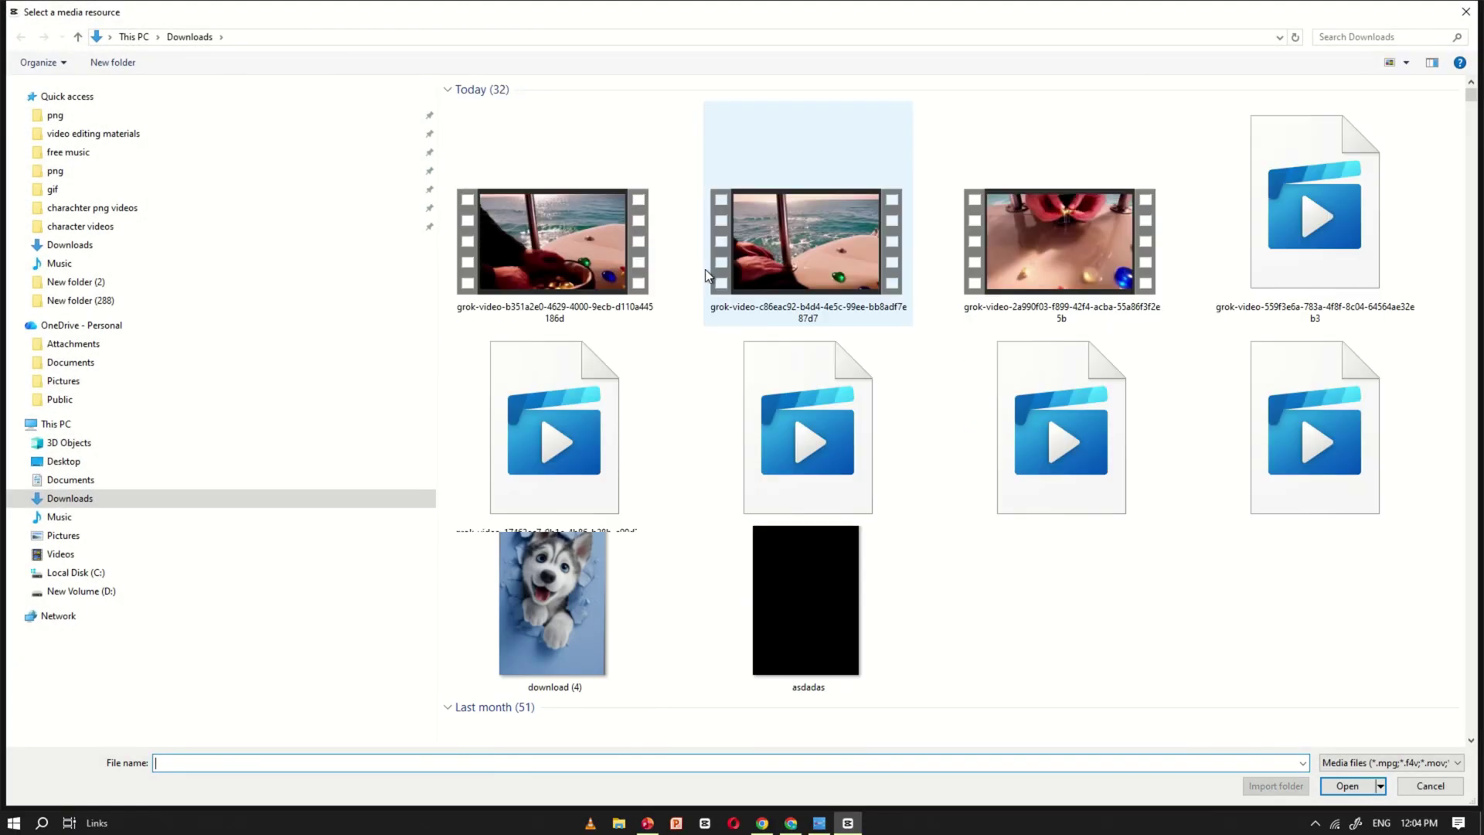
{"action": "scroll", "coordinate": [1113, 433], "scroll_direction": "down", "scroll_amount": 3}
{"action": "left_click_drag", "start_coordinate": [1112, 432], "coordinate": [568, 57]}
{"action": "left_click", "coordinate": [1349, 787]}
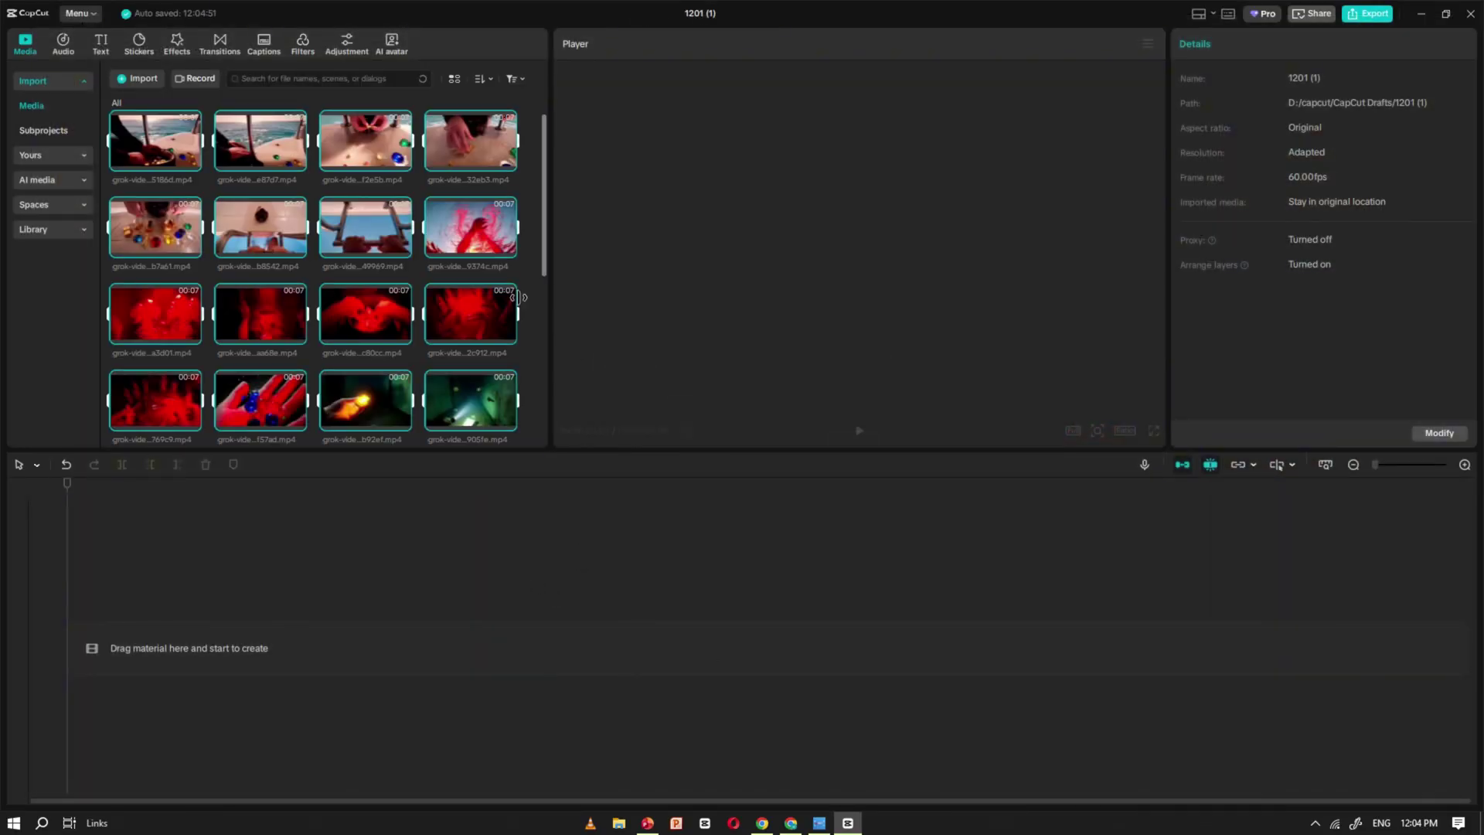
Place the first clips and the wetsuit zipper clip, trimming clip 4's extra tail
{"action": "scroll", "coordinate": [456, 363], "scroll_direction": "down", "scroll_amount": 5}
{"action": "left_click", "coordinate": [507, 327]}
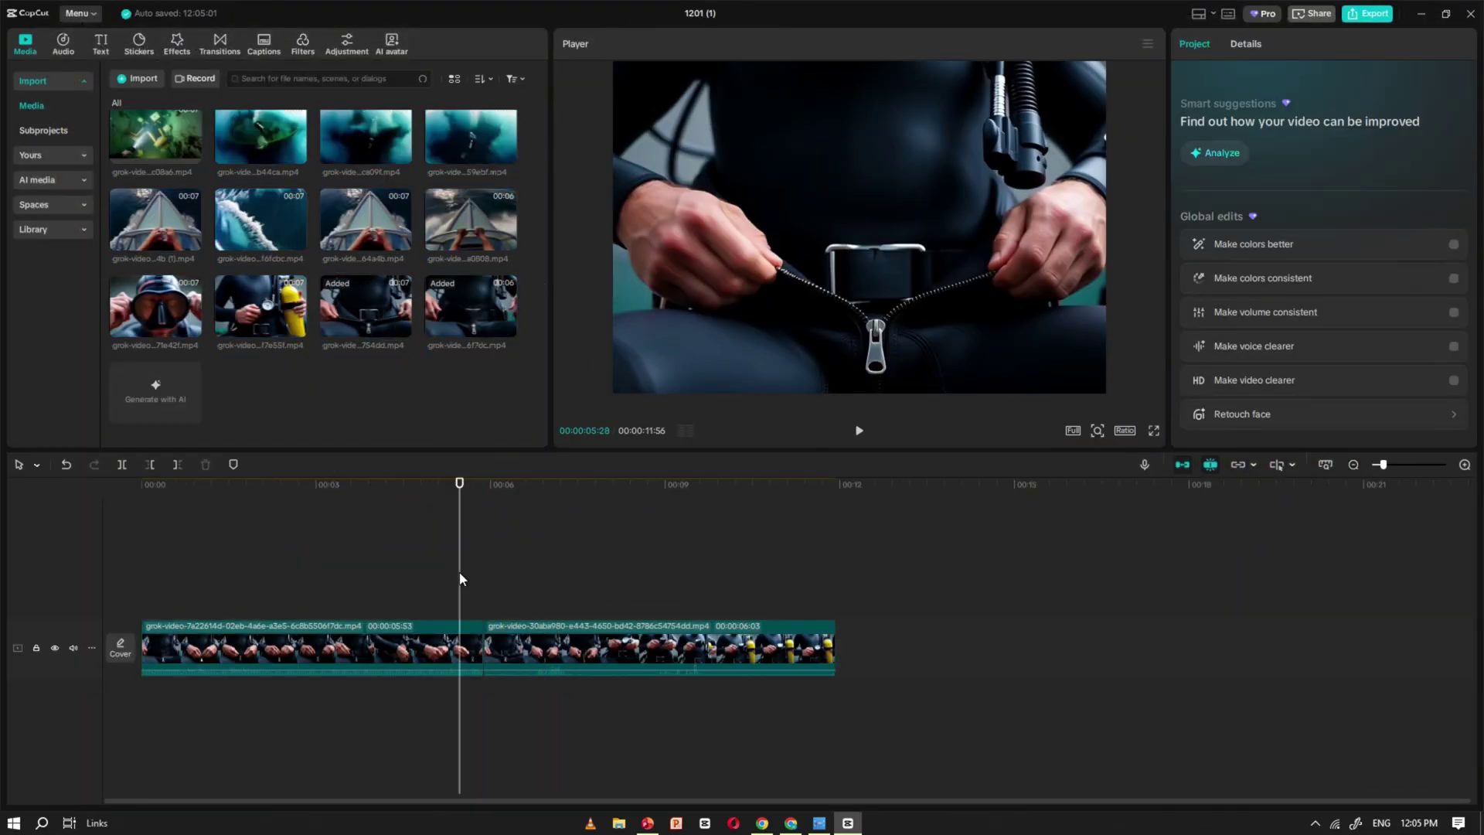
{"action": "left_click_drag", "start_coordinate": [460, 579], "coordinate": [1049, 541]}
{"action": "left_click_drag", "start_coordinate": [154, 305], "coordinate": [533, 641]}
{"action": "left_click_drag", "start_coordinate": [629, 616], "coordinate": [630, 617]}
{"action": "mouse_move", "coordinate": [525, 603]}
{"action": "left_mouse_down"}
{"action": "mouse_move", "coordinate": [600, 594]}
{"action": "mouse_move", "coordinate": [546, 589]}
{"action": "left_mouse_up"}
{"action": "key", "text": "w"}
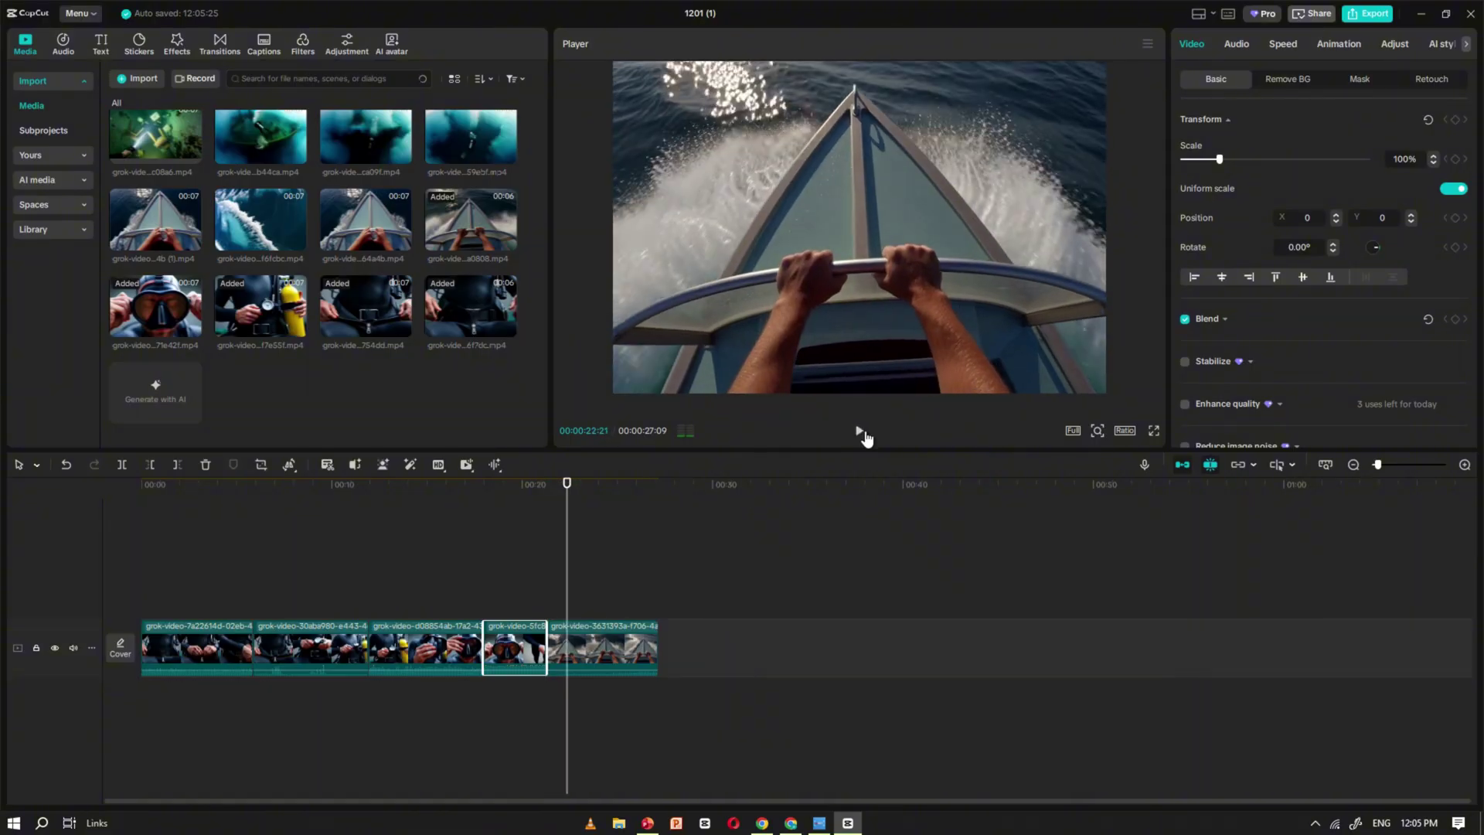
Append the 64a4b, boat-bow, breaking-wave, diver-descent, shipwreck and underwater clips
{"action": "left_click_drag", "start_coordinate": [366, 224], "coordinate": [309, 255]}
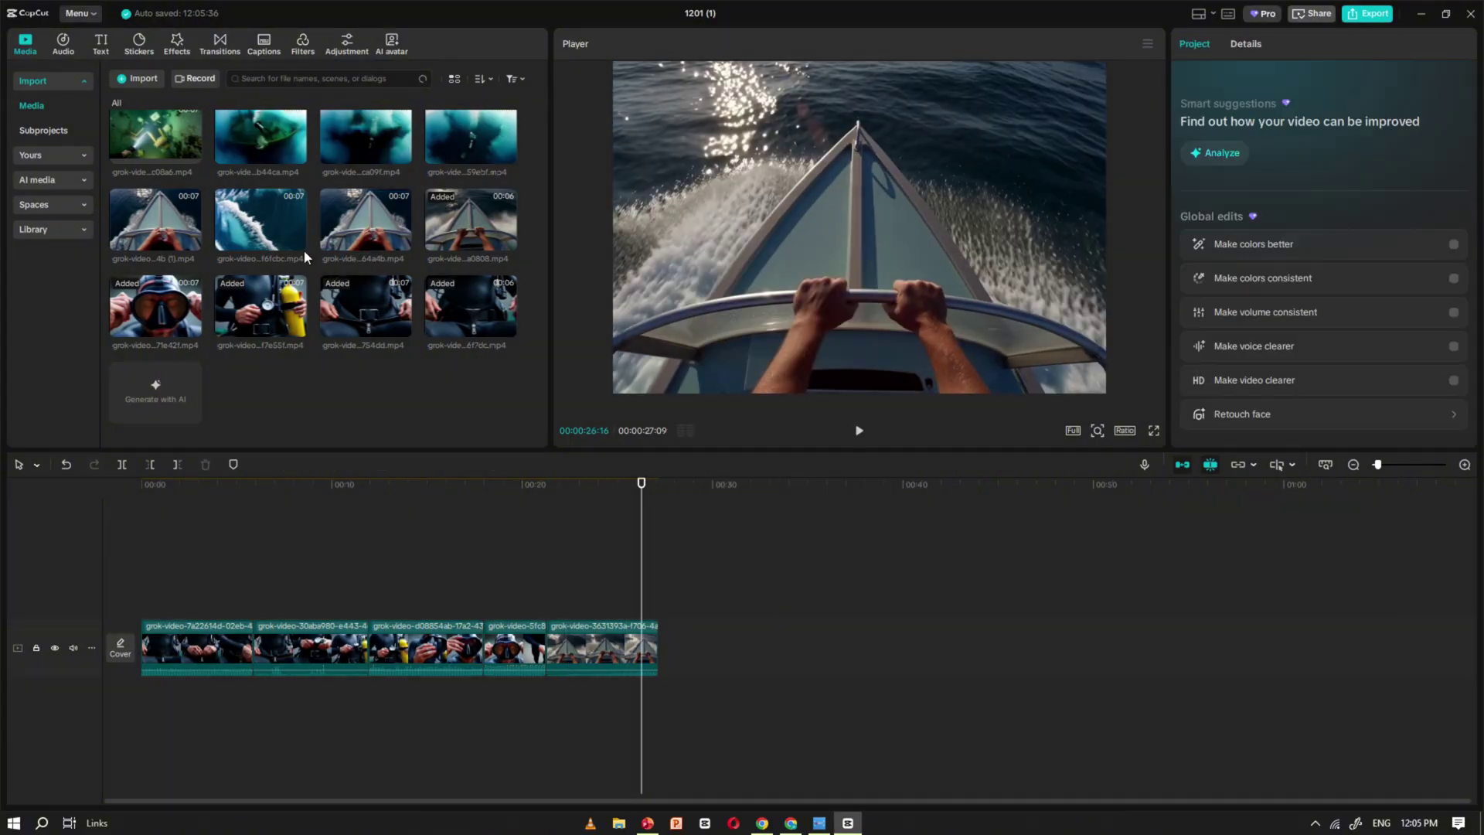
{"action": "left_click_drag", "start_coordinate": [155, 224], "coordinate": [553, 576]}
{"action": "left_click_drag", "start_coordinate": [260, 218], "coordinate": [719, 649]}
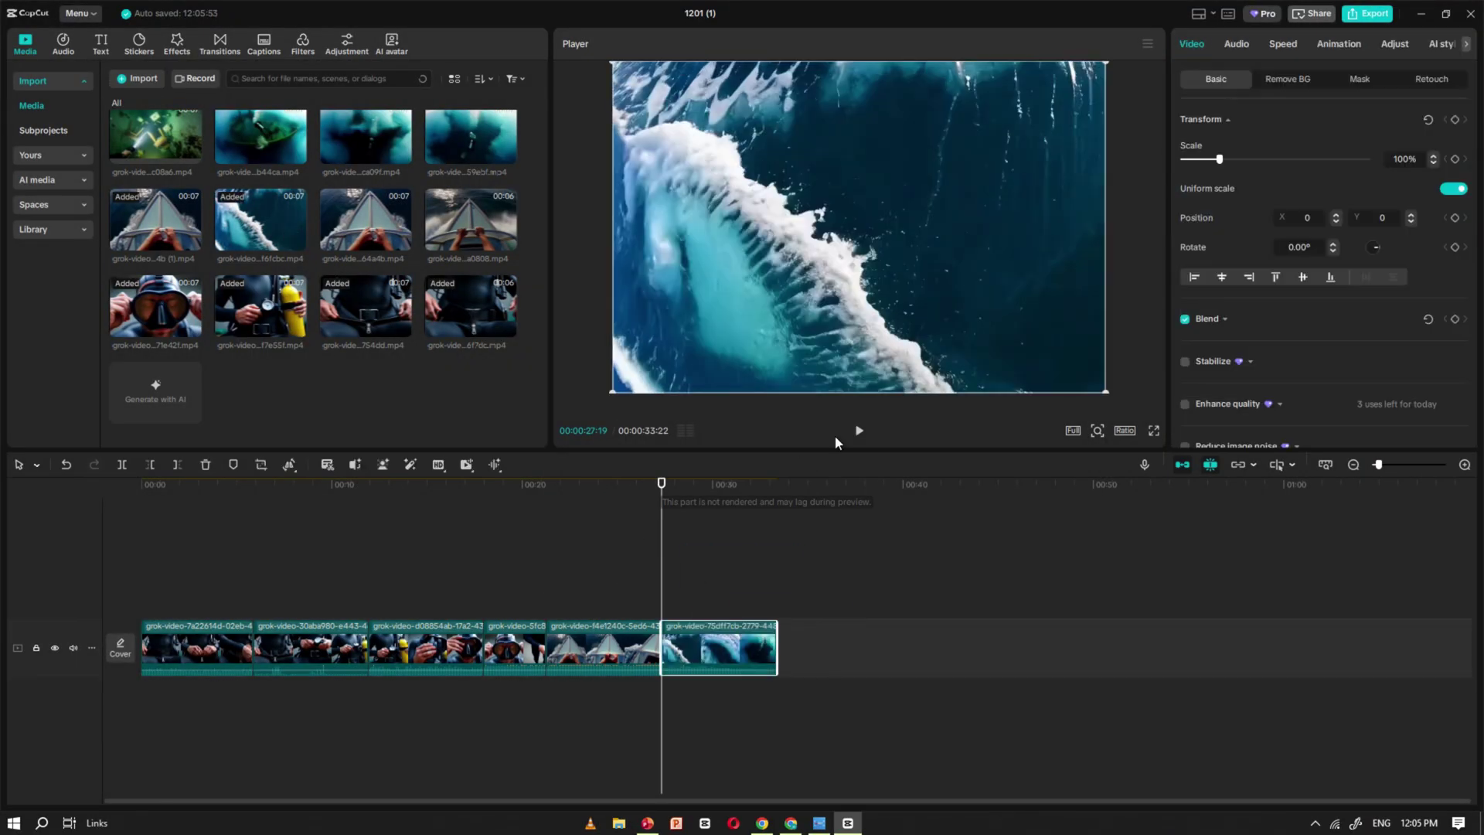
{"action": "left_click", "coordinate": [822, 555]}
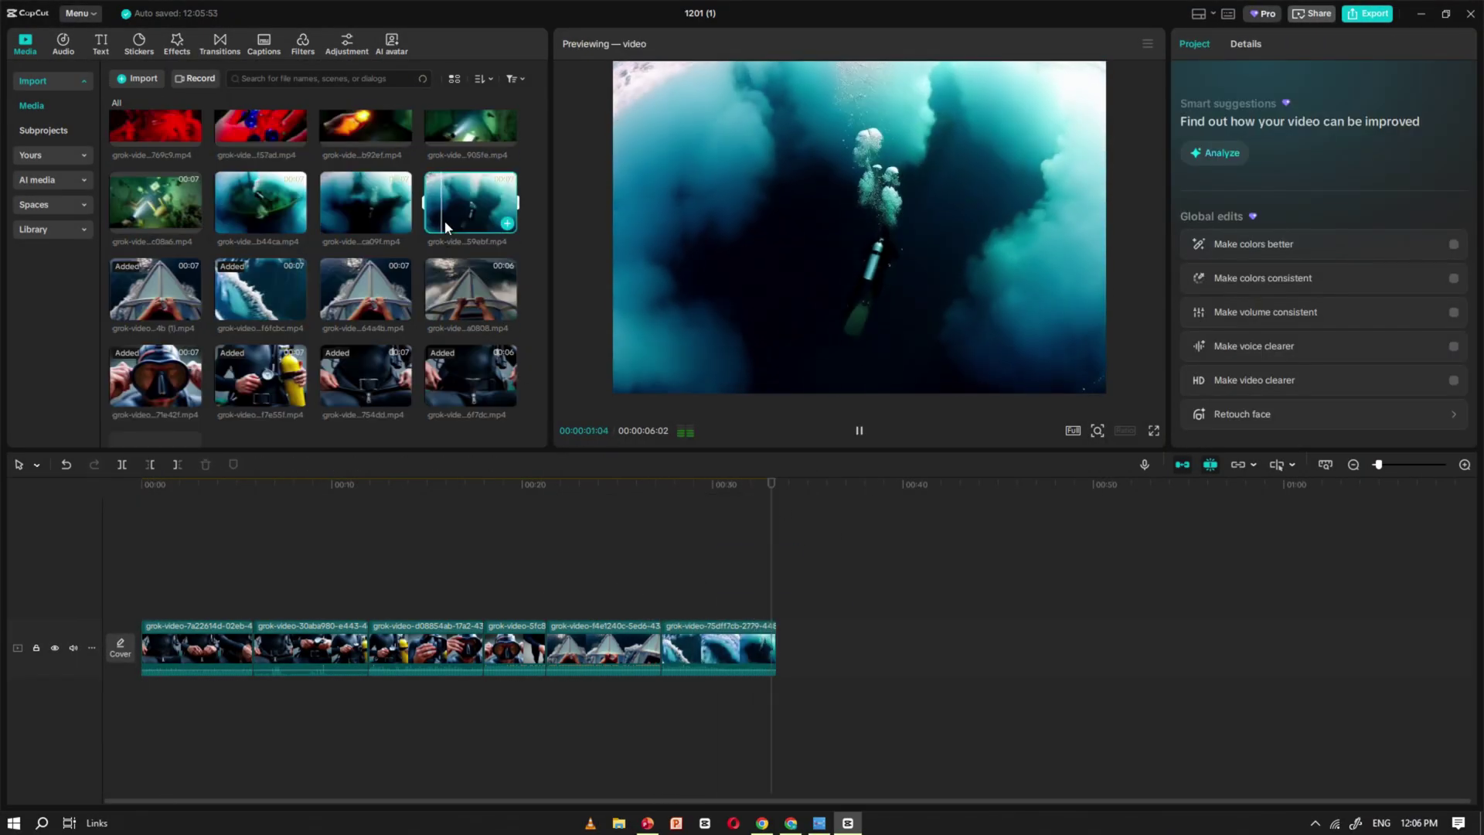
{"action": "left_click_drag", "start_coordinate": [443, 221], "coordinate": [788, 573]}
{"action": "left_click_drag", "start_coordinate": [260, 202], "coordinate": [1063, 649]}
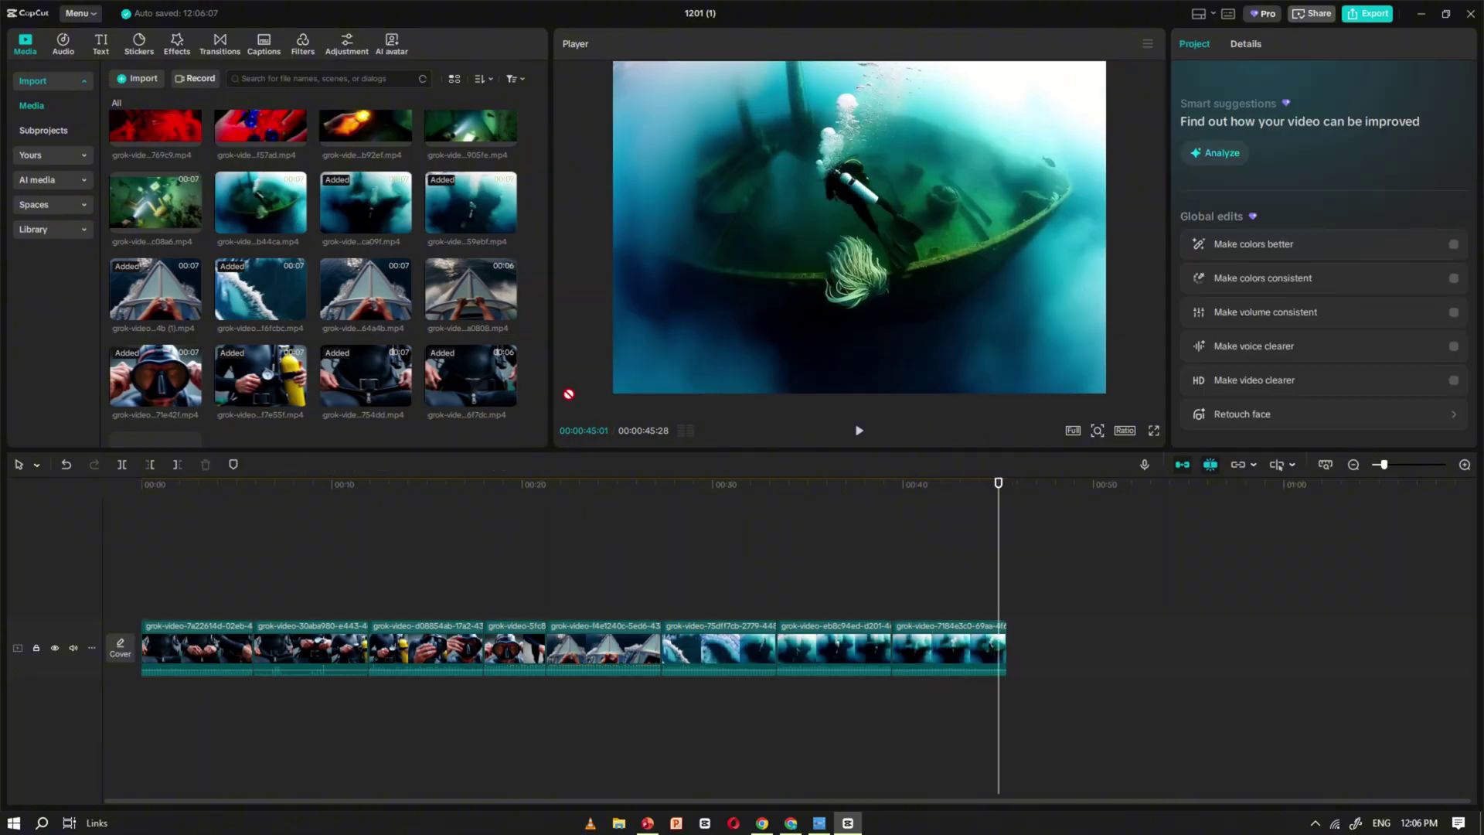
{"action": "left_click_drag", "start_coordinate": [156, 203], "coordinate": [1178, 649]}
Append the green underwater clip and the red treasure clips, zooming the timeline out
{"action": "left_click", "coordinate": [1353, 465]}
{"action": "left_click_drag", "start_coordinate": [470, 185], "coordinate": [753, 649]}
{"action": "left_click_drag", "start_coordinate": [365, 185], "coordinate": [811, 649]}
{"action": "left_click_drag", "start_coordinate": [260, 186], "coordinate": [865, 650]}
{"action": "left_click_drag", "start_coordinate": [156, 185], "coordinate": [919, 649]}
{"action": "key", "text": "ctrl+minus"}
{"action": "scroll", "coordinate": [450, 316], "scroll_direction": "up", "scroll_amount": 2}
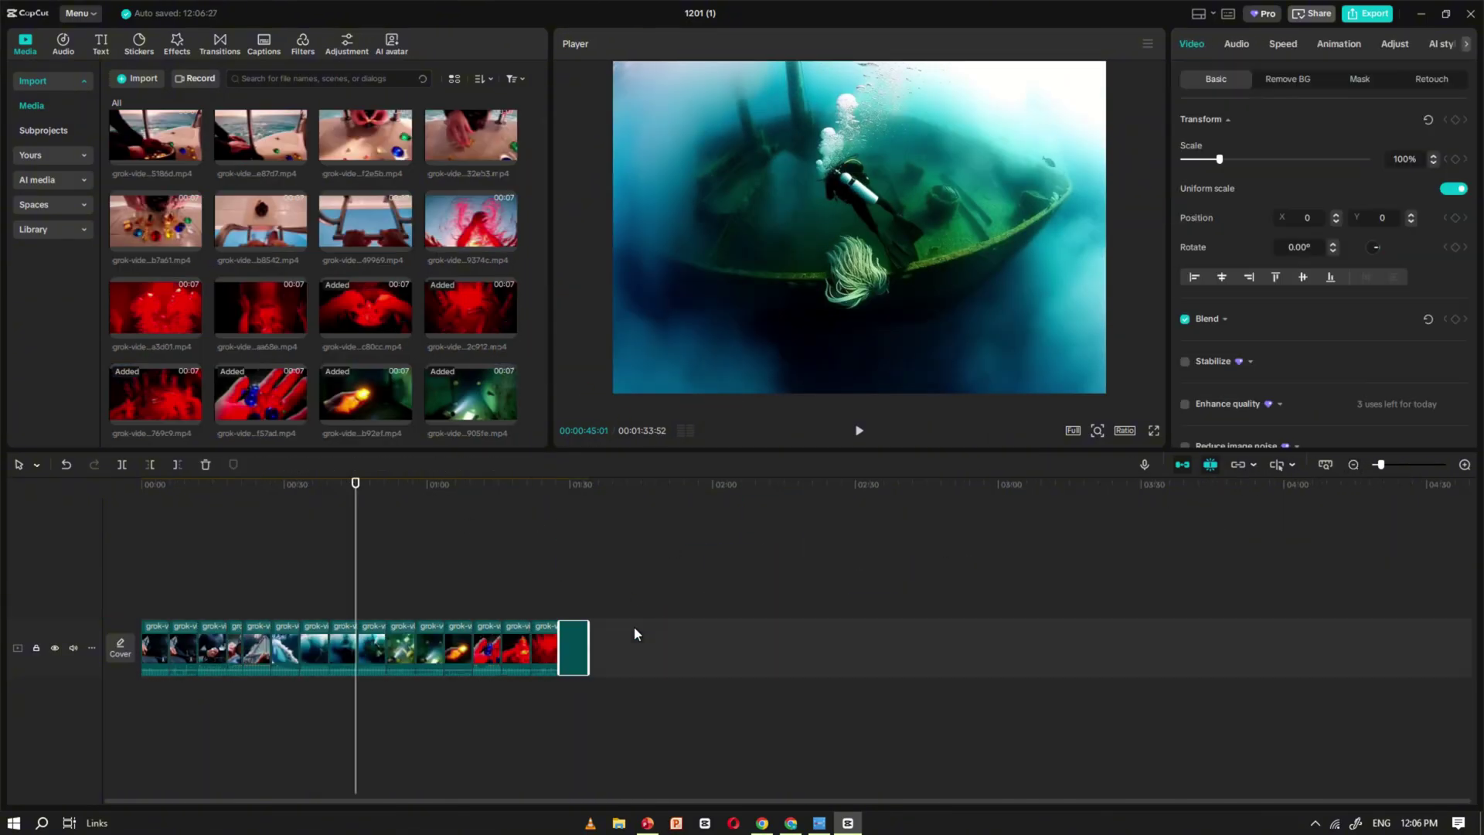
Append the remaining red, boat and final clips, ending around 2:34, and select all
{"action": "left_click", "coordinate": [192, 327]}
{"action": "left_click_drag", "start_coordinate": [155, 220], "coordinate": [718, 649]}
{"action": "left_click_drag", "start_coordinate": [260, 220], "coordinate": [828, 634]}
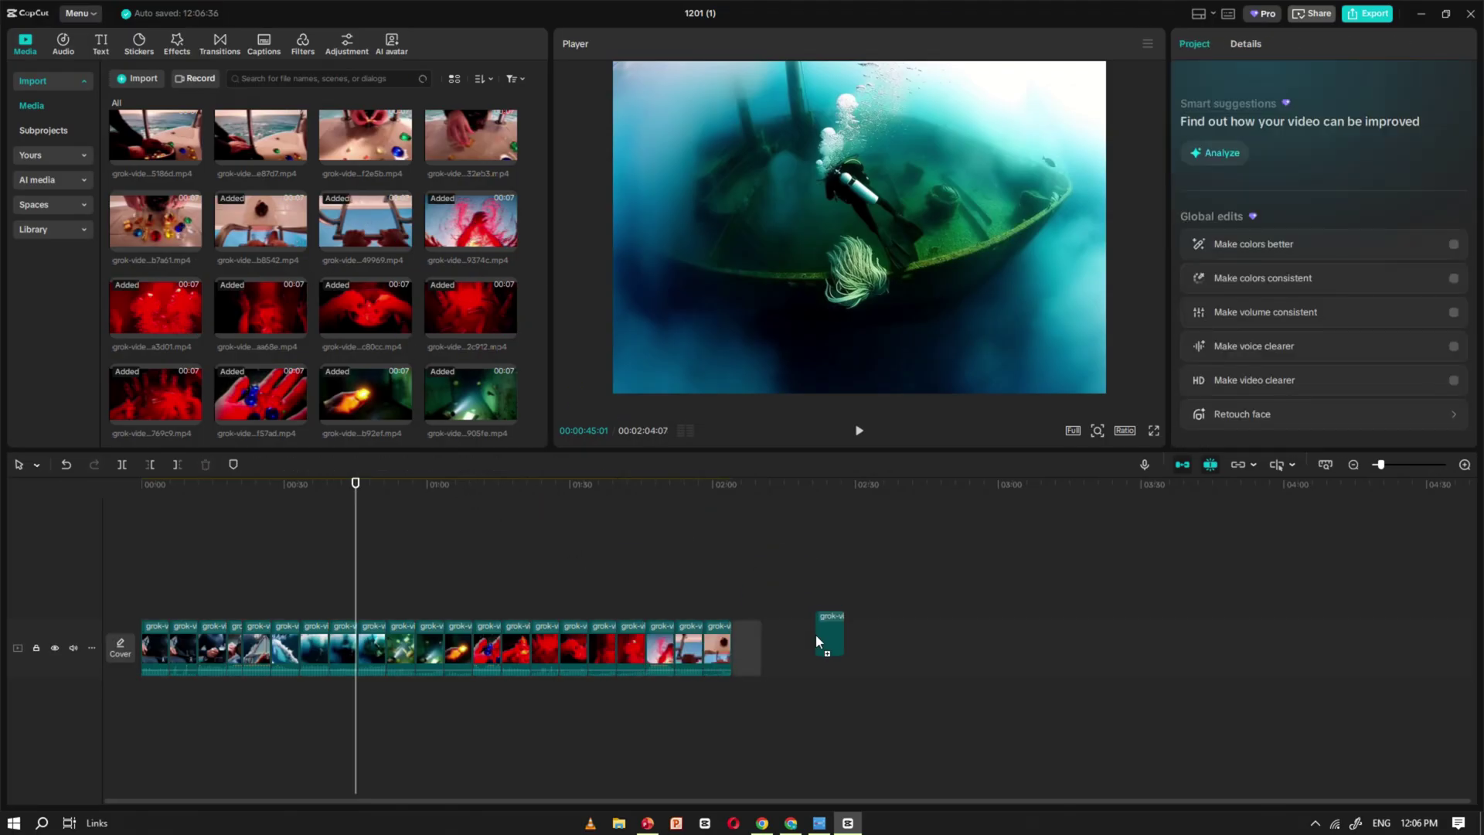
{"action": "left_click_drag", "start_coordinate": [365, 220], "coordinate": [773, 649]}
{"action": "left_click_drag", "start_coordinate": [470, 134], "coordinate": [804, 649]}
{"action": "left_click_drag", "start_coordinate": [366, 133], "coordinate": [835, 649]}
{"action": "left_click_drag", "start_coordinate": [623, 401], "coordinate": [877, 646]}
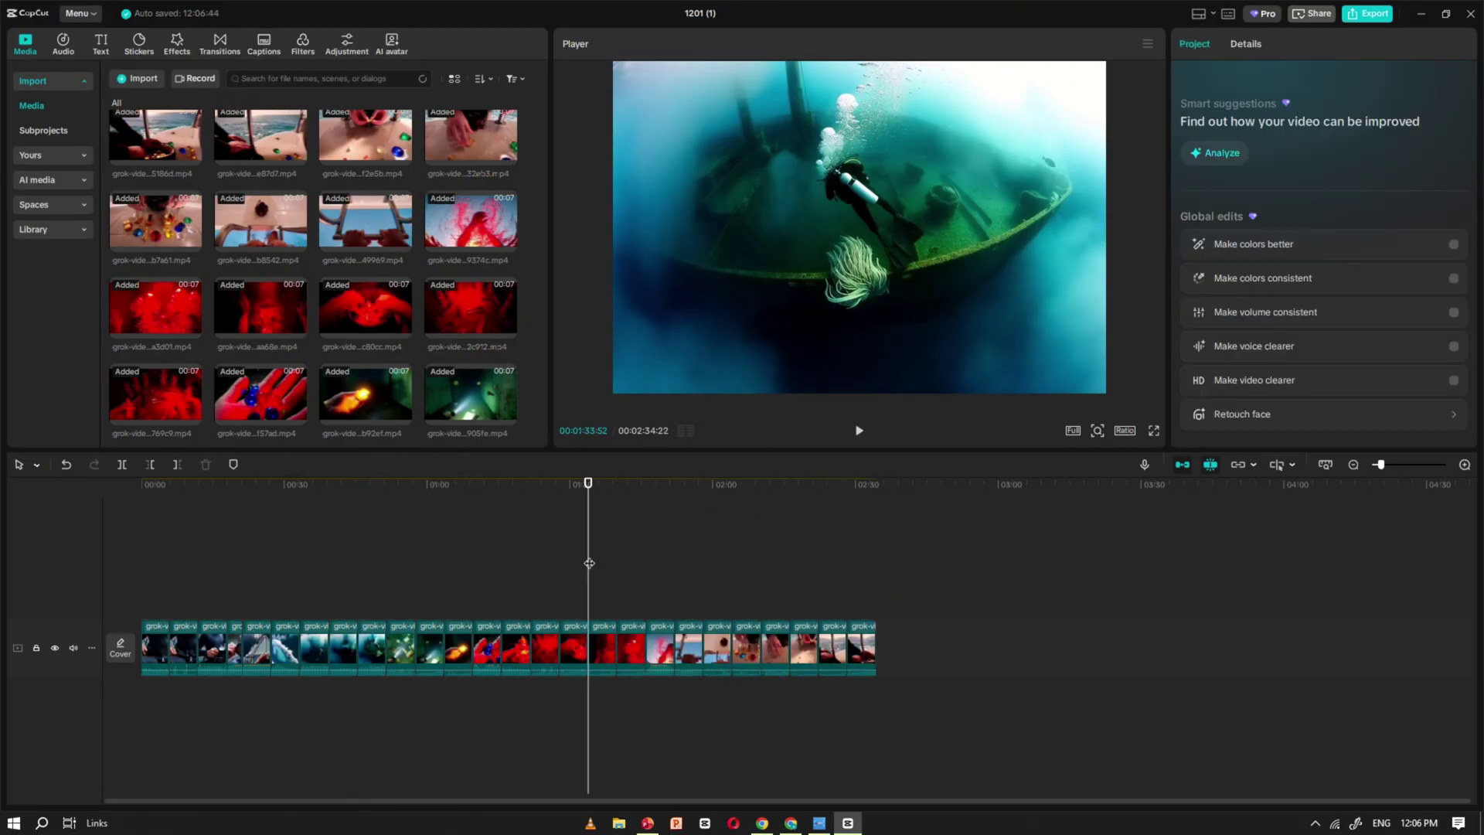
{"action": "left_click_drag", "start_coordinate": [589, 587], "coordinate": [198, 580]}
{"action": "key", "text": "ctrl+a"}
Set the video aspect ratio to 16:9
{"action": "left_click", "coordinate": [1124, 431]}
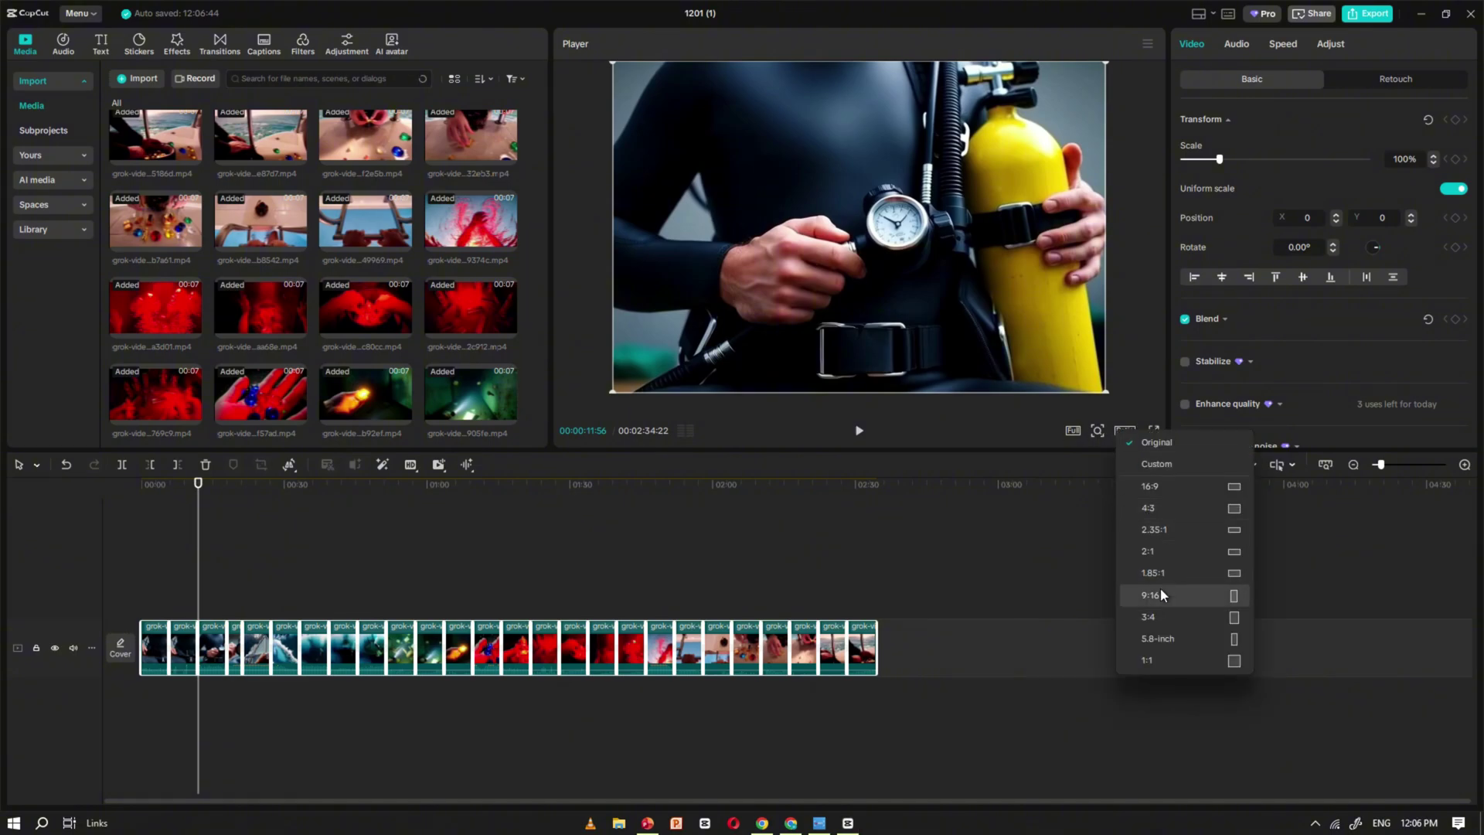
{"action": "left_click", "coordinate": [1151, 487]}
{"action": "left_click", "coordinate": [145, 541]}
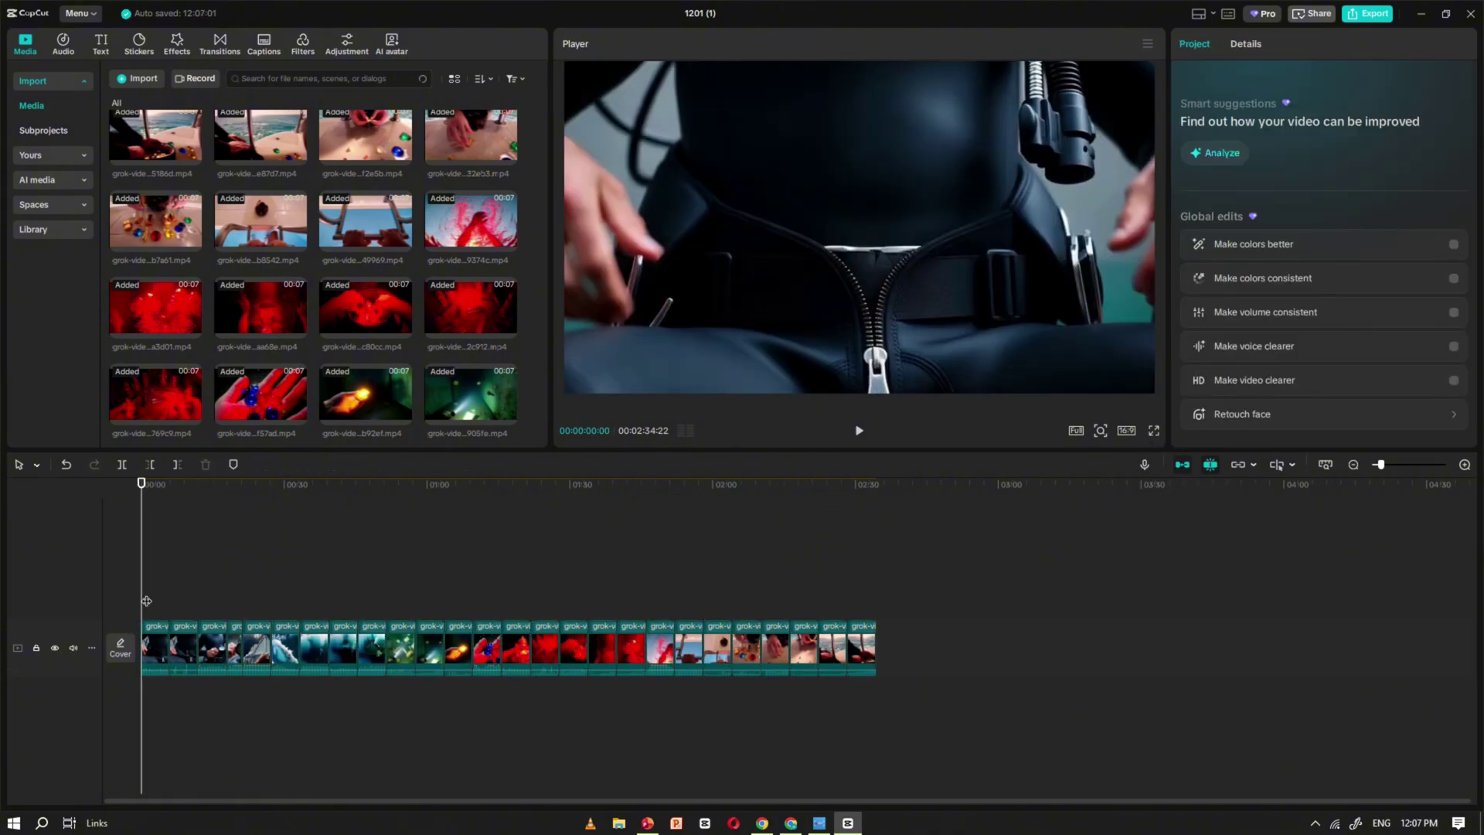
Preview the sequence through the shipwreck section, then open the 4K 60fps mp4 export
{"action": "key", "text": "space"}
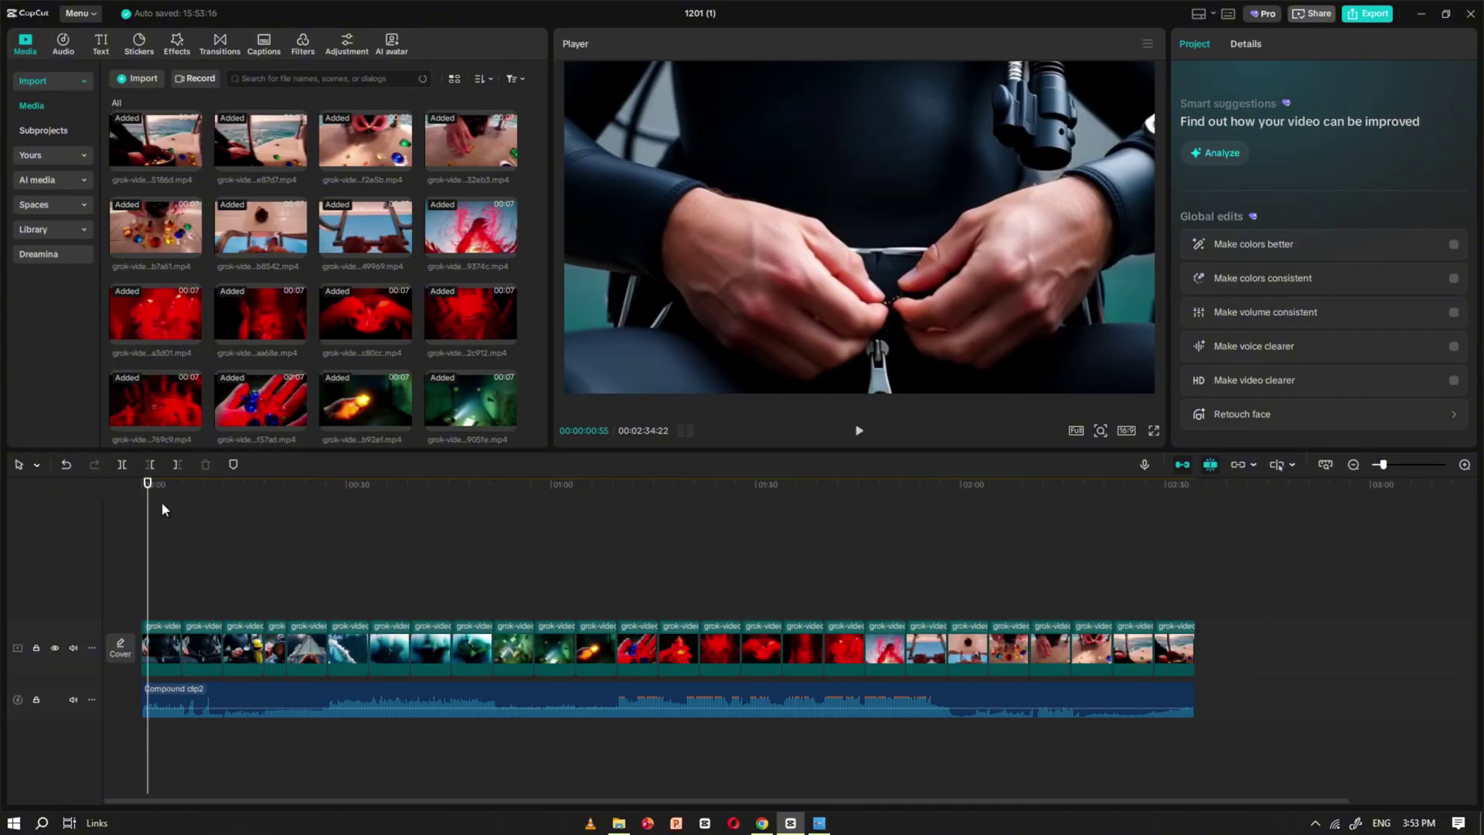
{"action": "left_click_drag", "start_coordinate": [188, 495], "coordinate": [323, 502]}
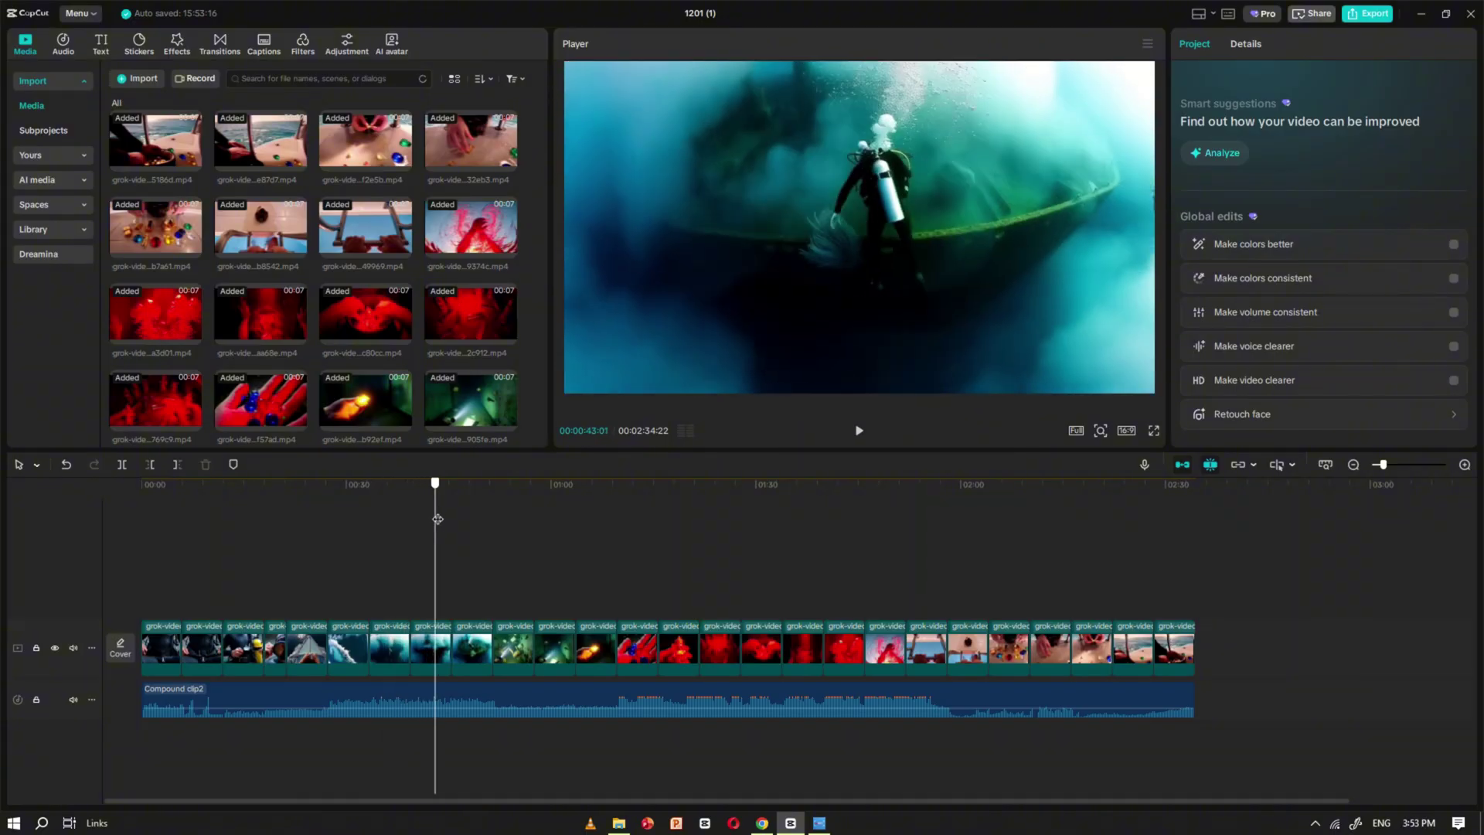
{"action": "left_click_drag", "start_coordinate": [446, 519], "coordinate": [1196, 592]}
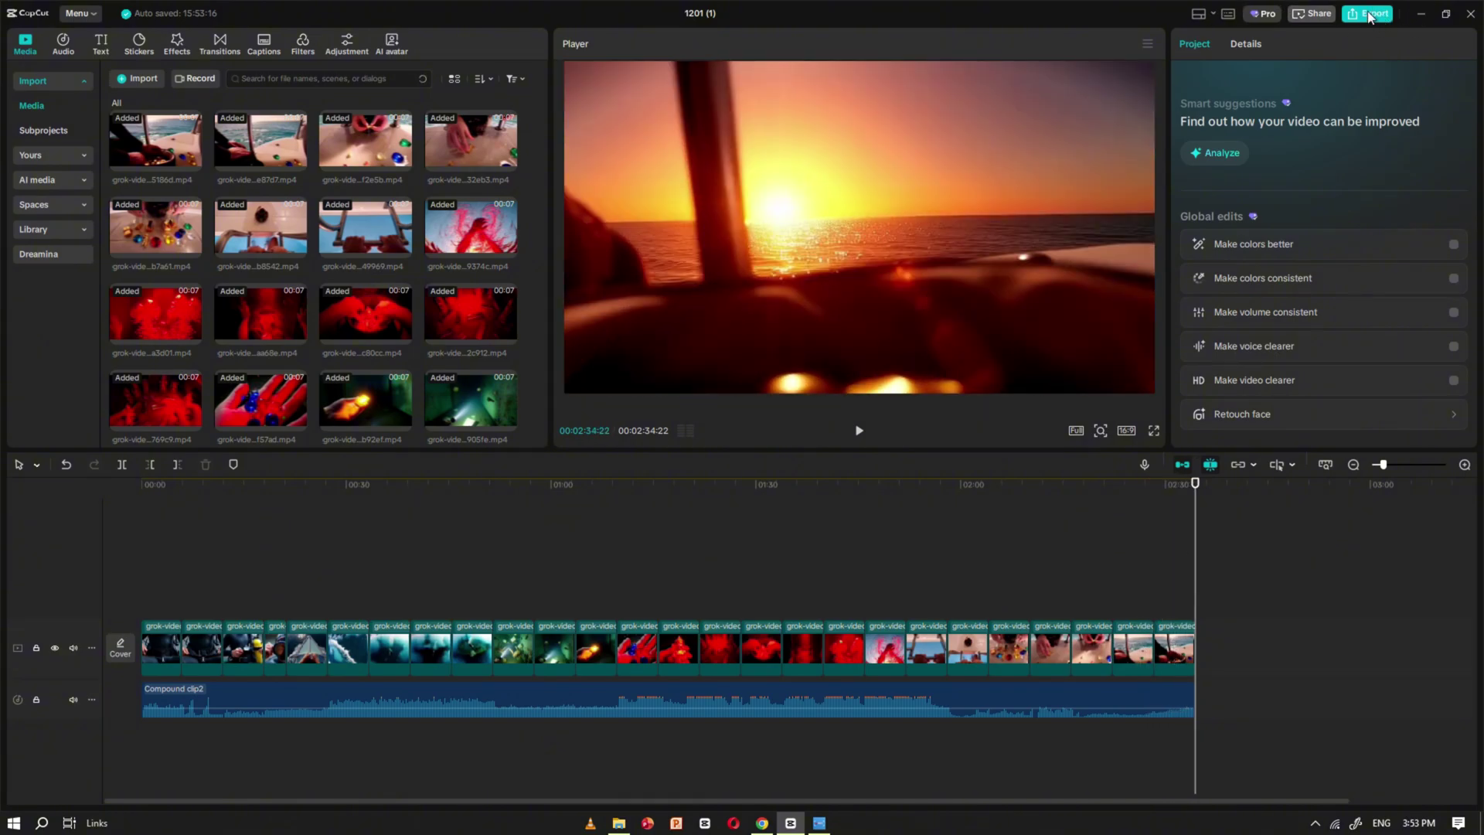
{"action": "key", "text": "ctrl+e"}
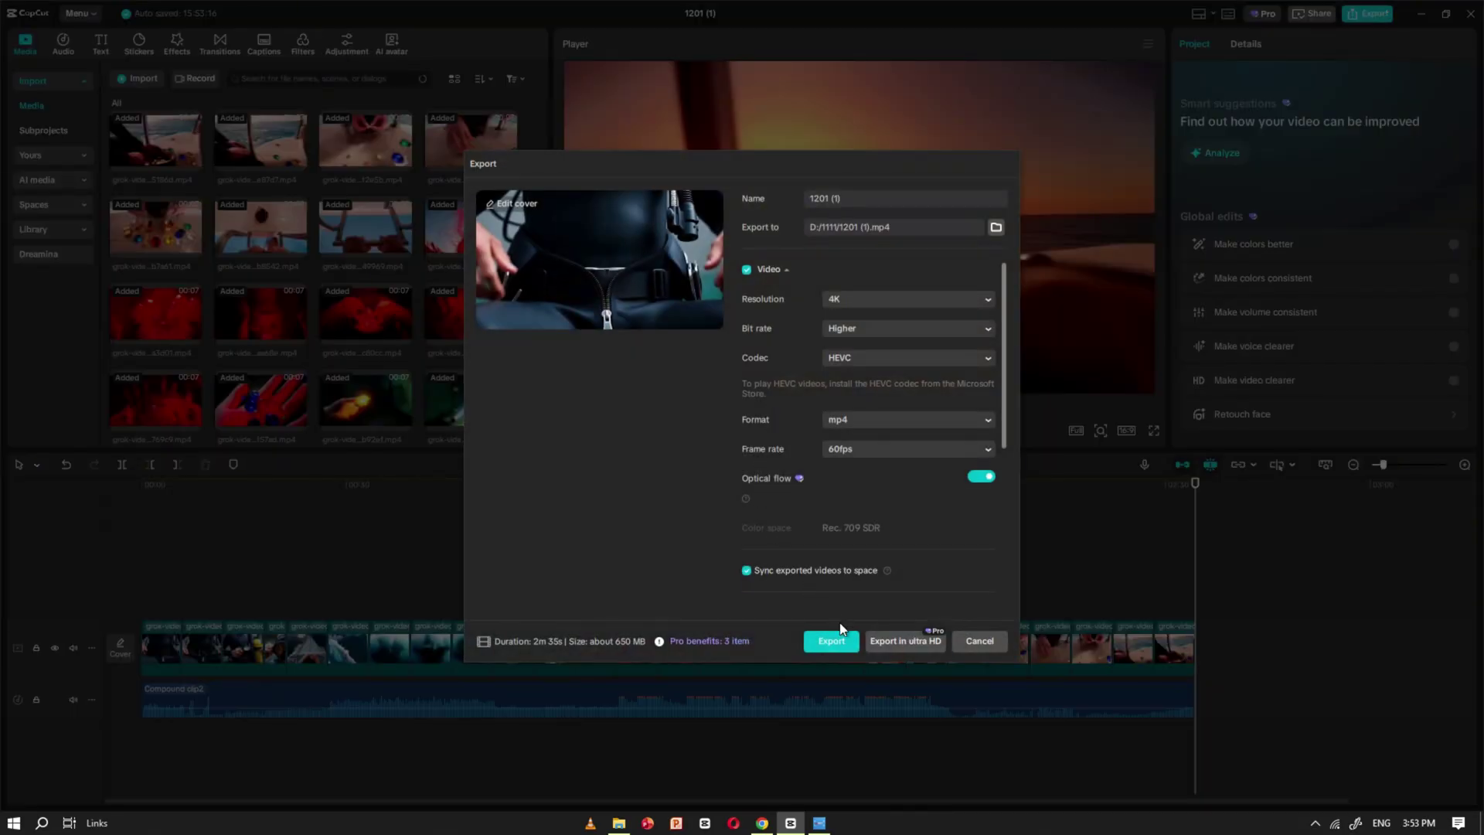